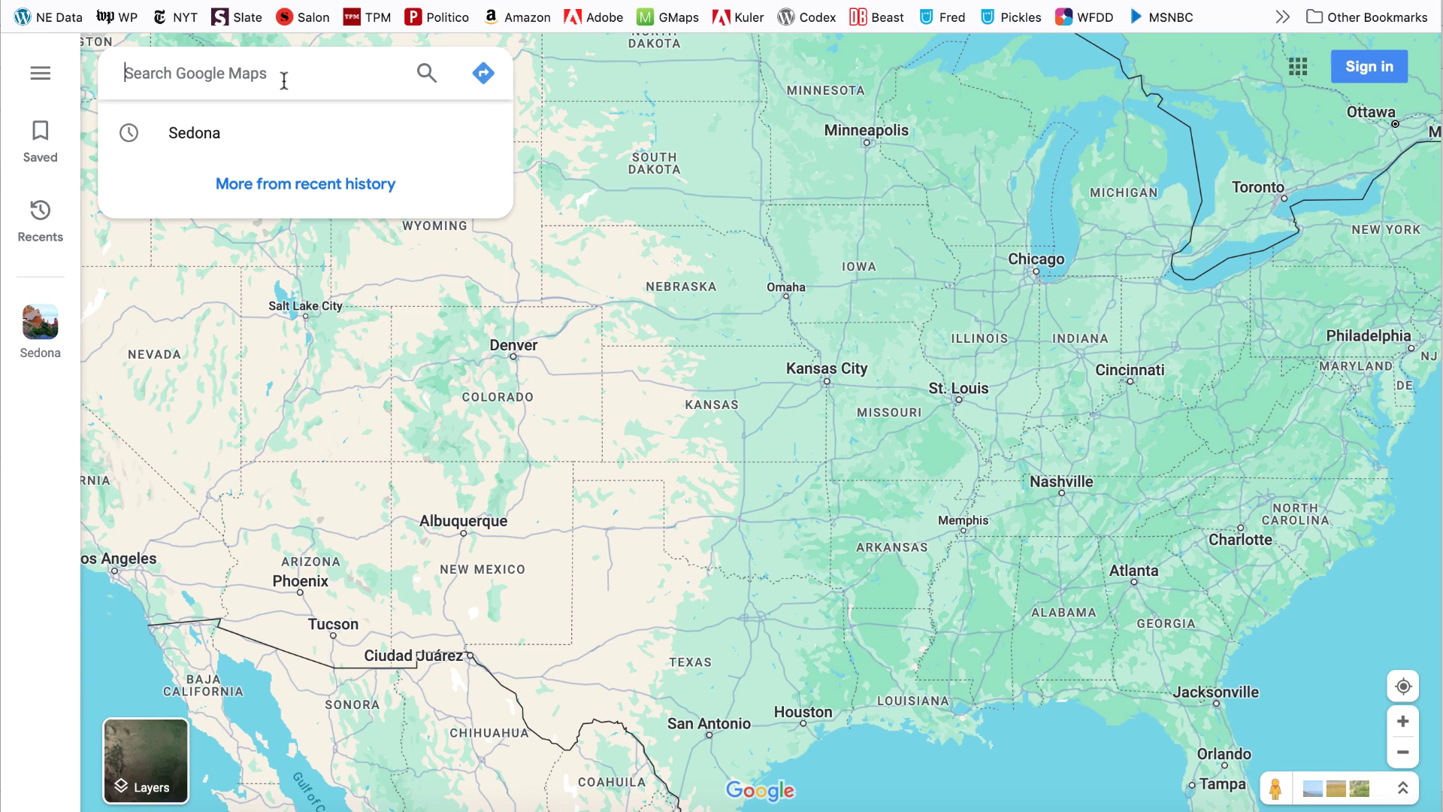
- Search Google Maps for 'sedona,arizona' and copy the Sedona label's coordinates
{"action": "type", "text": "sedo"}
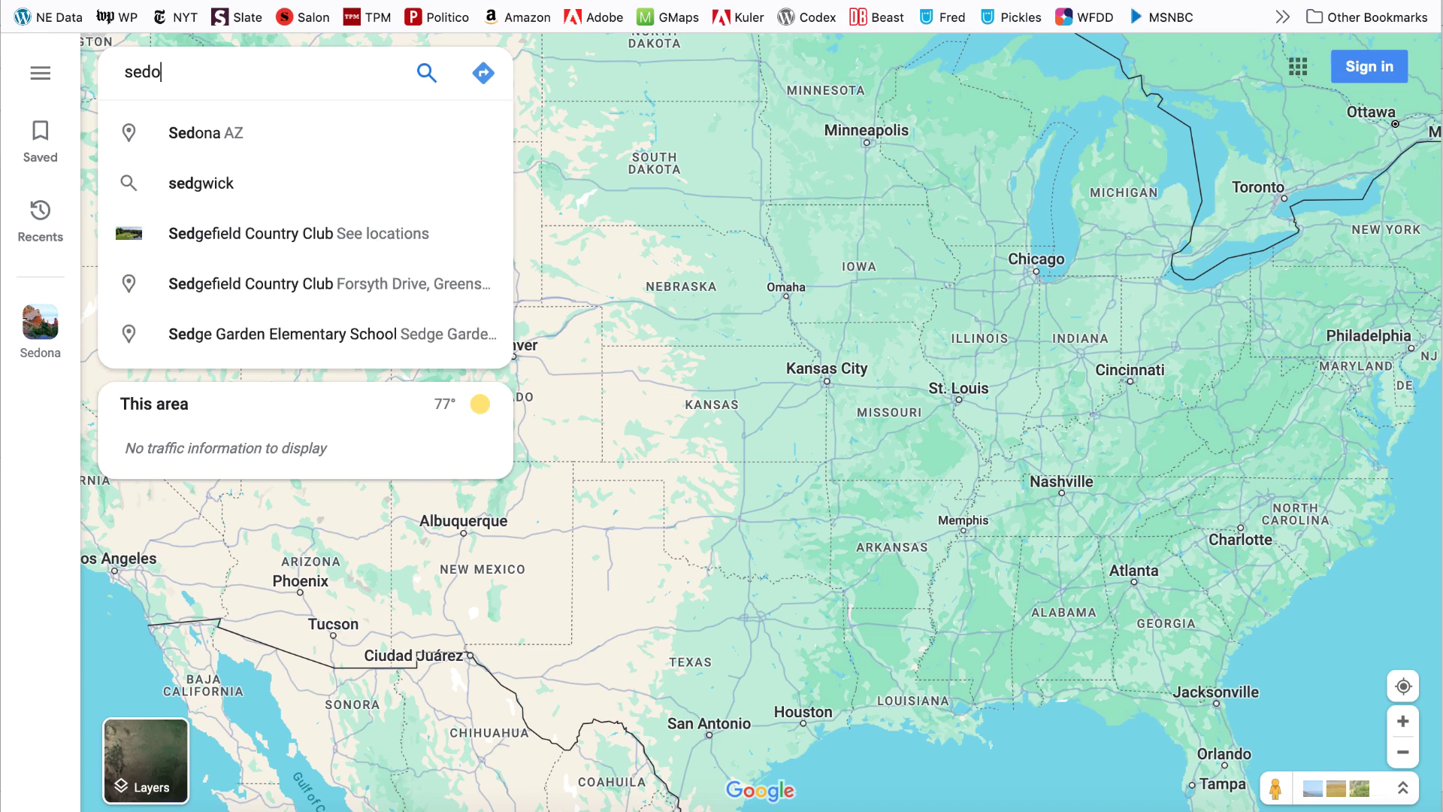
{"action": "type", "text": "na,arizona"}
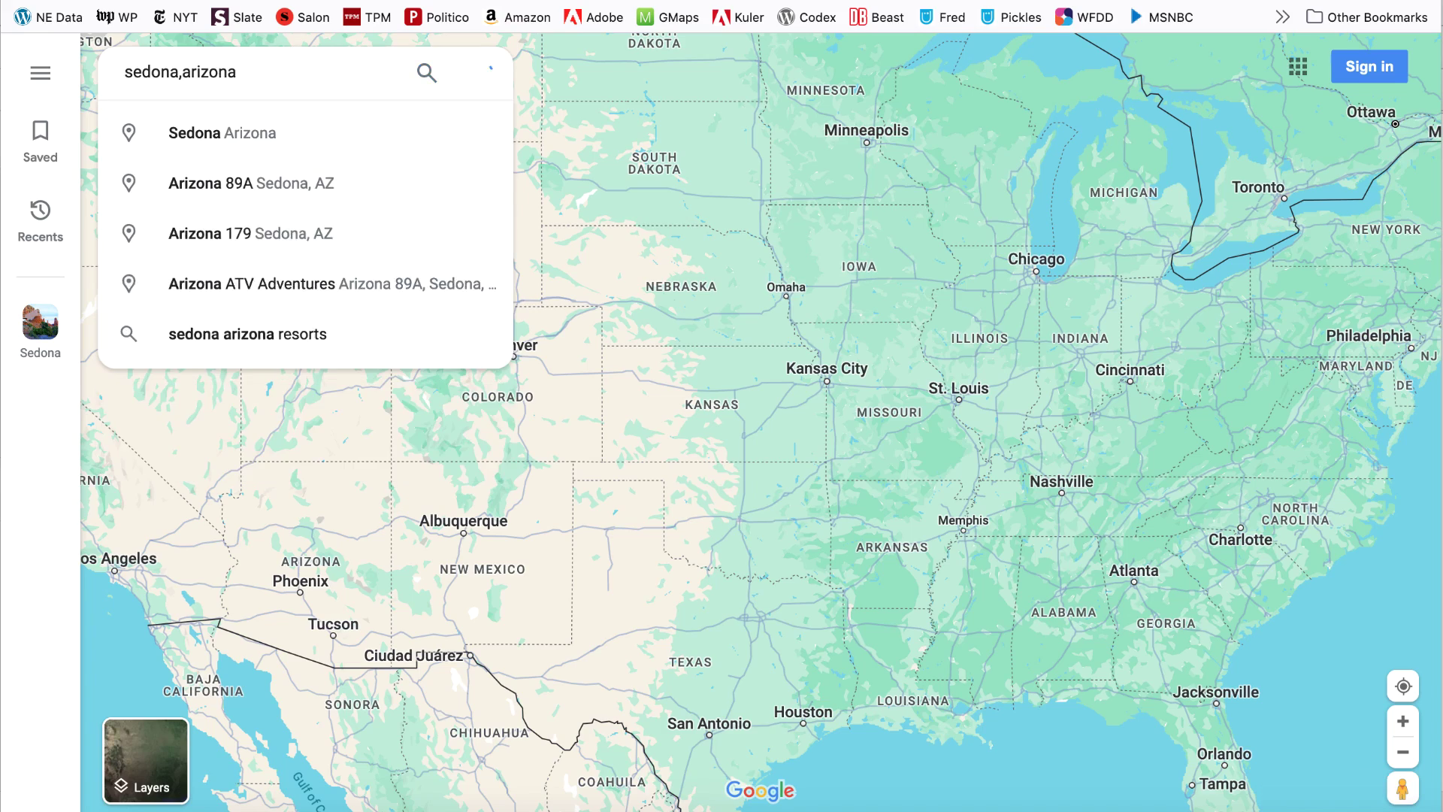
{"action": "key", "text": "Return"}
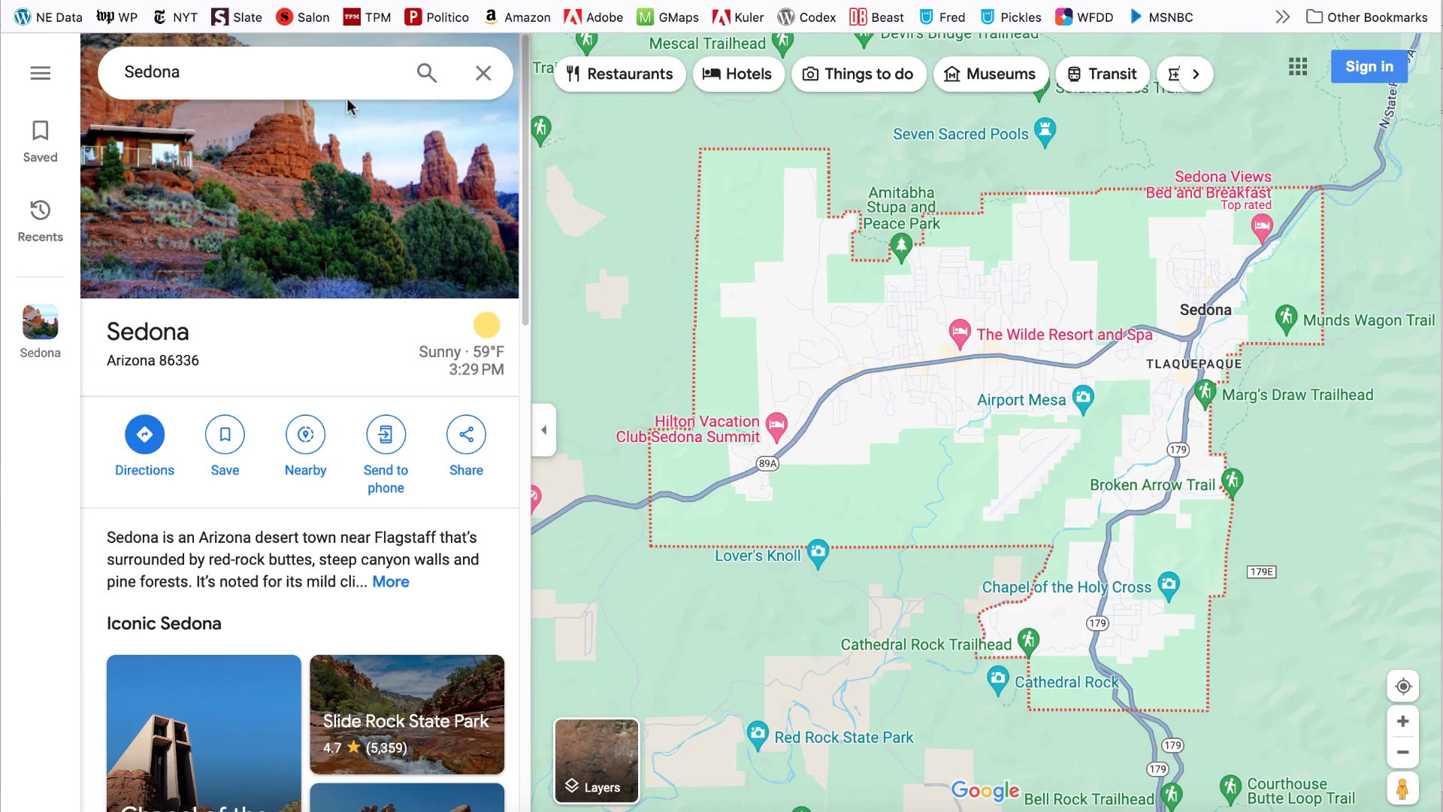
{"action": "right_click", "coordinate": [1199, 307]}
{"action": "left_click", "coordinate": [1226, 335]}
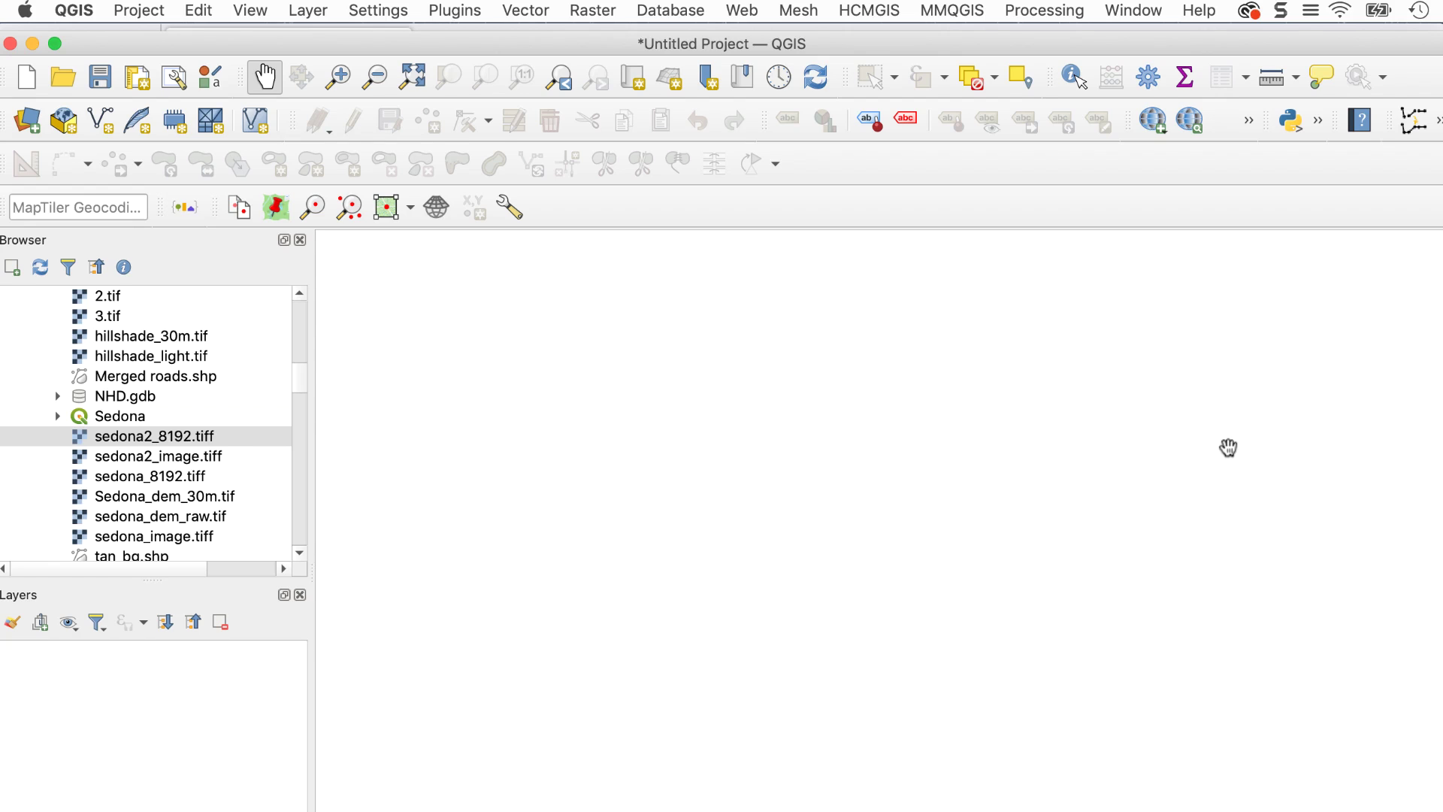
- Add the HCMGIS Google Satellite basemap to the empty project
{"action": "left_click", "coordinate": [872, 12]}
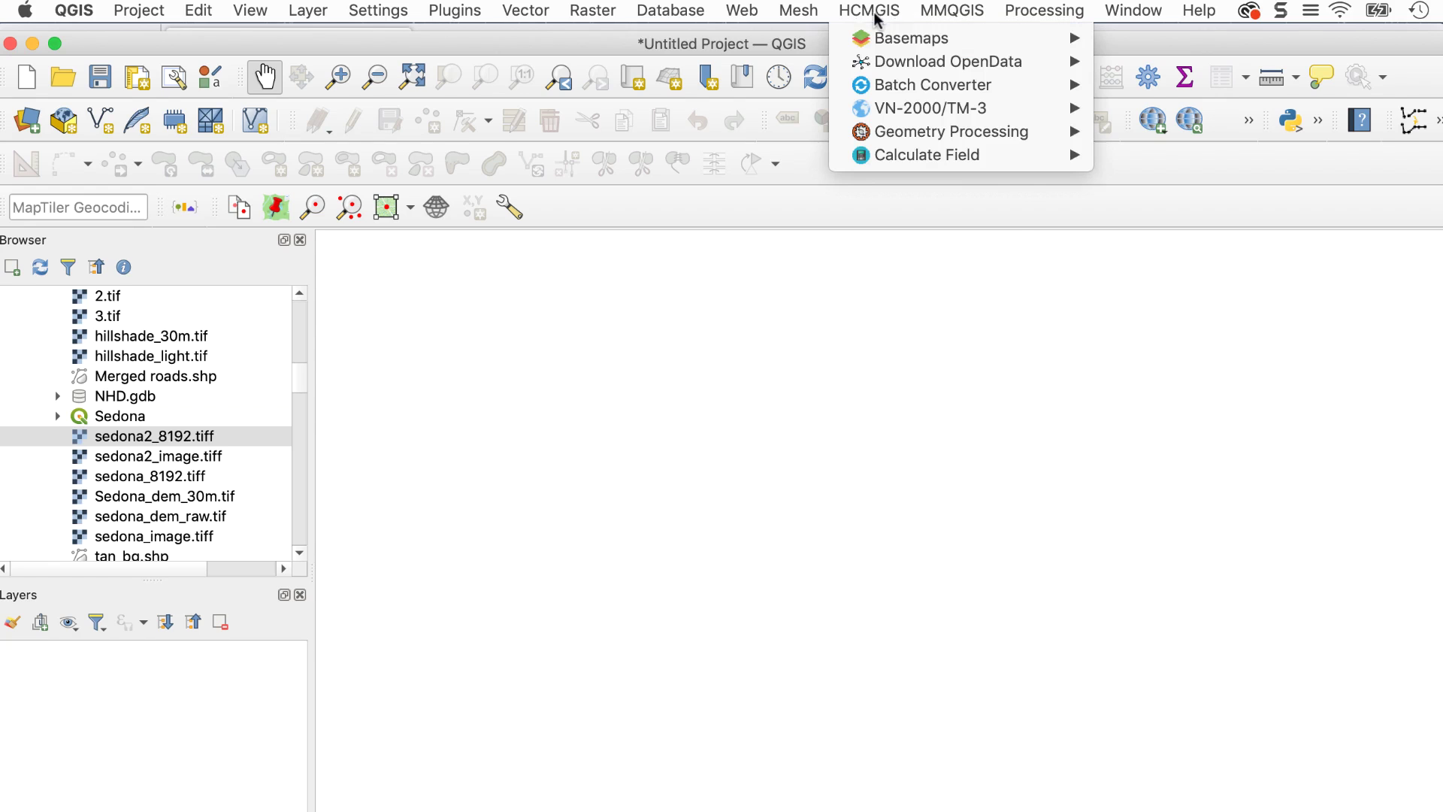
{"action": "mouse_move", "coordinate": [878, 40]}
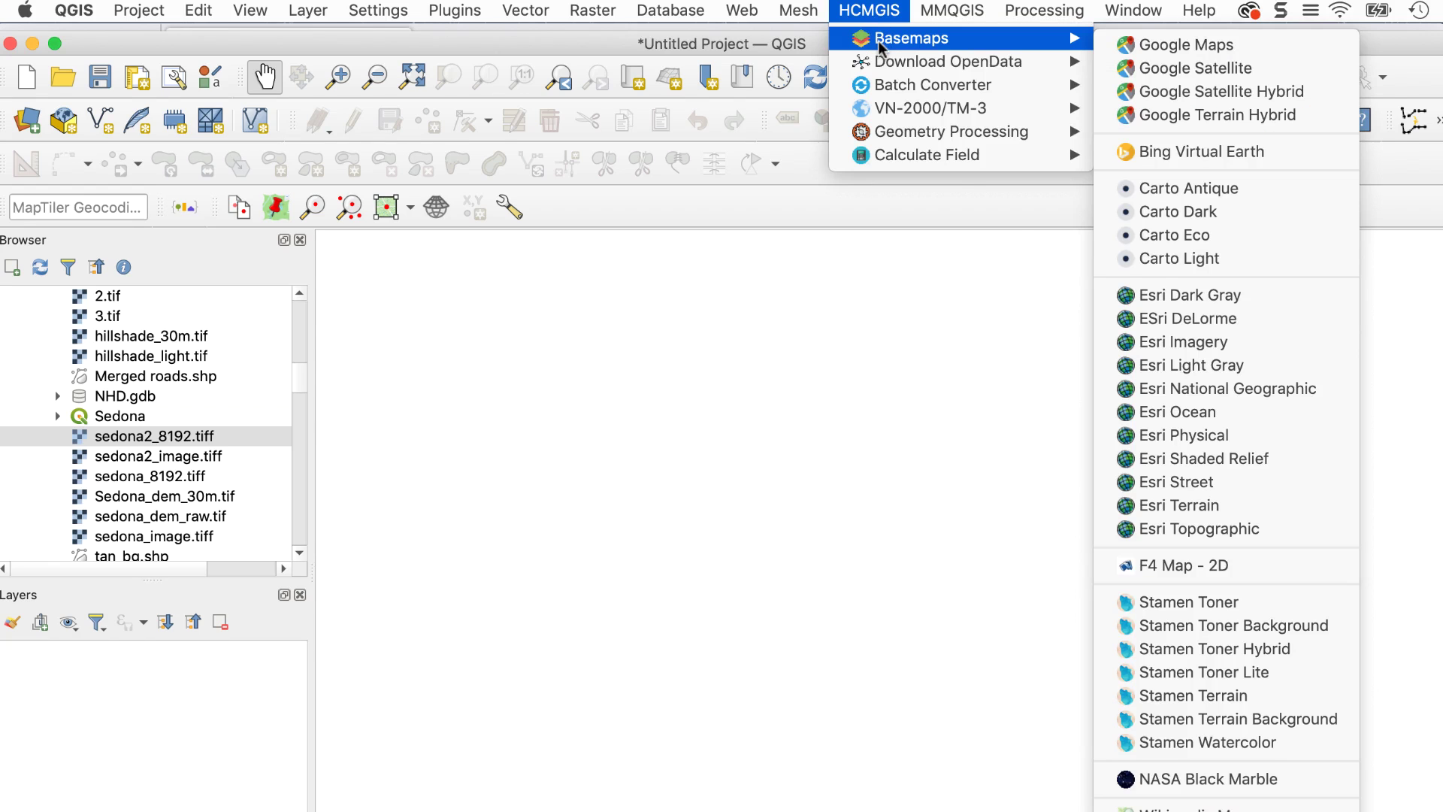
{"action": "left_click", "coordinate": [1187, 67]}
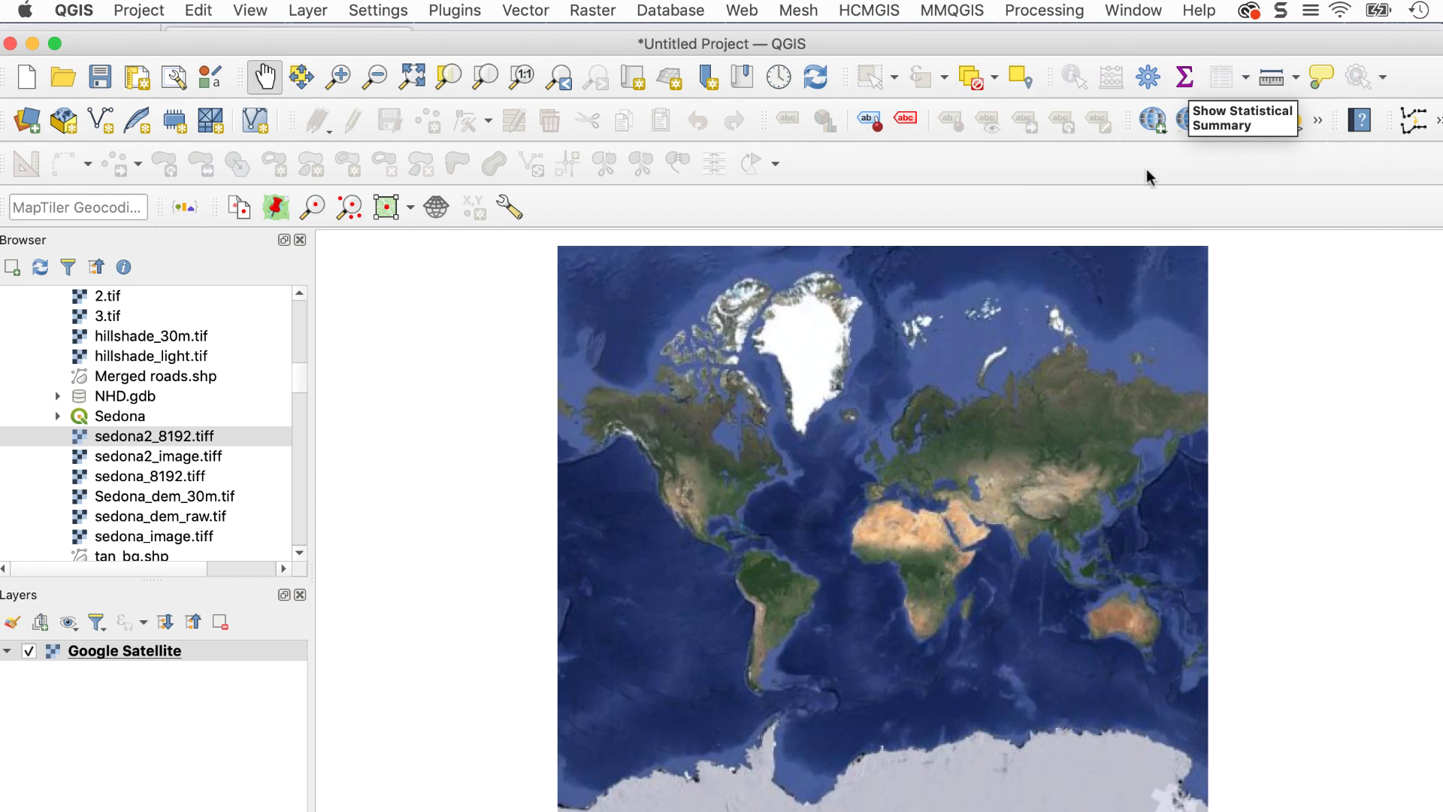
{"action": "left_click", "coordinate": [455, 10]}
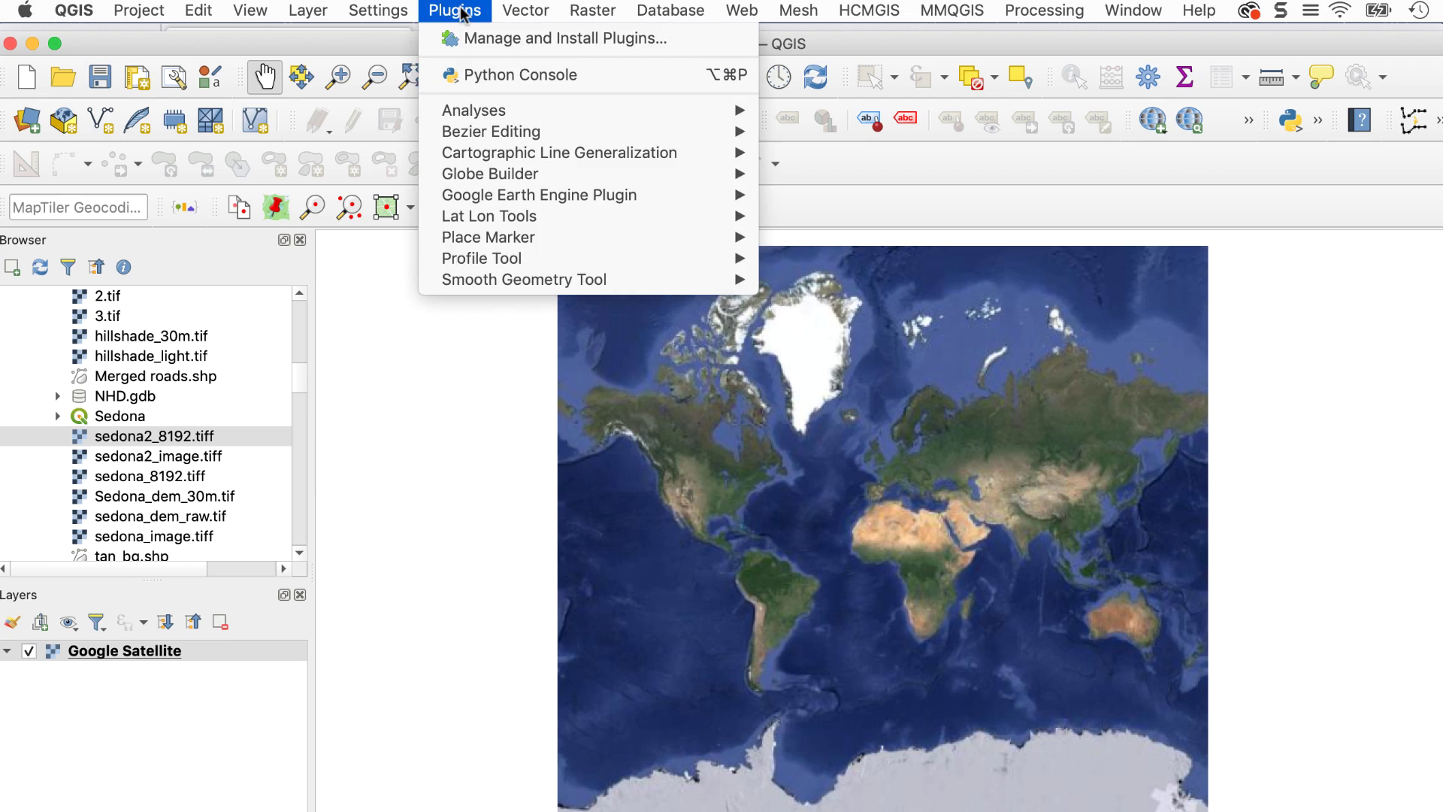
{"action": "left_click", "coordinate": [474, 42]}
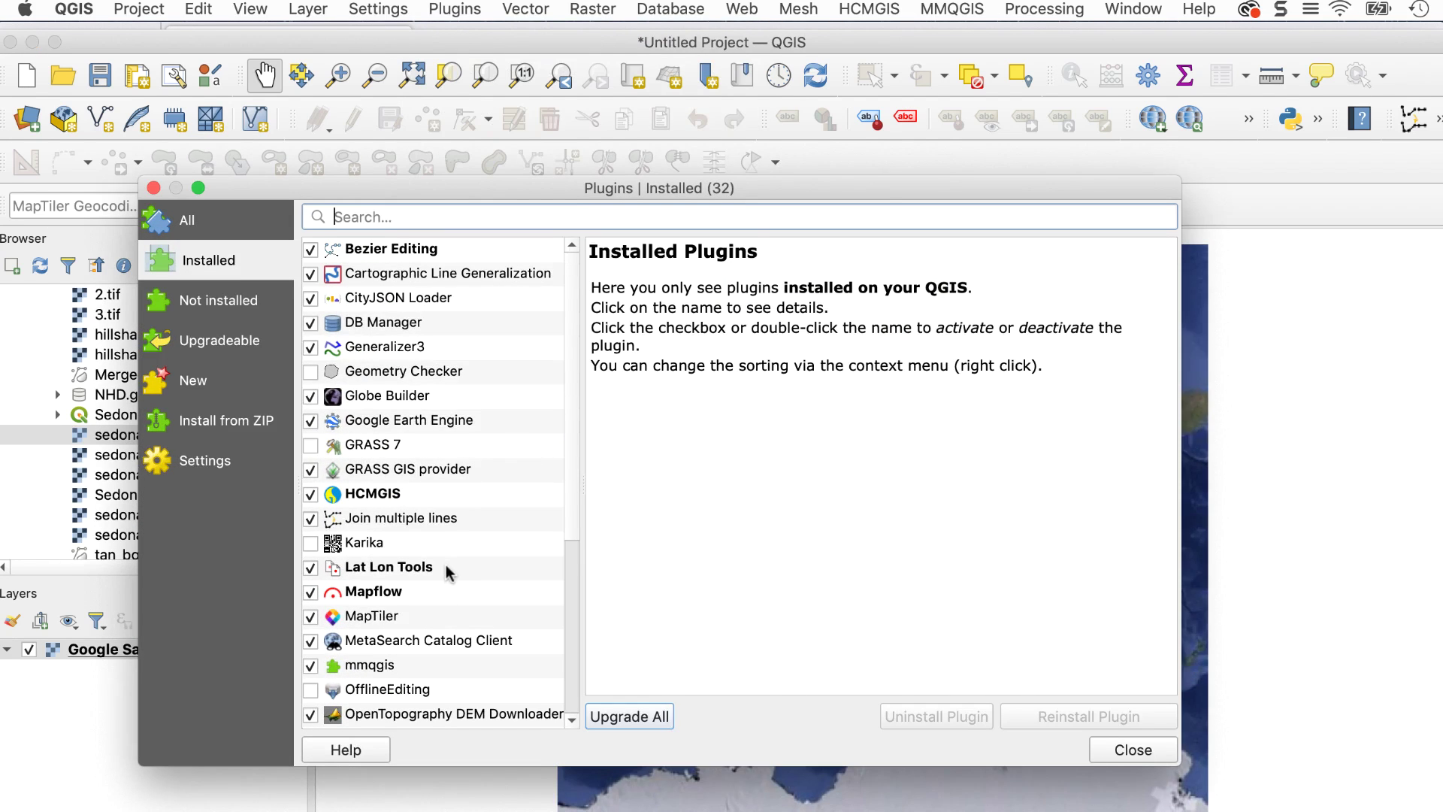
{"action": "left_click", "coordinate": [448, 571]}
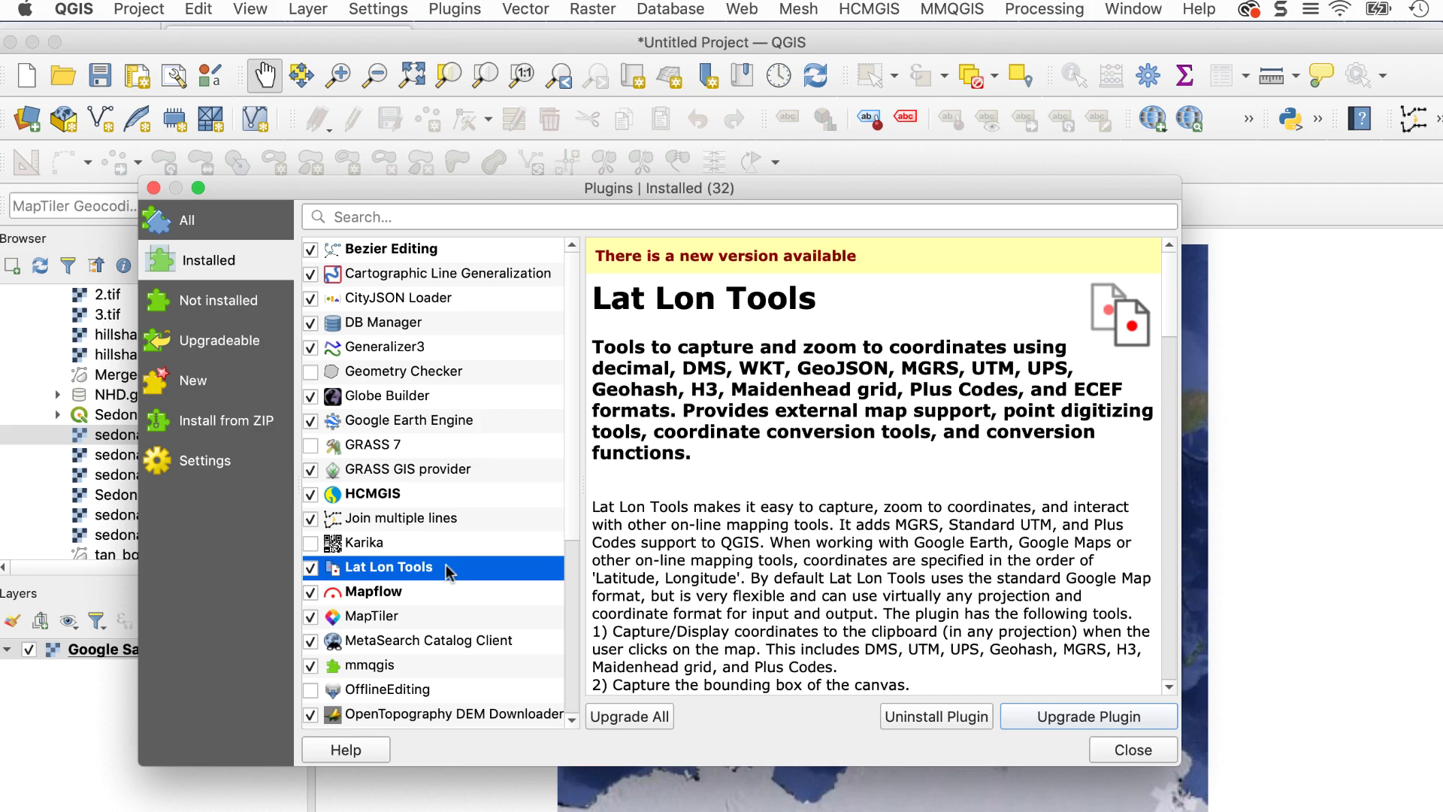
{"action": "scroll", "coordinate": [458, 593], "scroll_direction": "down", "scroll_amount": 3}
{"action": "left_click", "coordinate": [506, 642]}
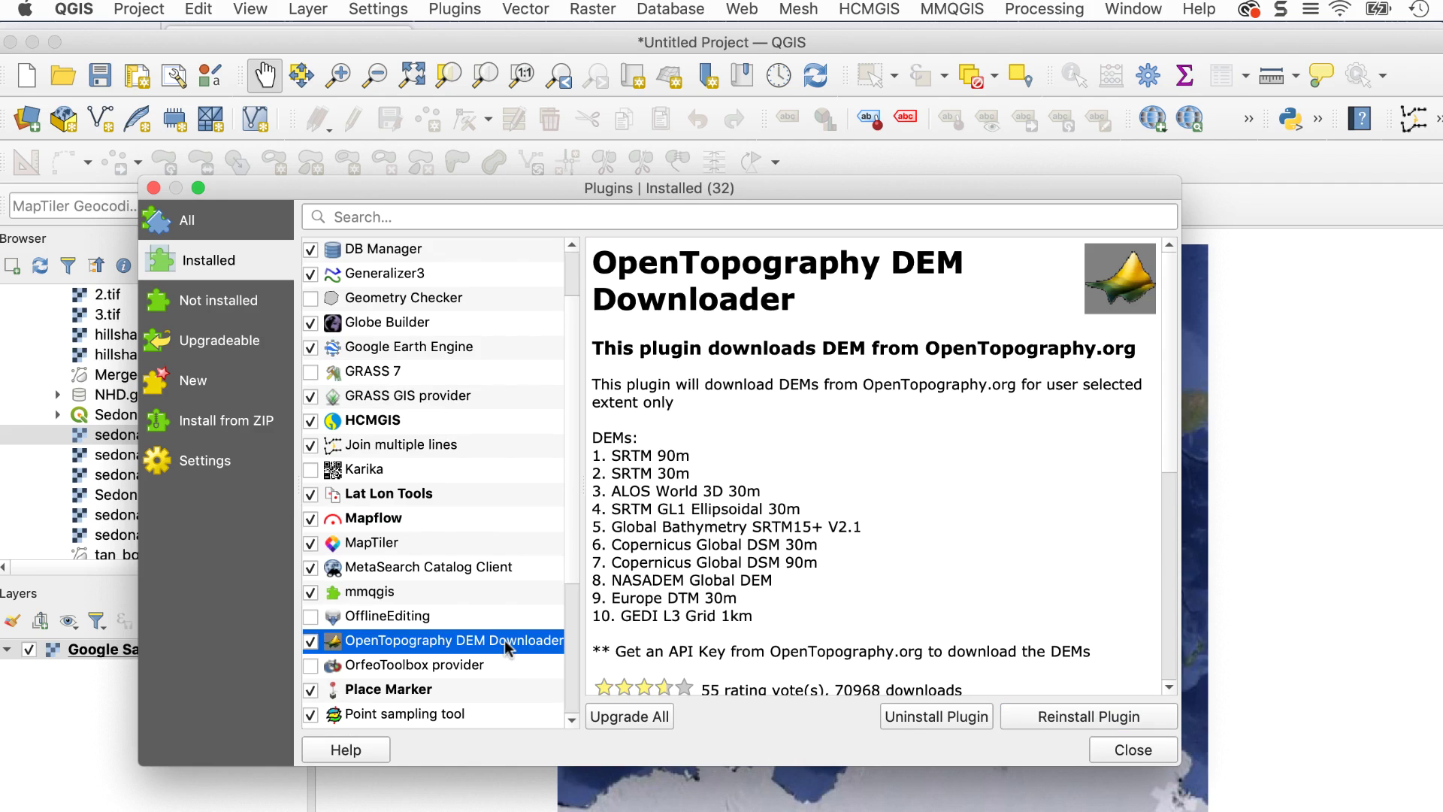
{"action": "left_click", "coordinate": [1133, 750]}
- Centre the map on Sedona's pasted coordinates with Lat Lon Tools' Zoom To Coordinate
{"action": "left_click", "coordinate": [455, 8]}
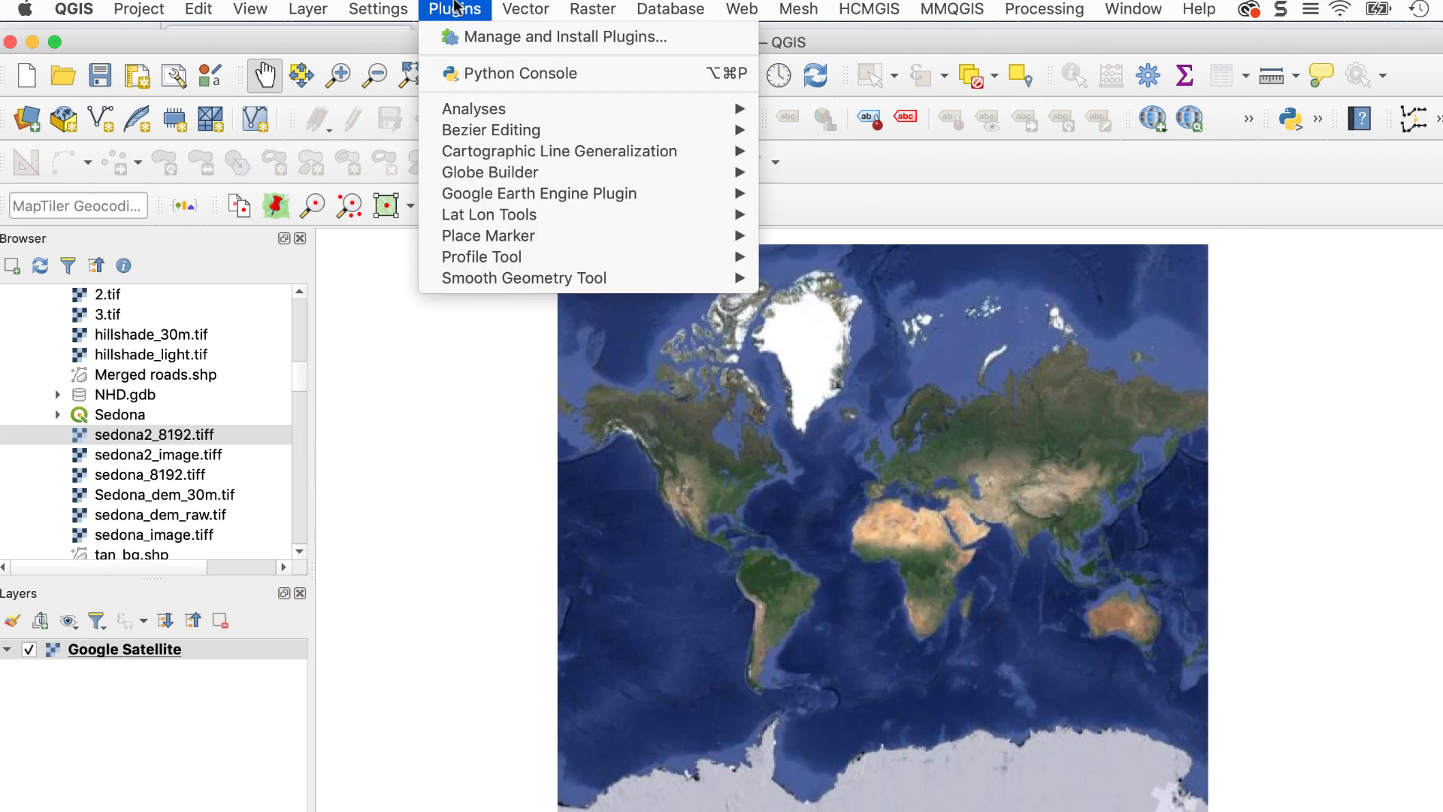
{"action": "mouse_move", "coordinate": [541, 216]}
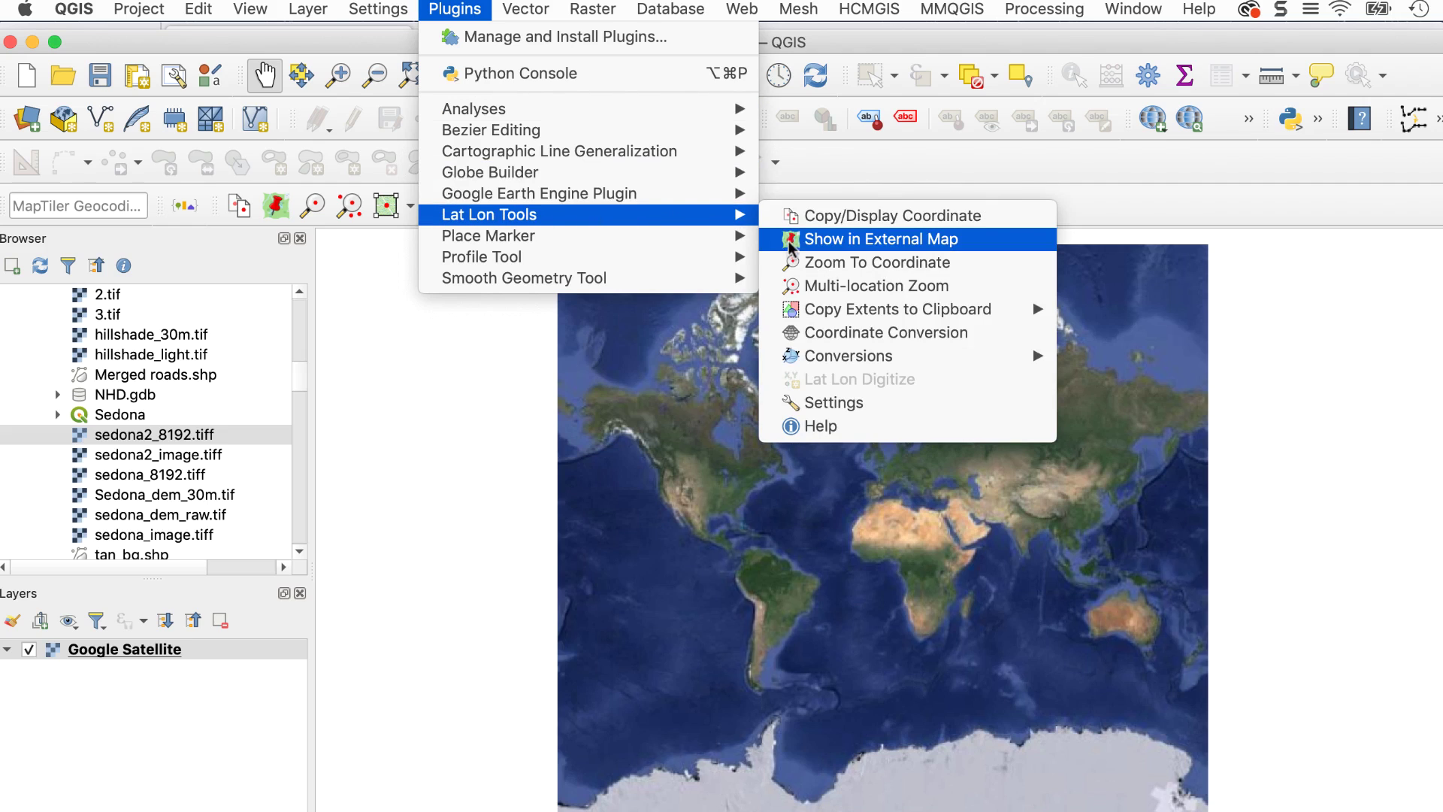
{"action": "left_click", "coordinate": [794, 262]}
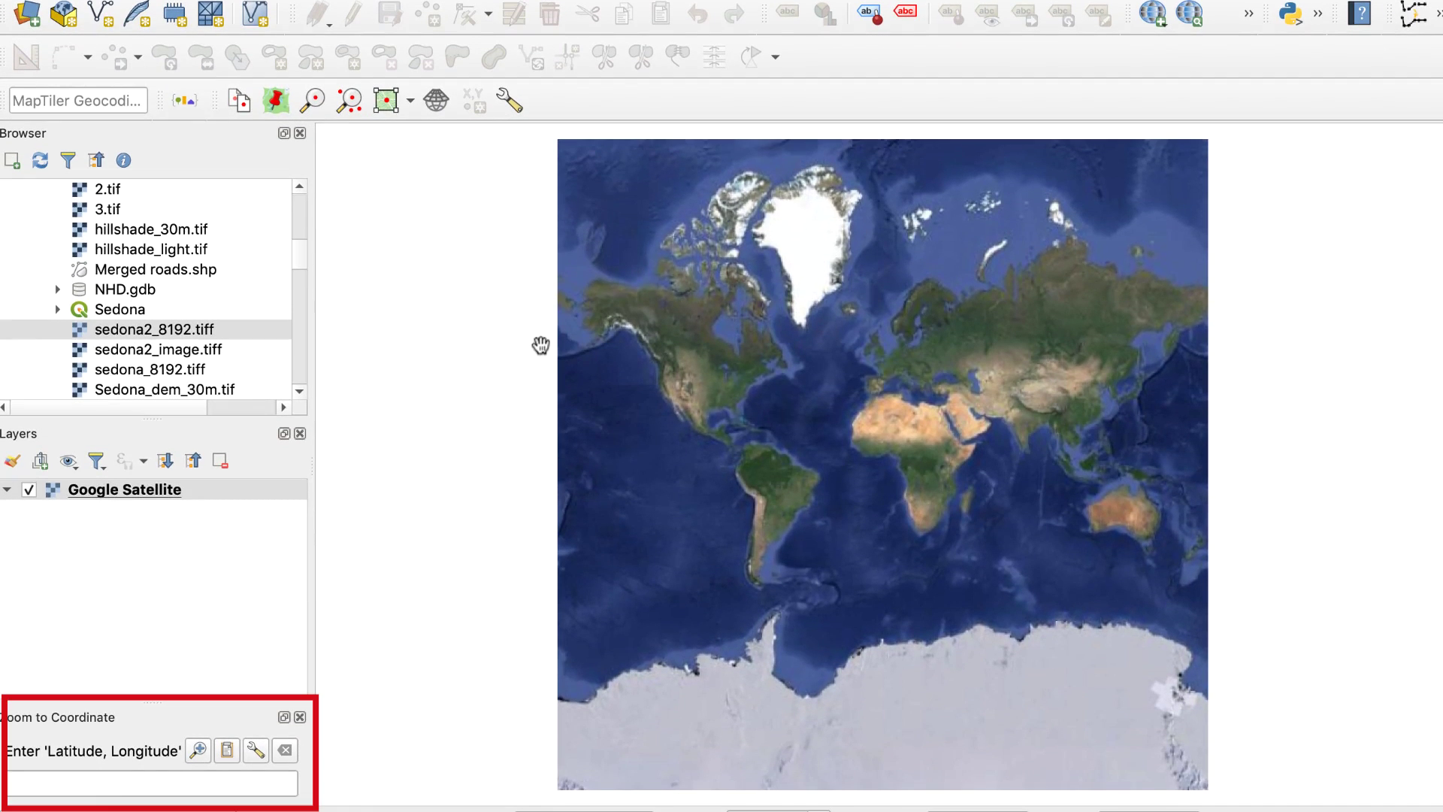
{"action": "left_click", "coordinate": [101, 781]}
{"action": "type", "text": "34.870428674665526, -111.76200879313573"}
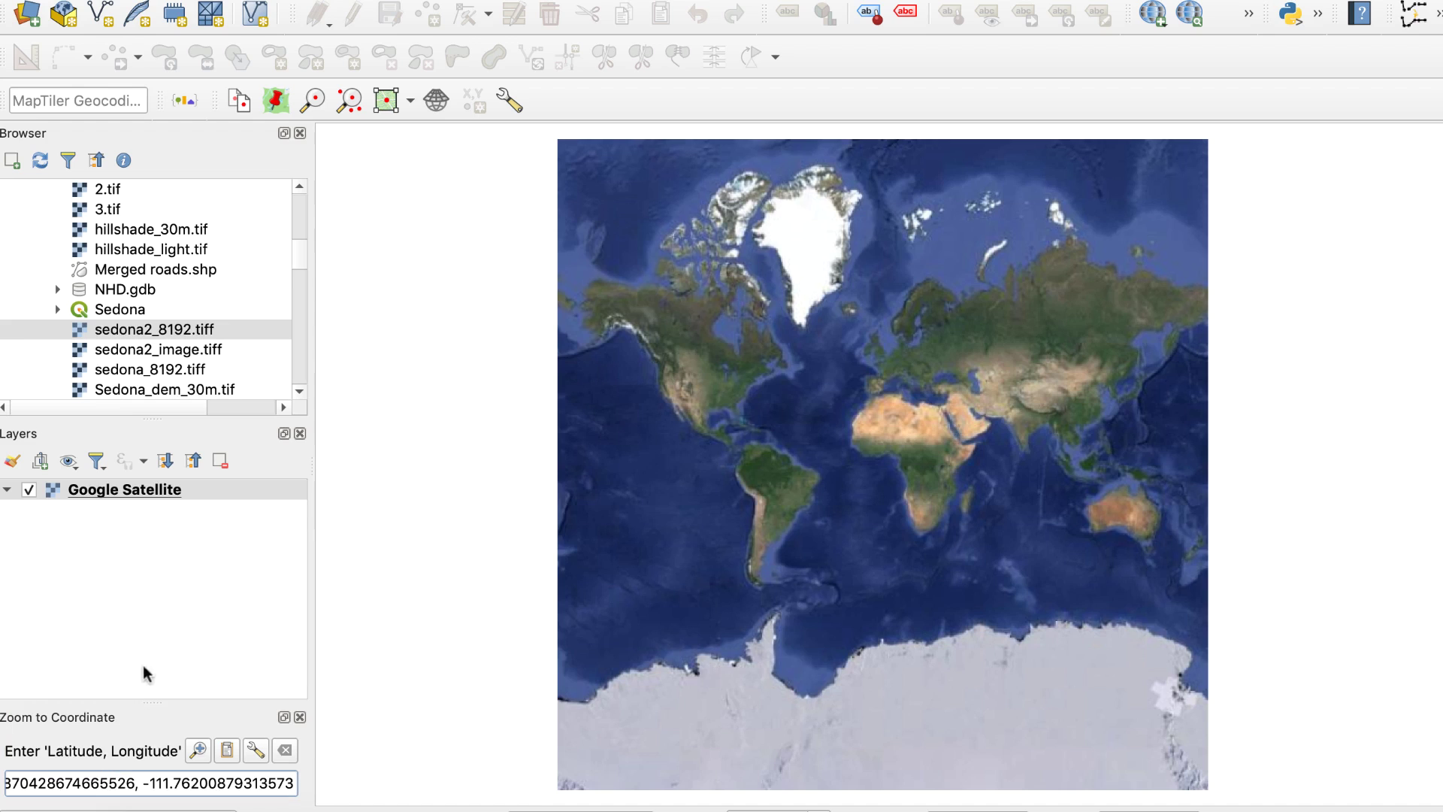
{"action": "key", "text": "Return"}
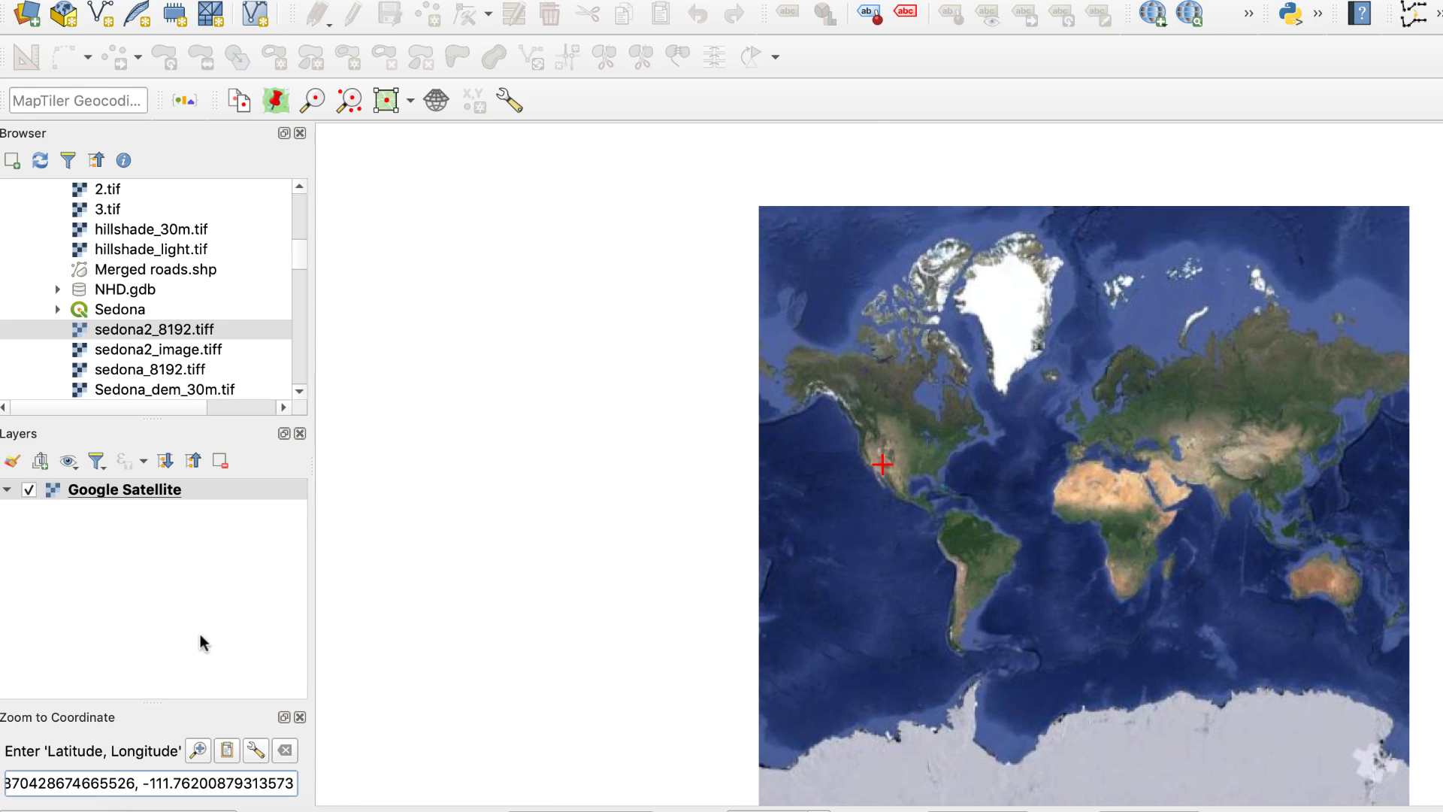
- Zoom in close over Sedona and clear the coordinate marker
{"action": "scroll", "coordinate": [842, 503], "scroll_direction": "up", "scroll_amount": 3}
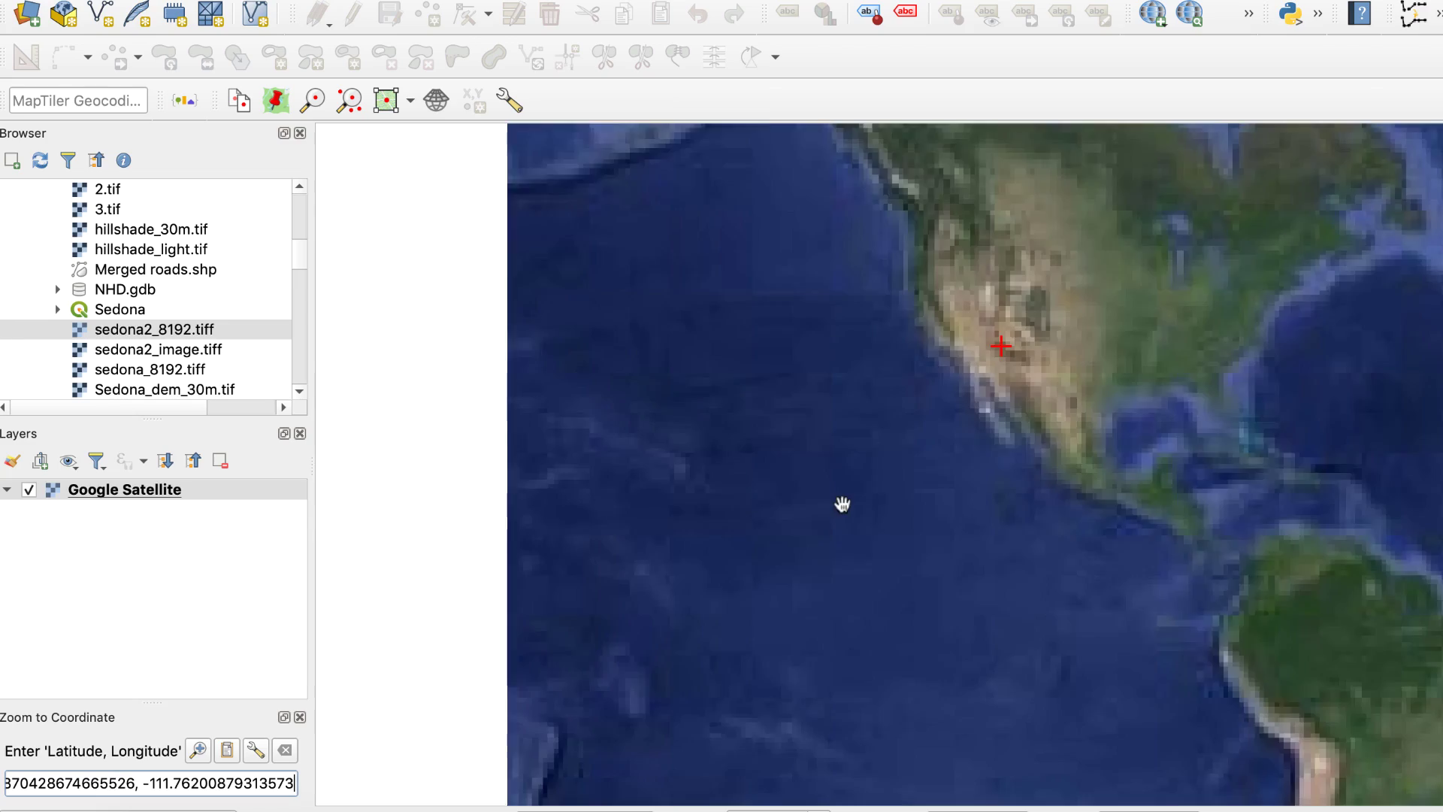
{"action": "scroll", "coordinate": [720, 414], "scroll_direction": "up", "scroll_amount": 5}
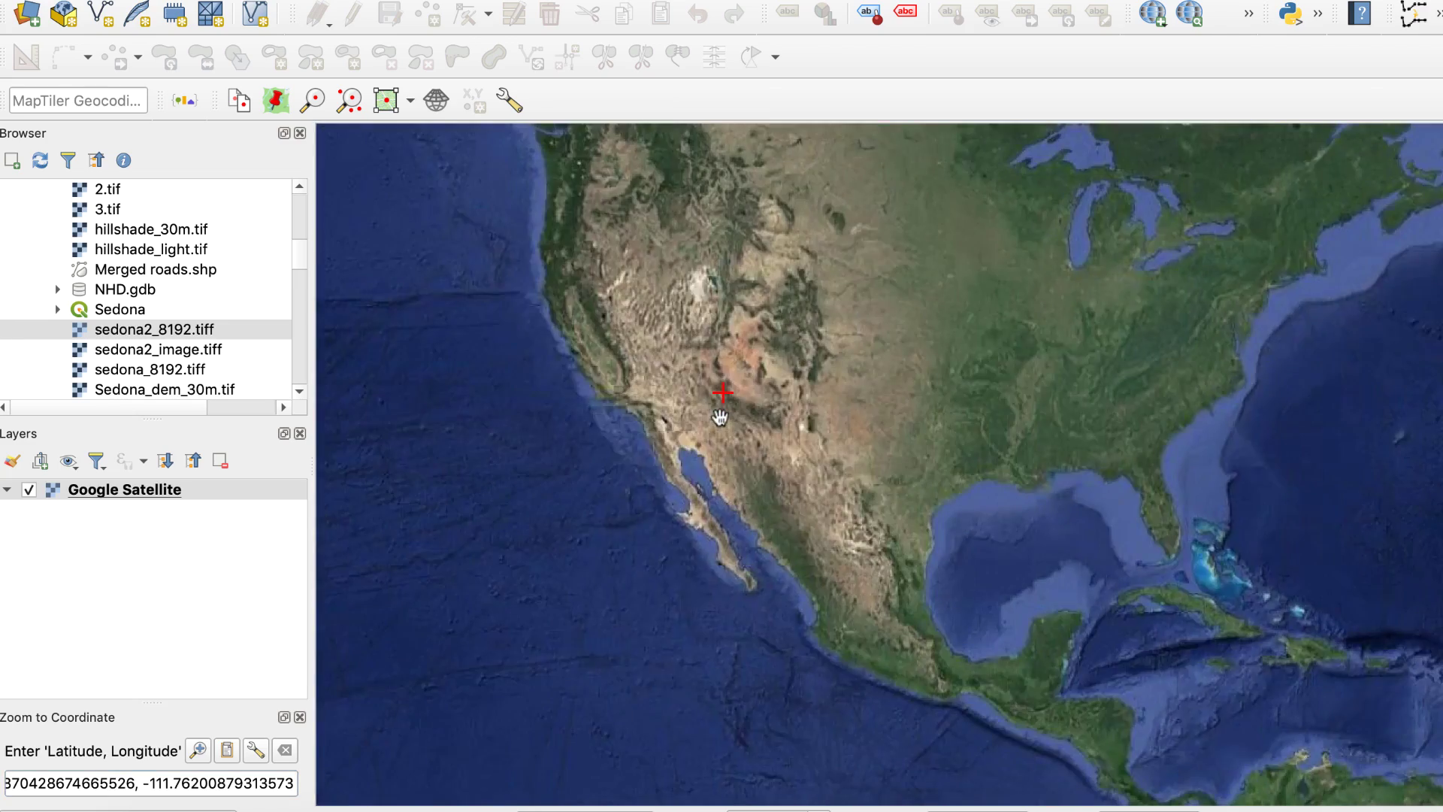
{"action": "scroll", "coordinate": [720, 414], "scroll_direction": "up", "scroll_amount": 4}
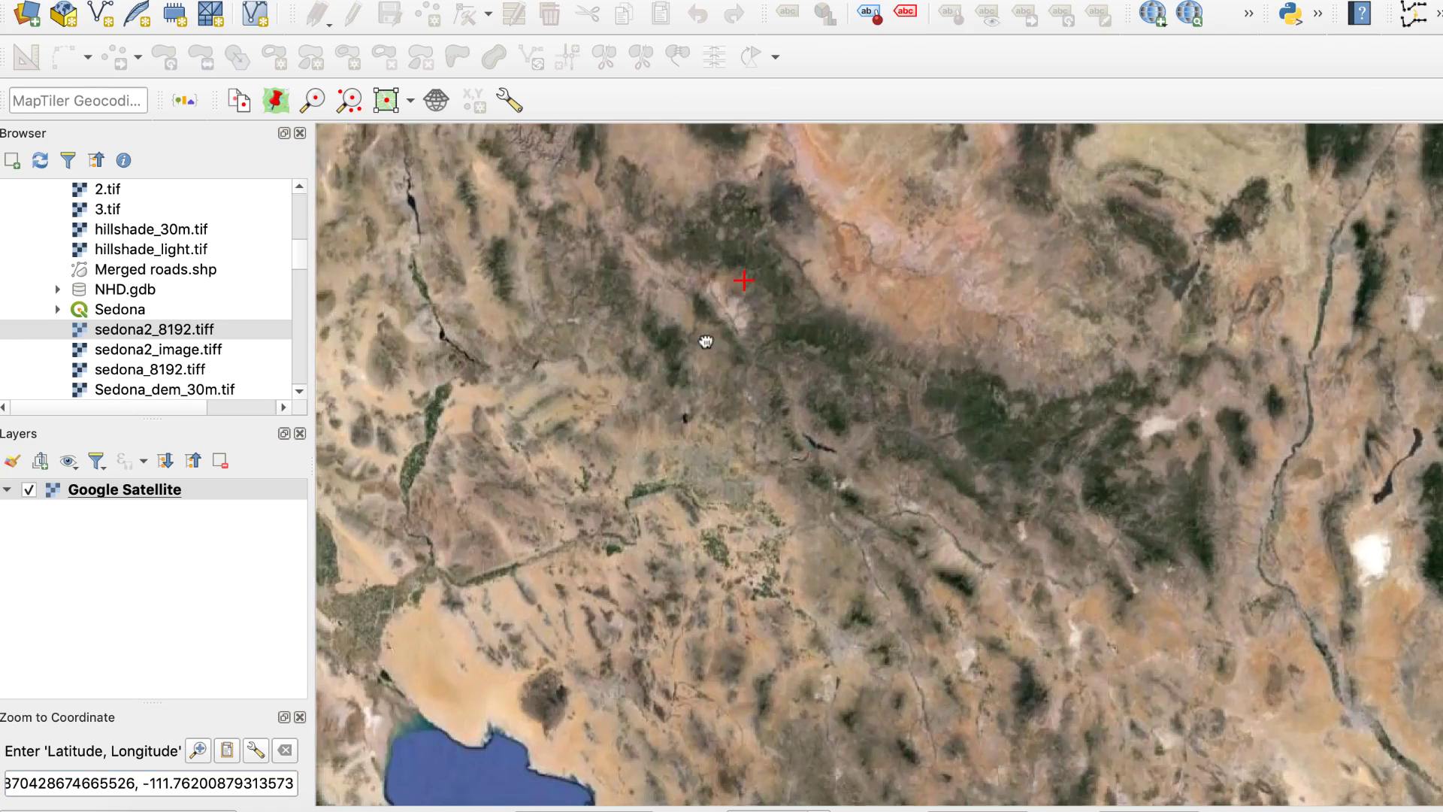
{"action": "scroll", "coordinate": [722, 421], "scroll_direction": "up", "scroll_amount": 4}
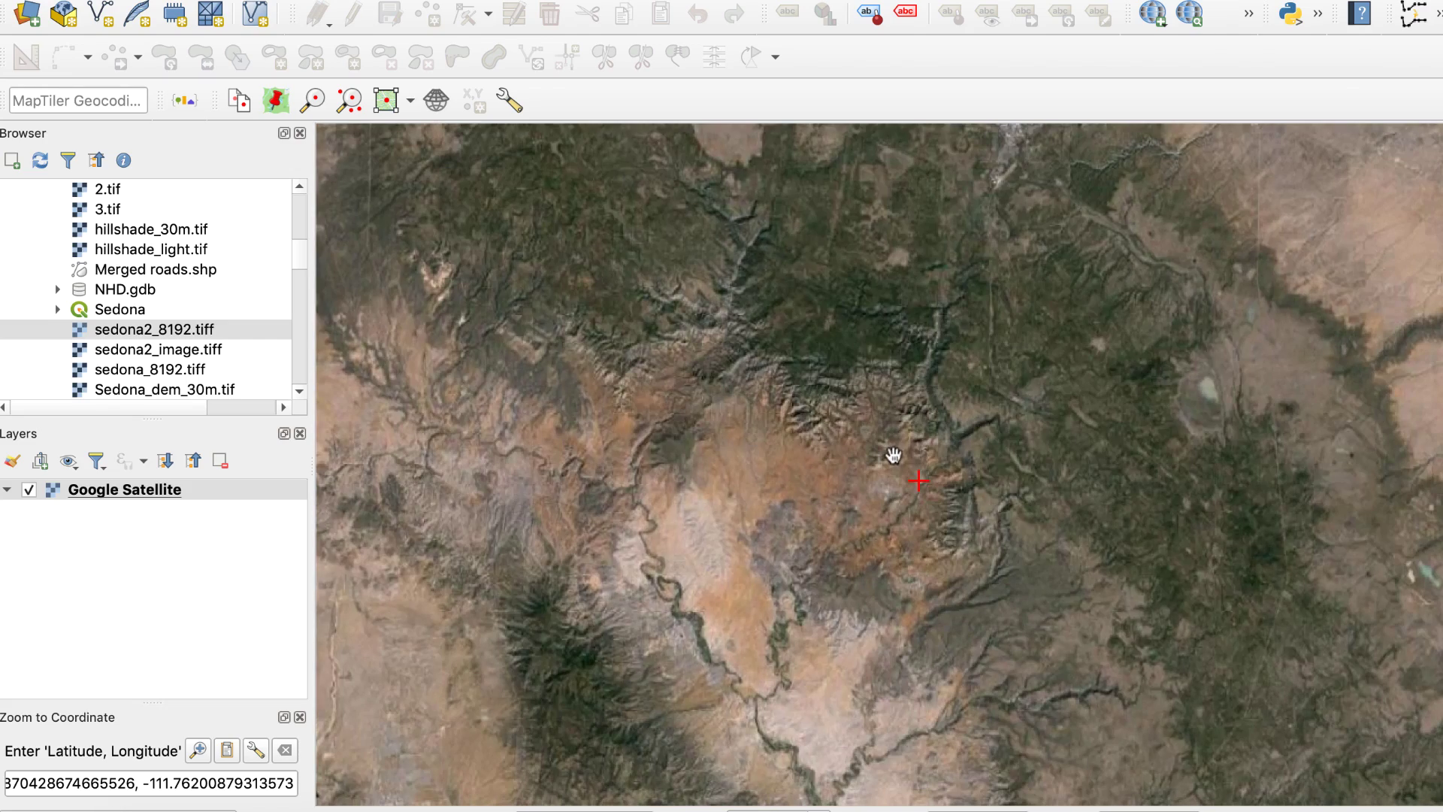
{"action": "scroll", "coordinate": [894, 455], "scroll_direction": "up", "scroll_amount": 1}
{"action": "scroll", "coordinate": [939, 466], "scroll_direction": "up", "scroll_amount": 1}
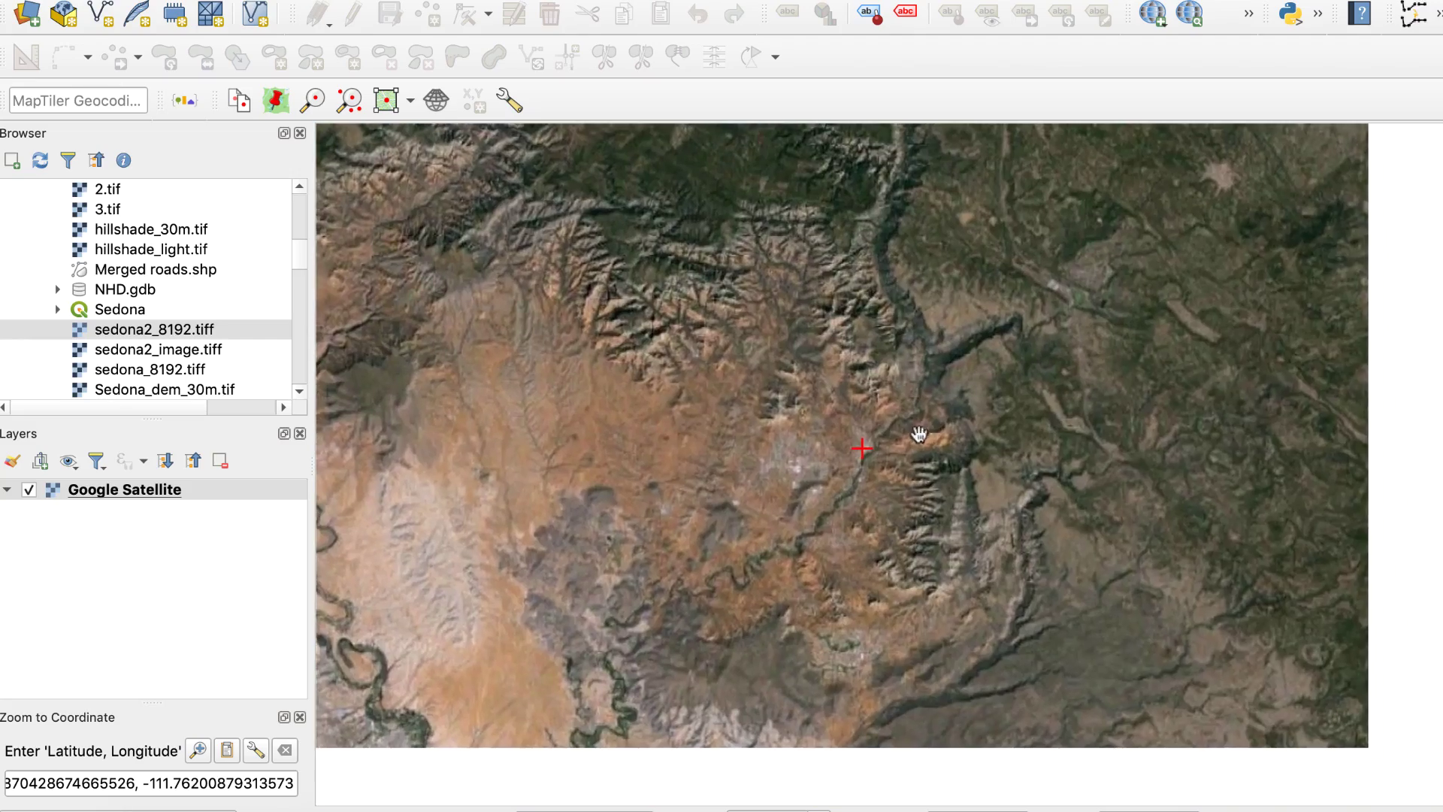
{"action": "scroll", "coordinate": [866, 441], "scroll_direction": "up", "scroll_amount": 1}
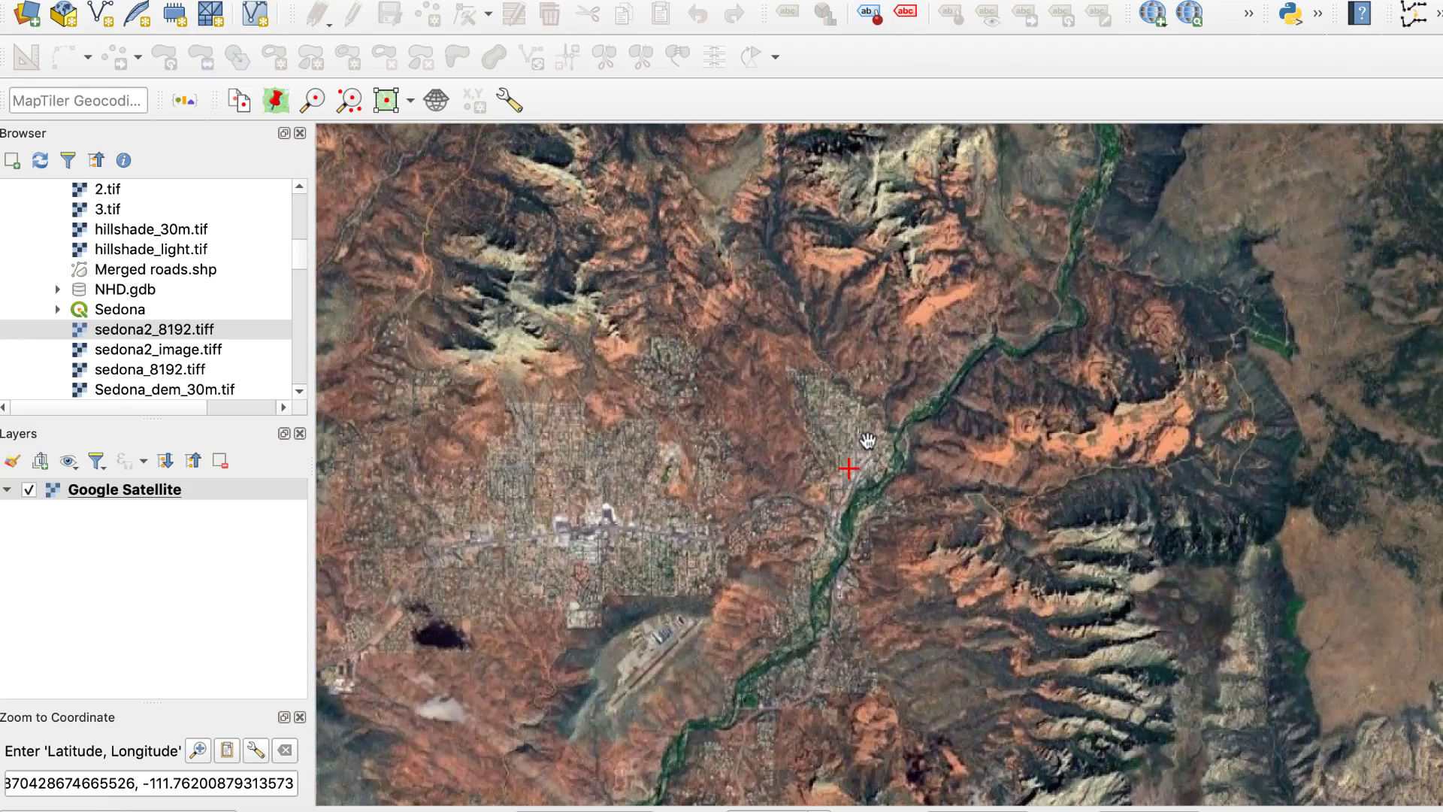
{"action": "scroll", "coordinate": [867, 440], "scroll_direction": "down", "scroll_amount": 1}
{"action": "left_click", "coordinate": [285, 750]}
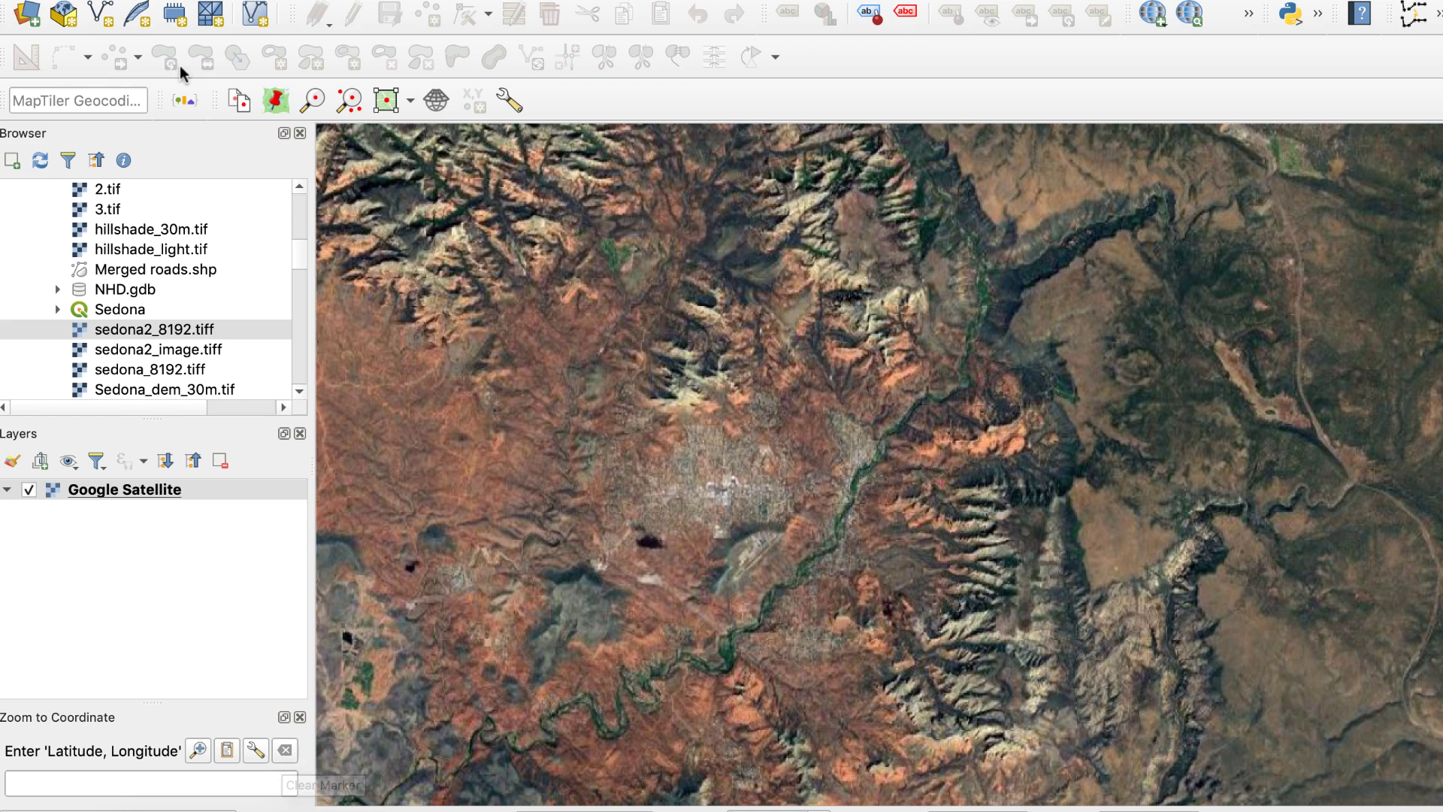
- Create a print layout named 'Sedona_image' with a map frame across the page
{"action": "left_click", "coordinate": [132, 0]}
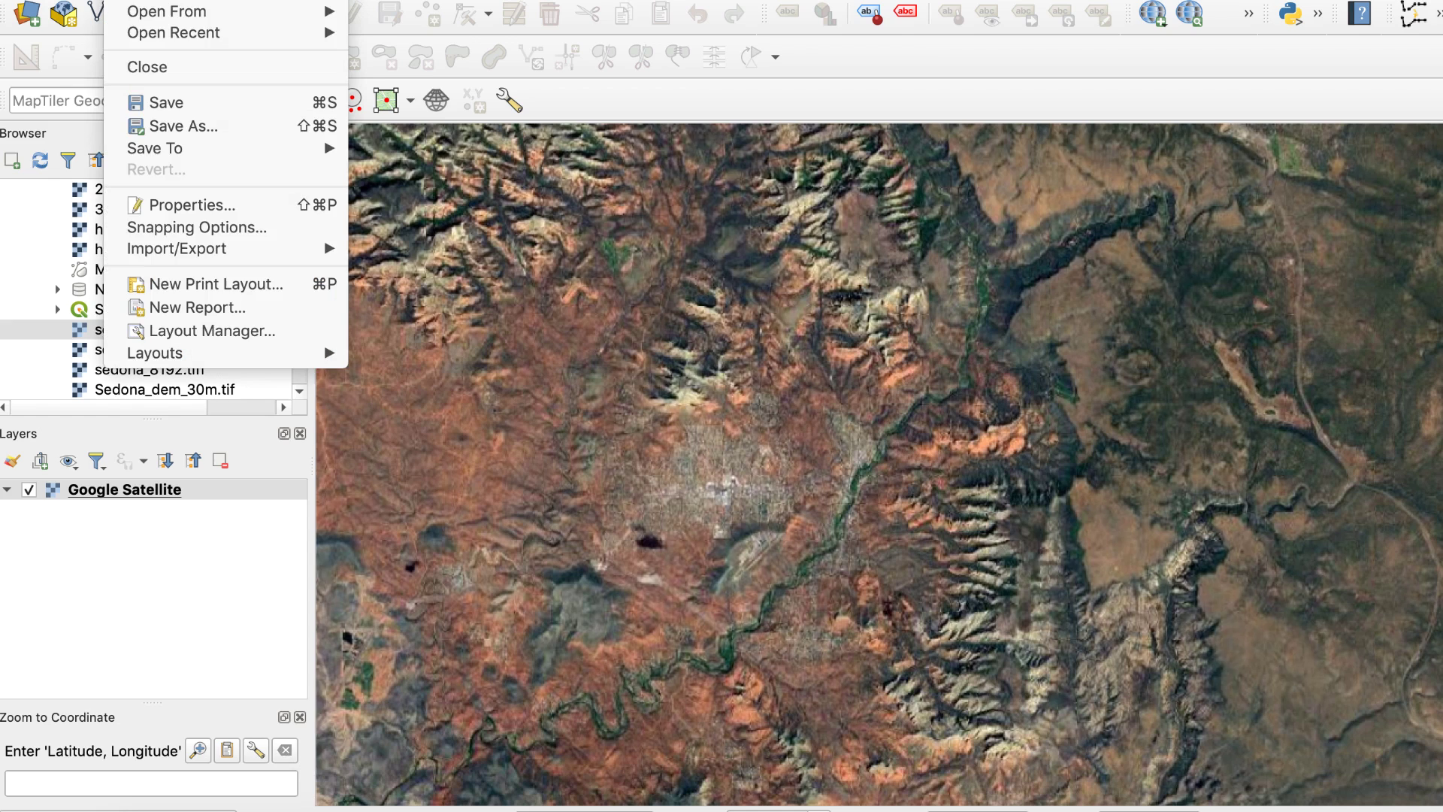
{"action": "left_click", "coordinate": [248, 283]}
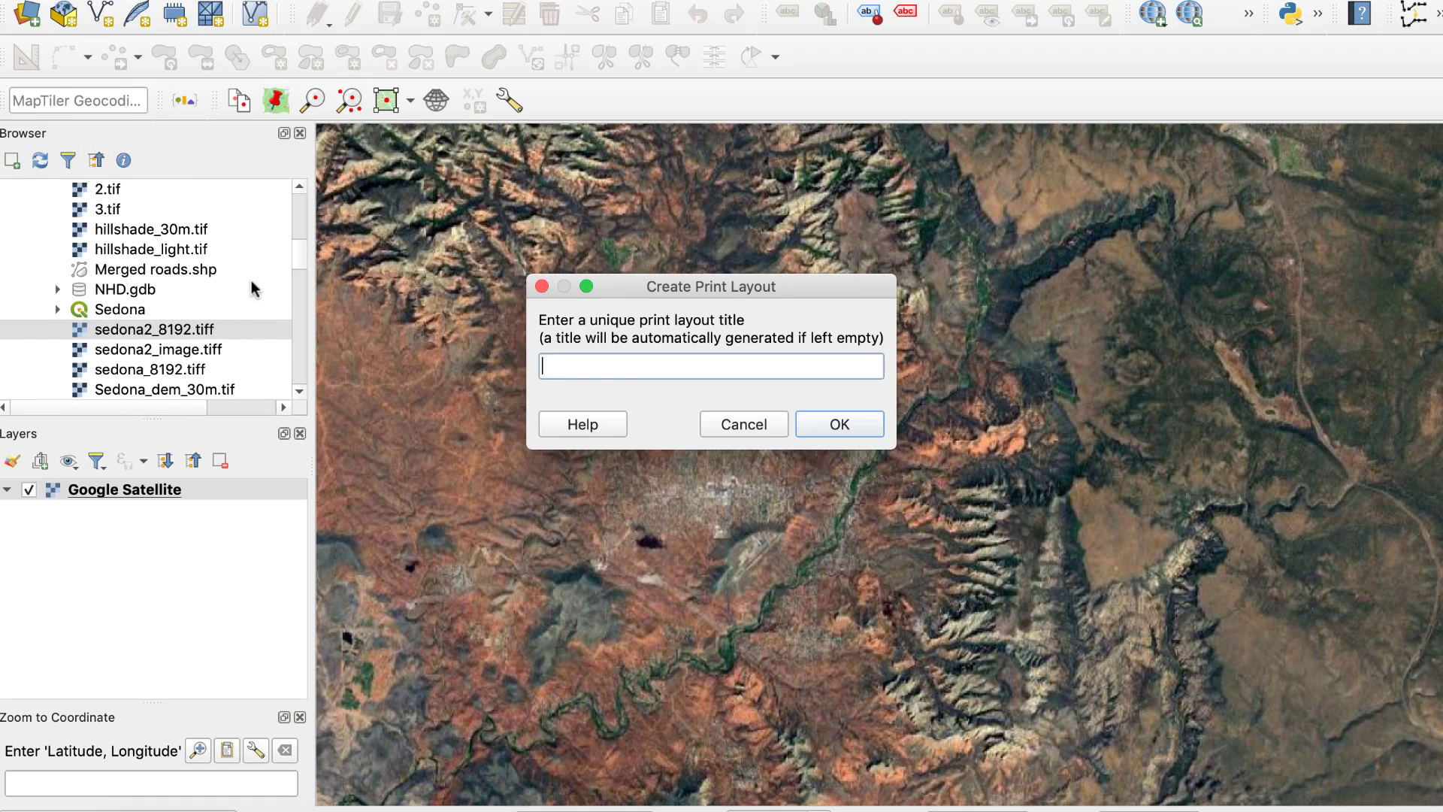
{"action": "type", "text": "Sedona_image"}
{"action": "left_click", "coordinate": [831, 425]}
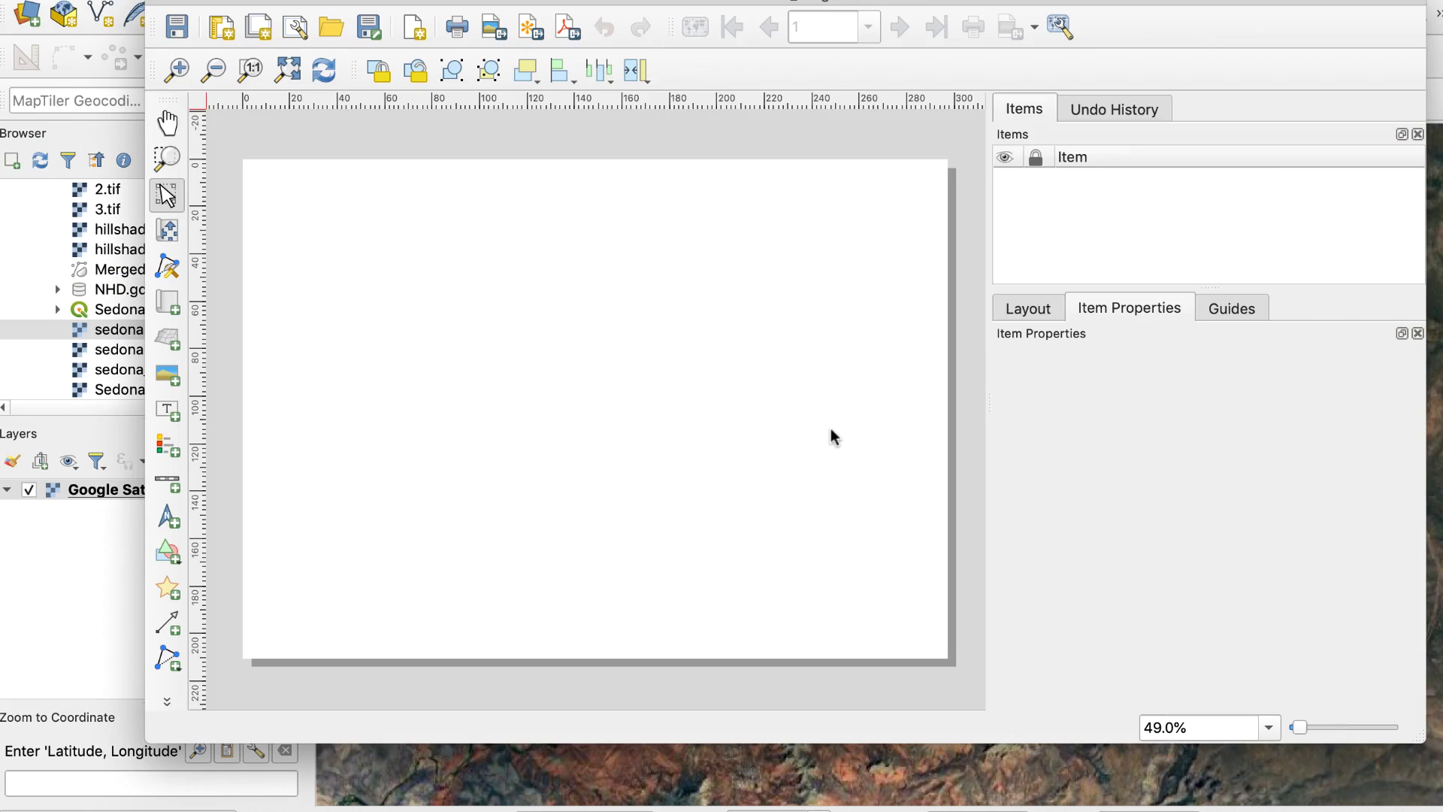
{"action": "left_click", "coordinate": [167, 303]}
{"action": "left_click_drag", "start_coordinate": [244, 160], "coordinate": [948, 660]}
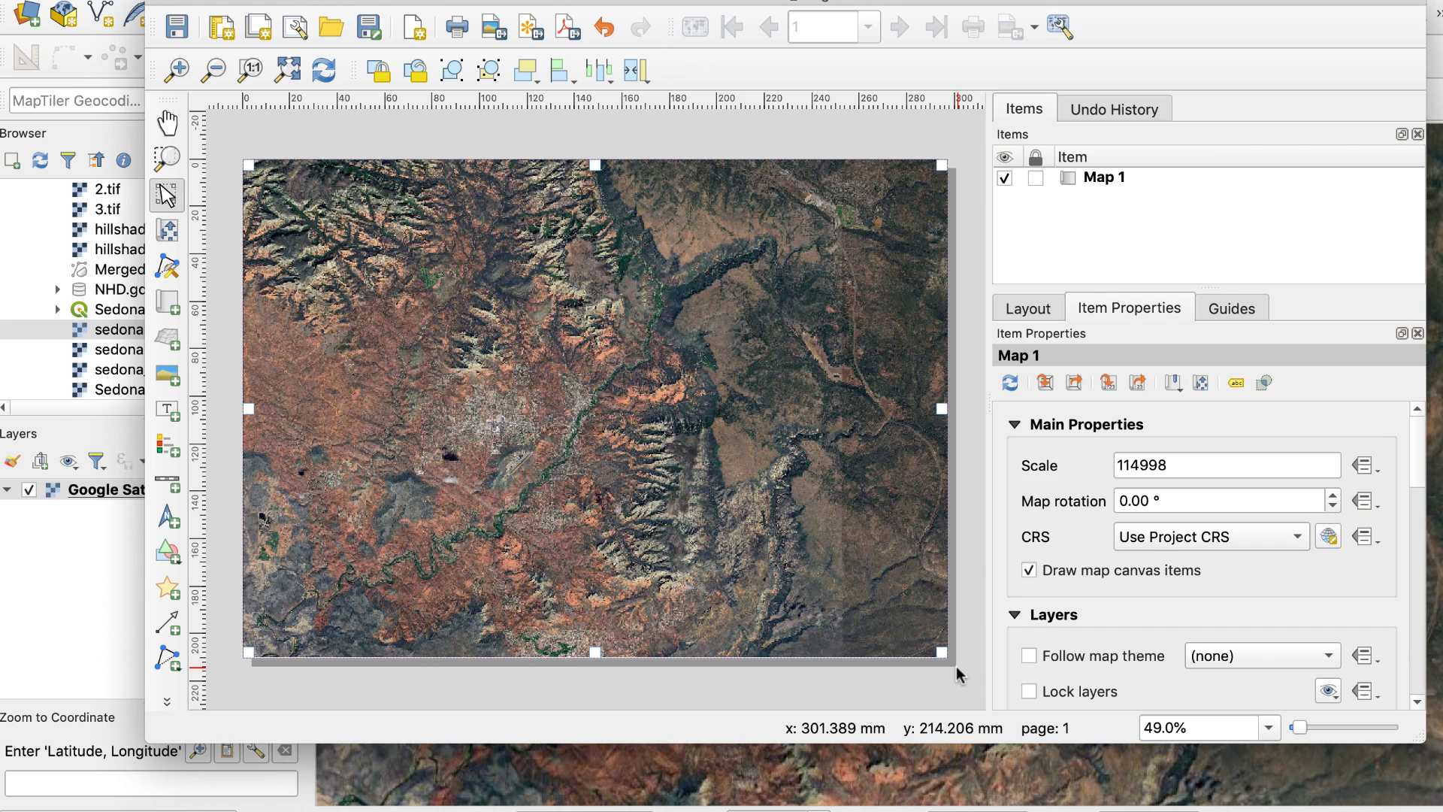
- Export the layout to Desktop as Sedona_image.tif, 8192 px wide, with a world file
{"action": "left_click", "coordinate": [105, 0]}
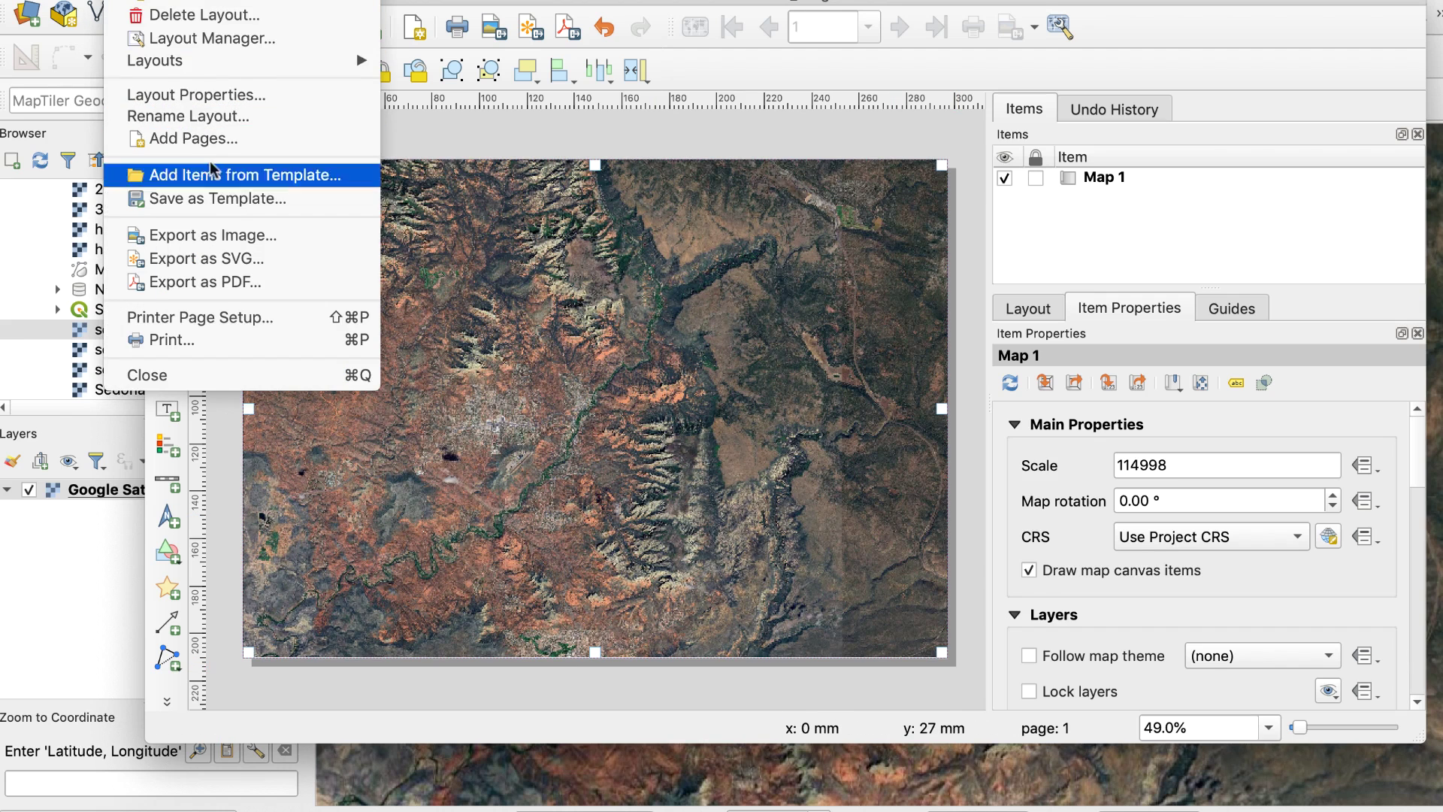
{"action": "left_click", "coordinate": [309, 236]}
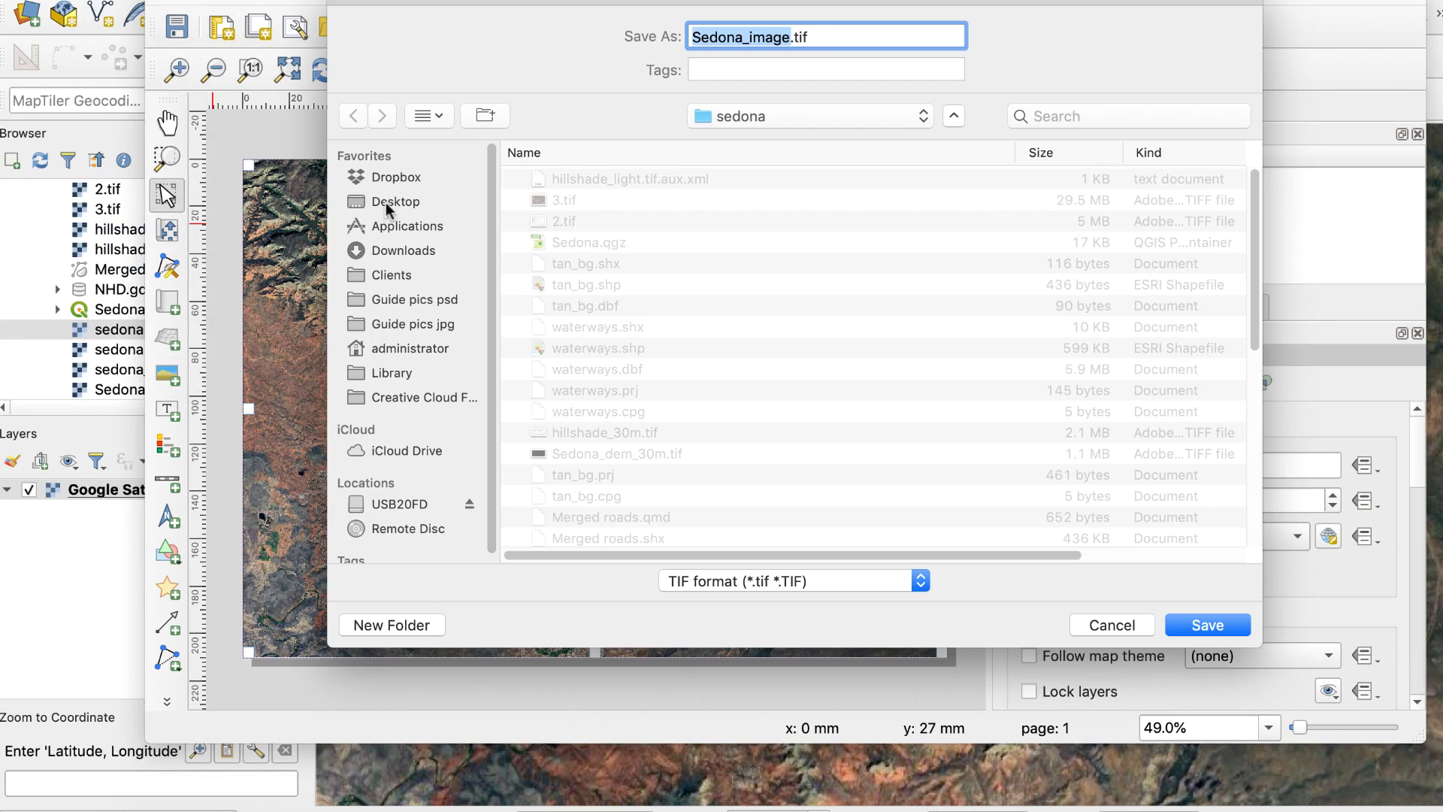
{"action": "left_click", "coordinate": [396, 201]}
{"action": "left_click", "coordinate": [1207, 624]}
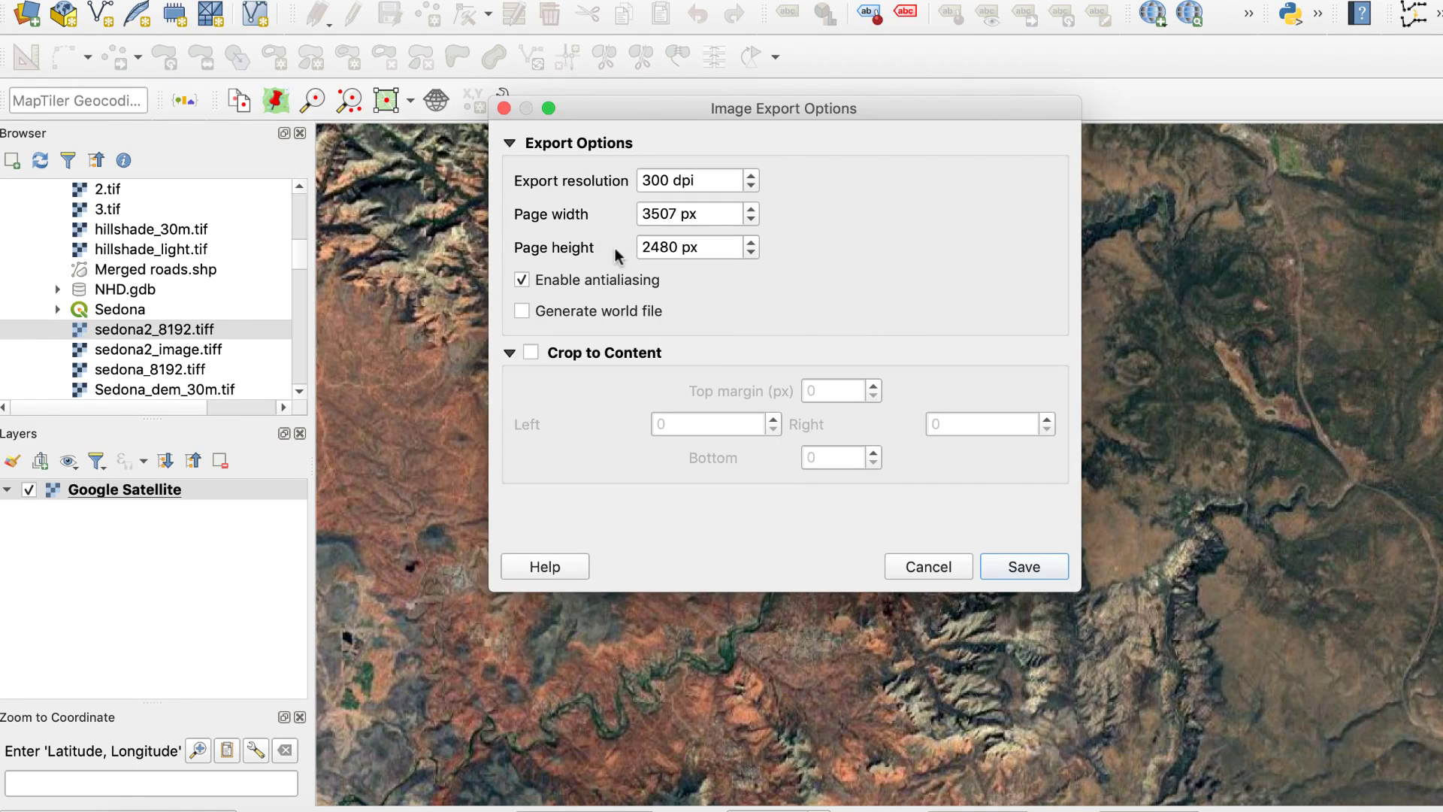
{"action": "left_click", "coordinate": [521, 310]}
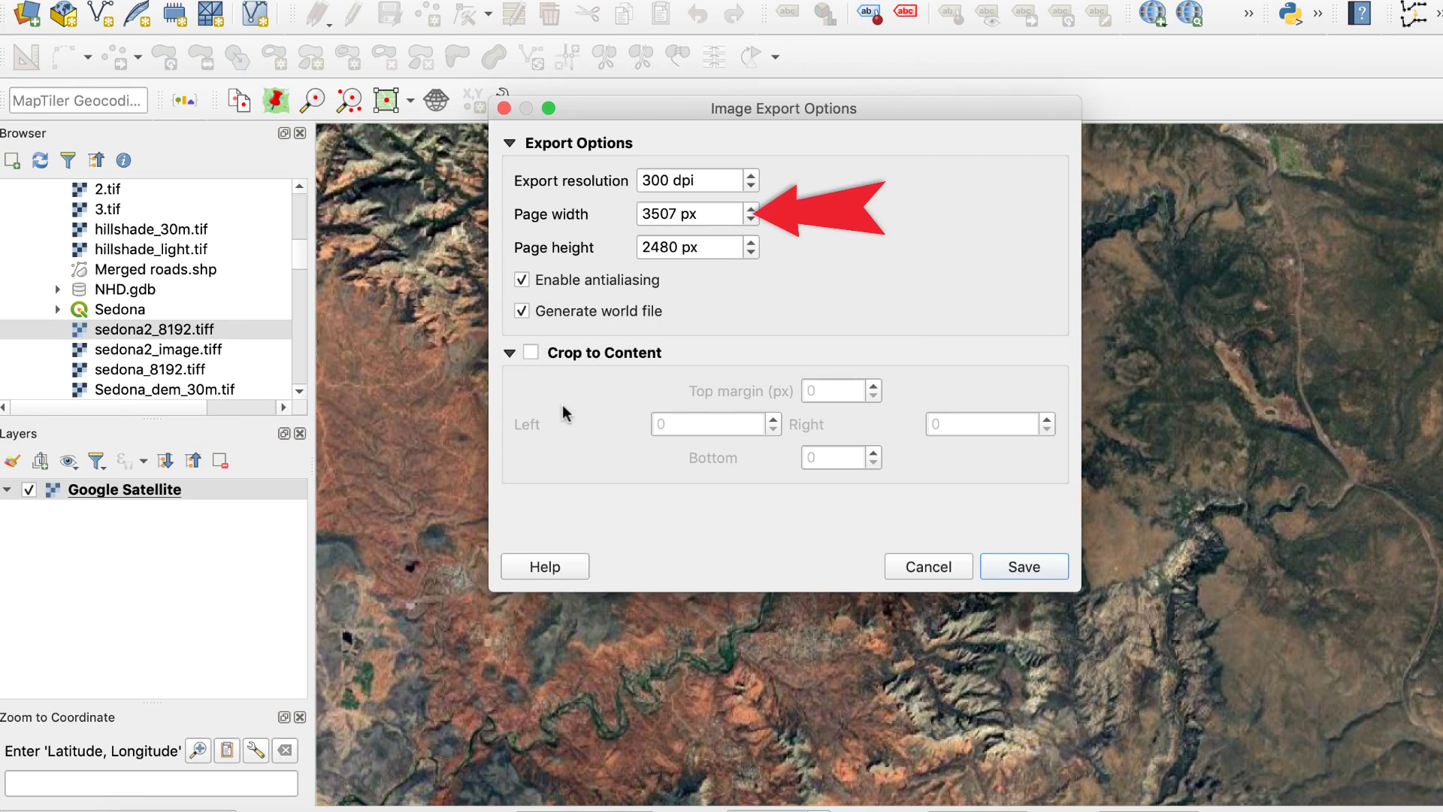
{"action": "left_click_drag", "start_coordinate": [674, 215], "coordinate": [639, 215]}
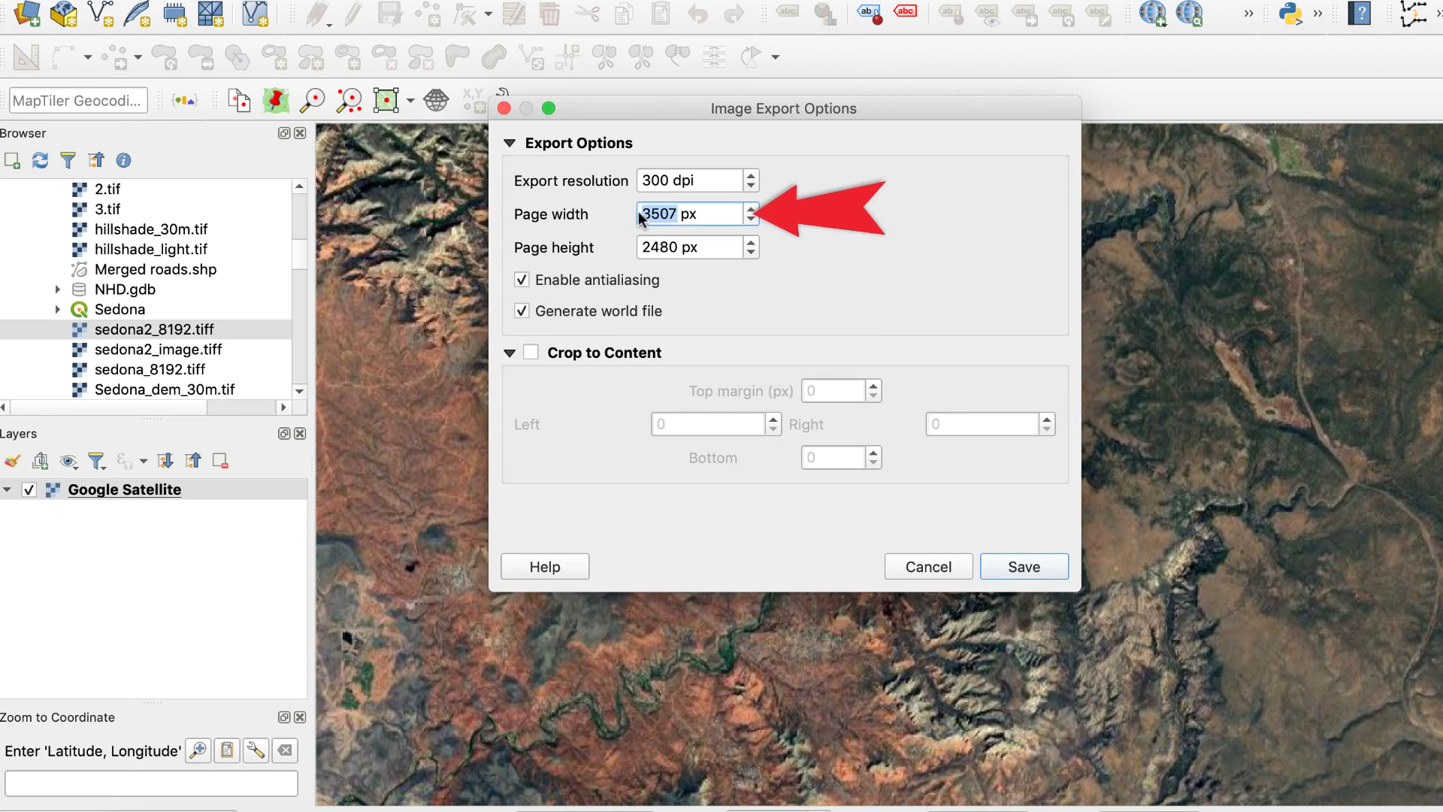
{"action": "type", "text": "8192"}
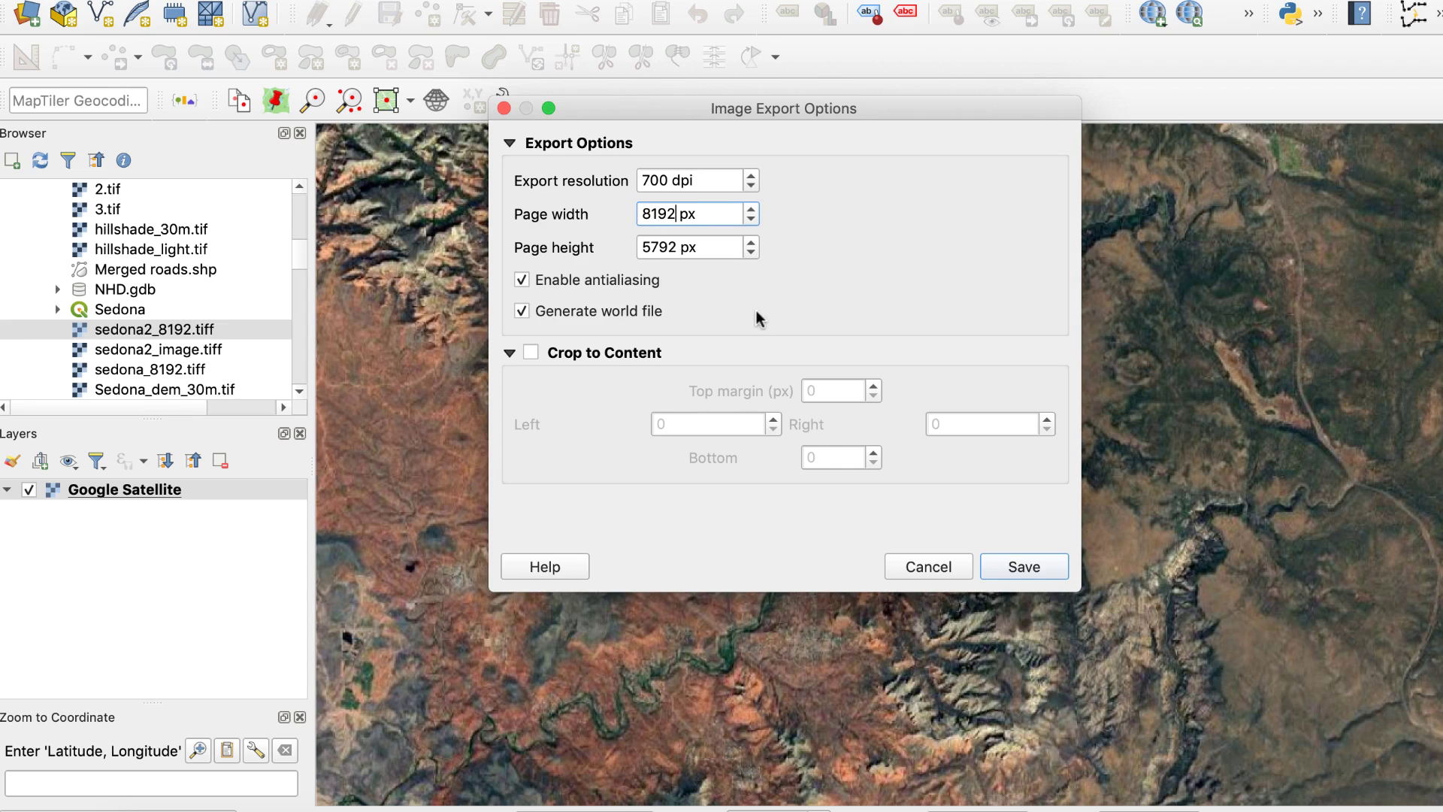
{"action": "left_click", "coordinate": [1040, 570]}
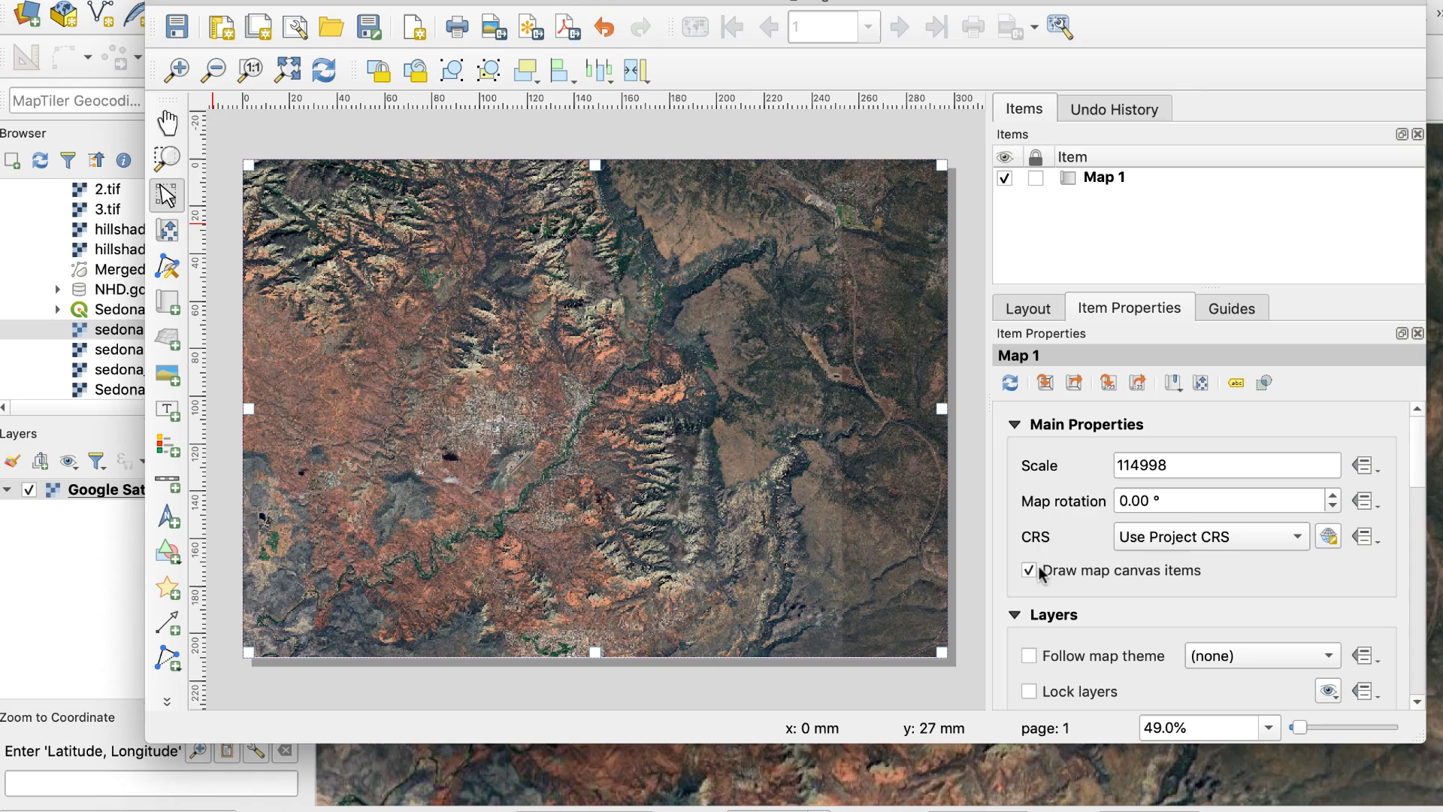
- Add Sedona_image.tif from the Browser as a layer and remove the Google Satellite layer
{"action": "left_click", "coordinate": [83, 329]}
{"action": "scroll", "coordinate": [152, 238], "scroll_direction": "down", "scroll_amount": 5}
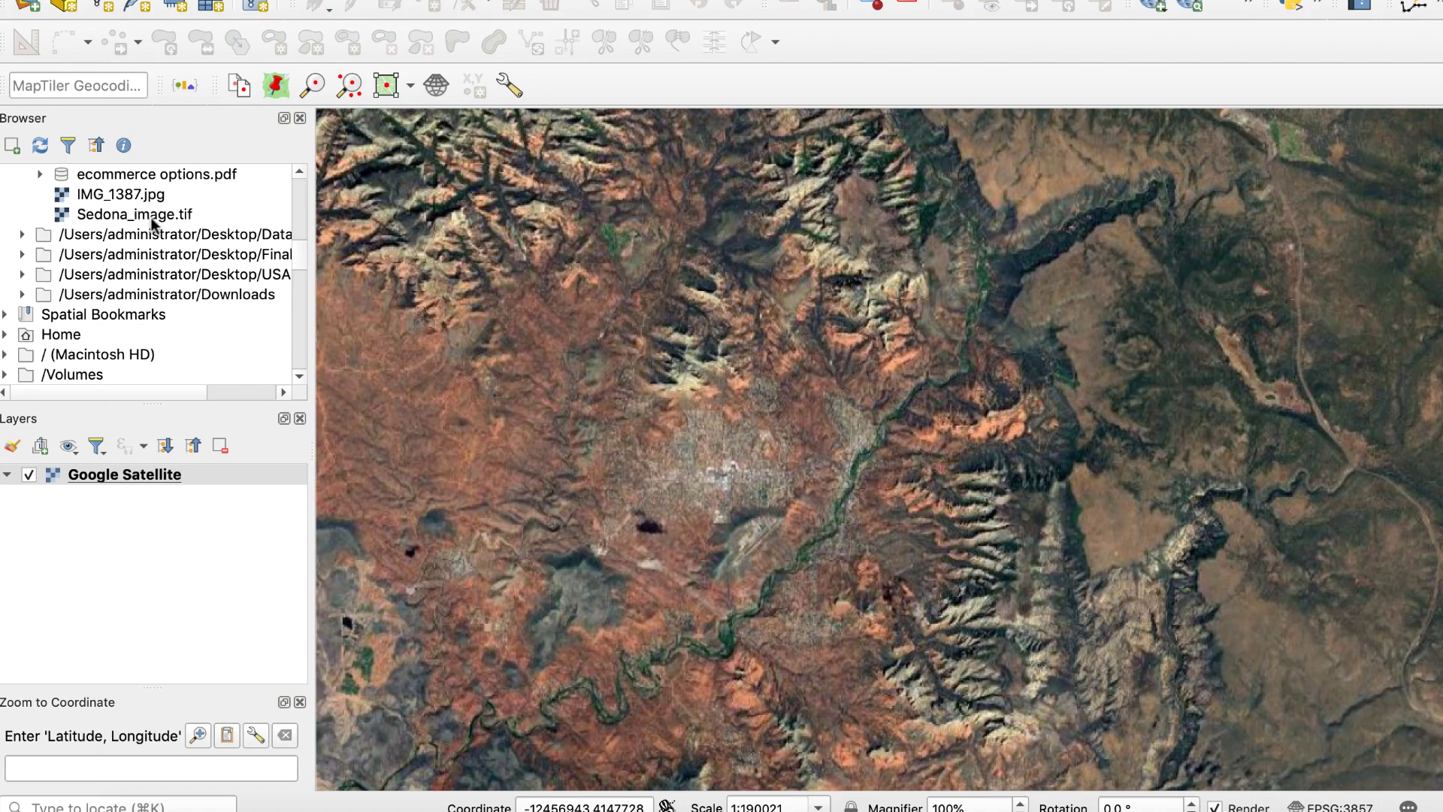
{"action": "left_click_drag", "start_coordinate": [152, 222], "coordinate": [192, 591]}
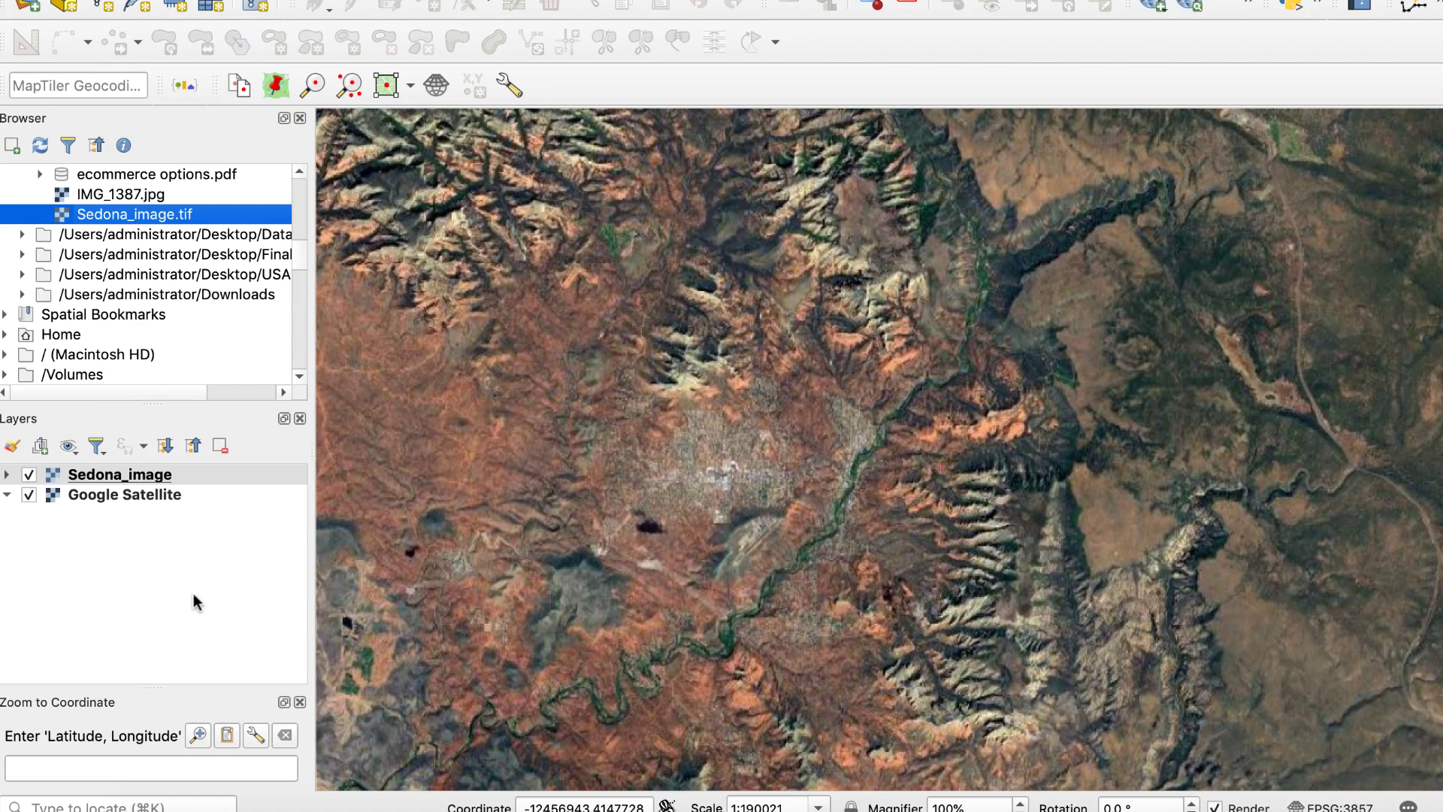
{"action": "left_click", "coordinate": [128, 493]}
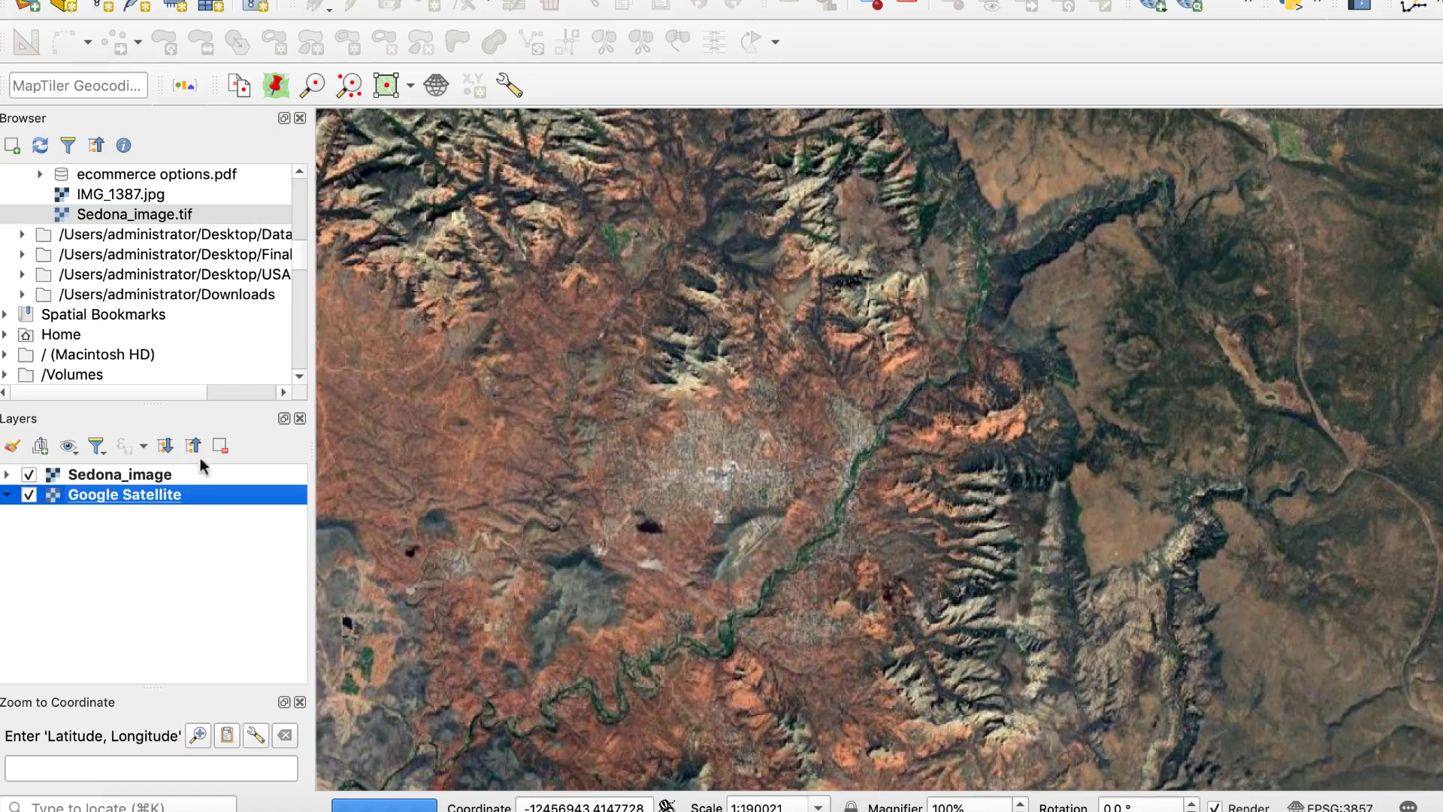
{"action": "left_click", "coordinate": [219, 448]}
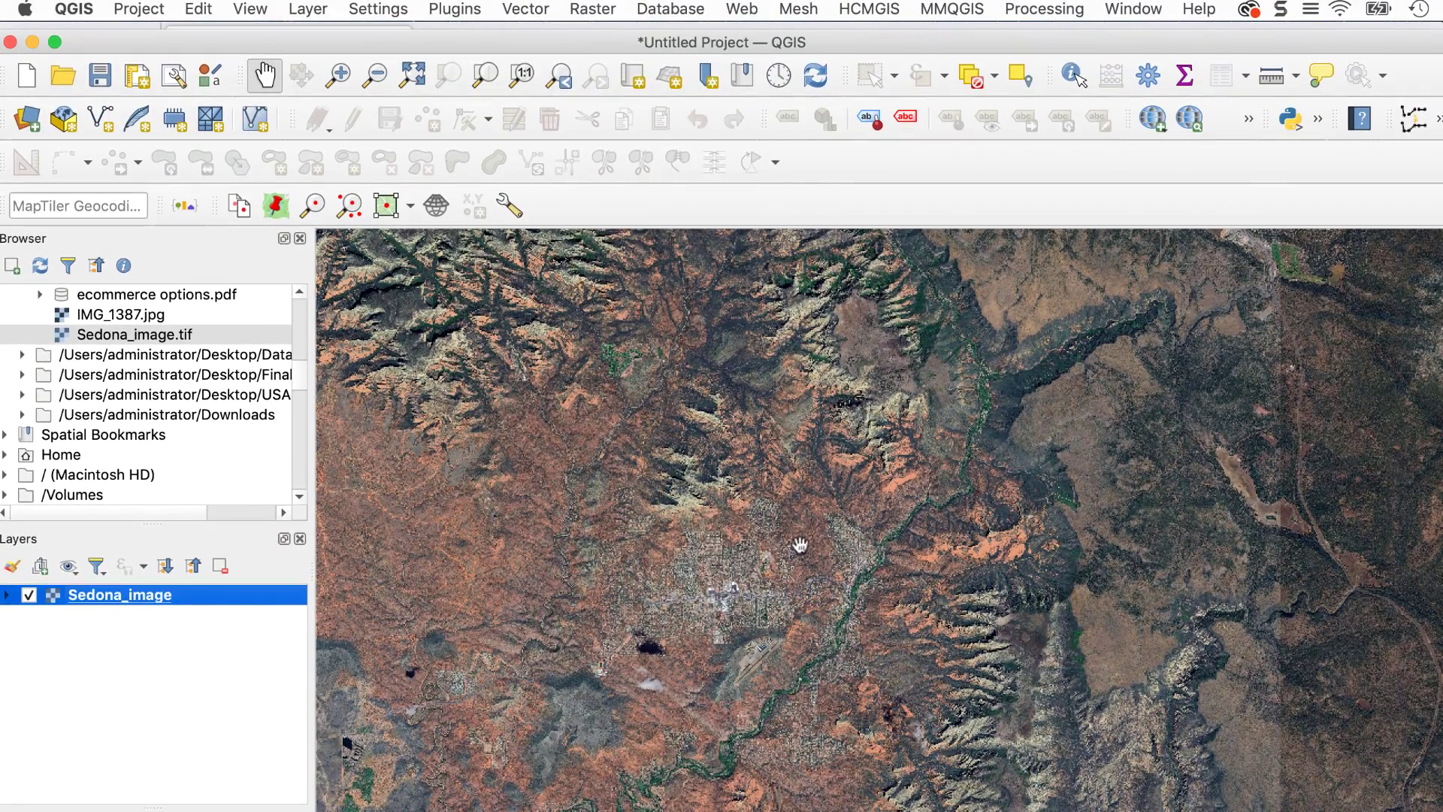
- In the OpenTopography DEM Downloader, choose SRTM 30m with the map canvas extent
{"action": "left_click", "coordinate": [592, 9]}
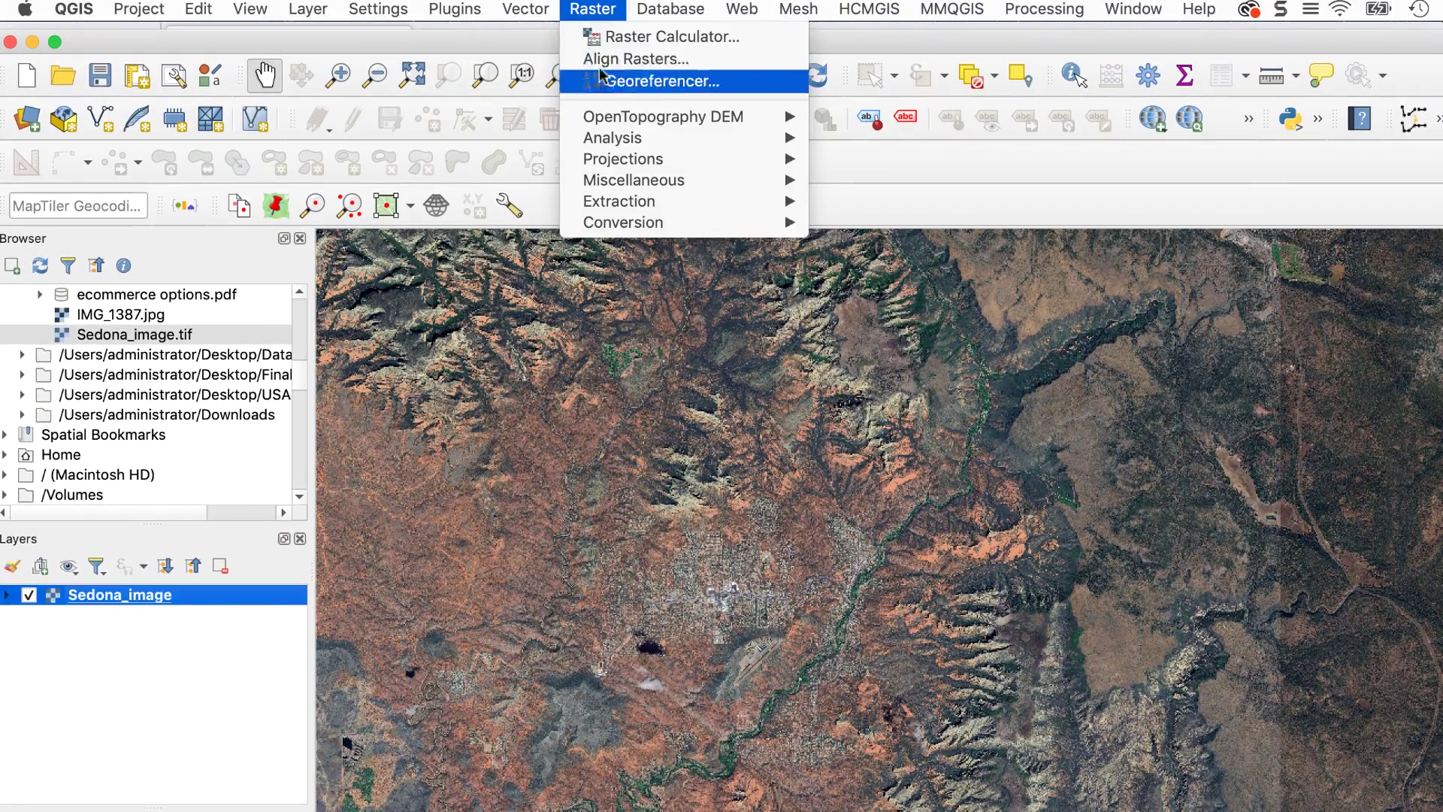
{"action": "mouse_move", "coordinate": [620, 122]}
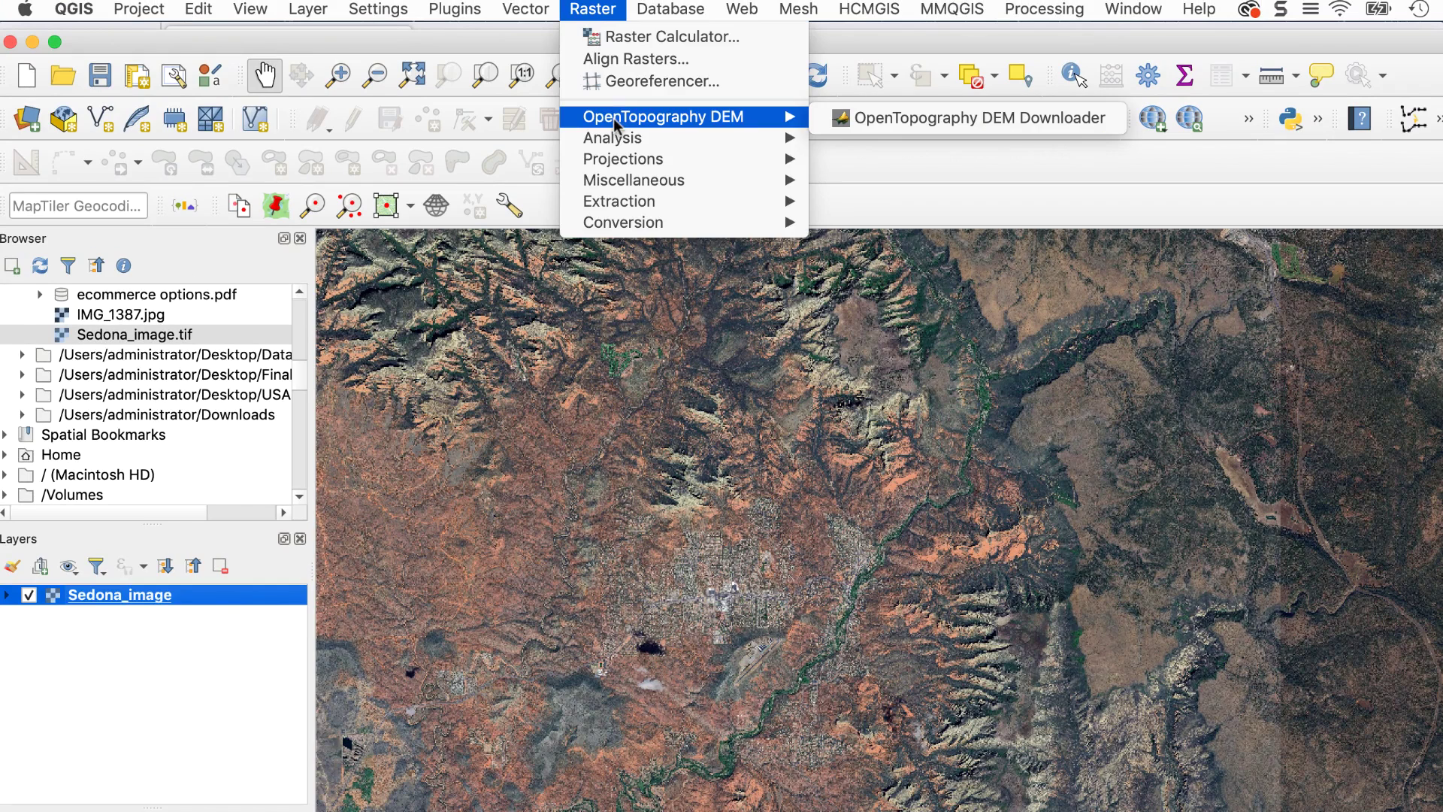
{"action": "left_click", "coordinate": [858, 118]}
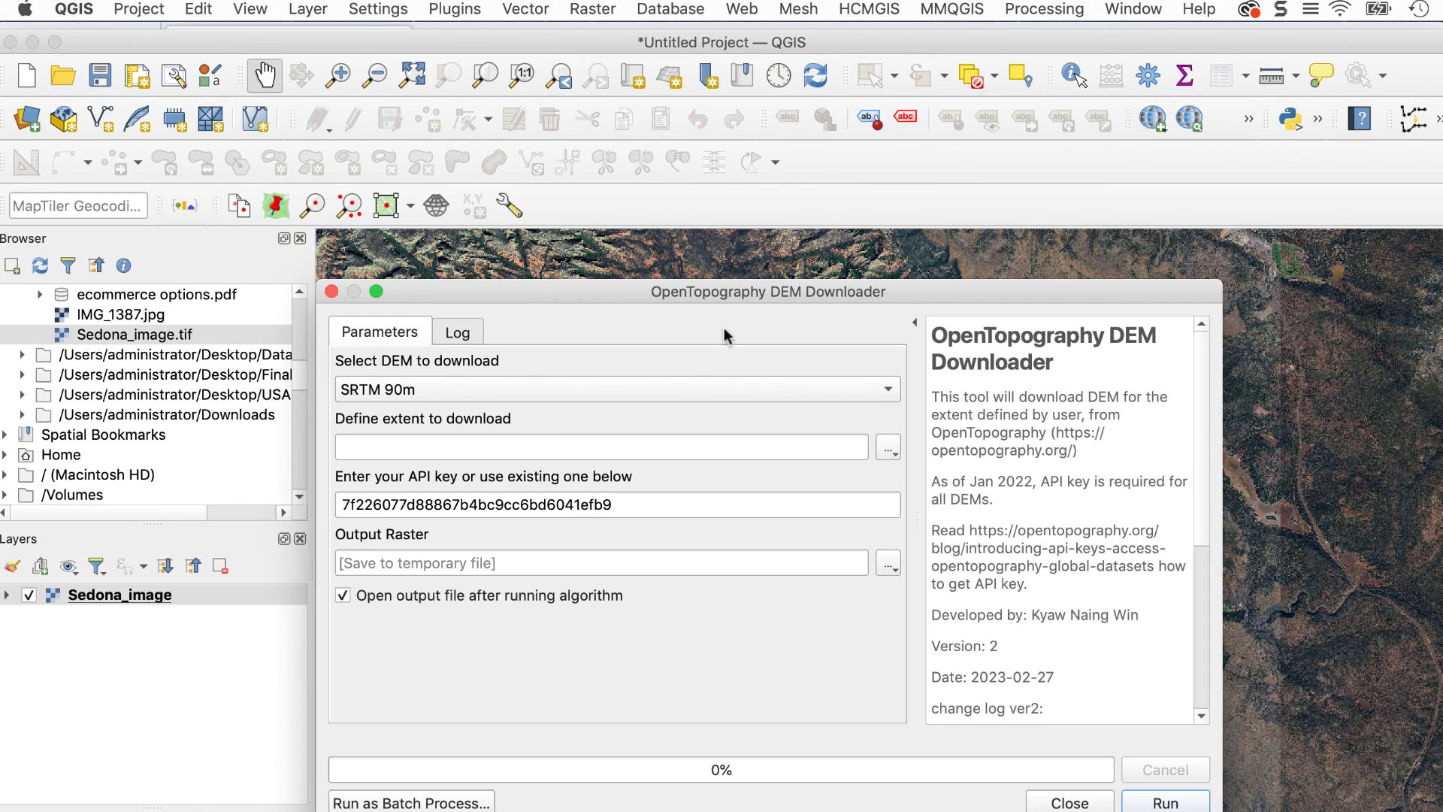
{"action": "left_click", "coordinate": [599, 391]}
{"action": "left_click", "coordinate": [599, 417]}
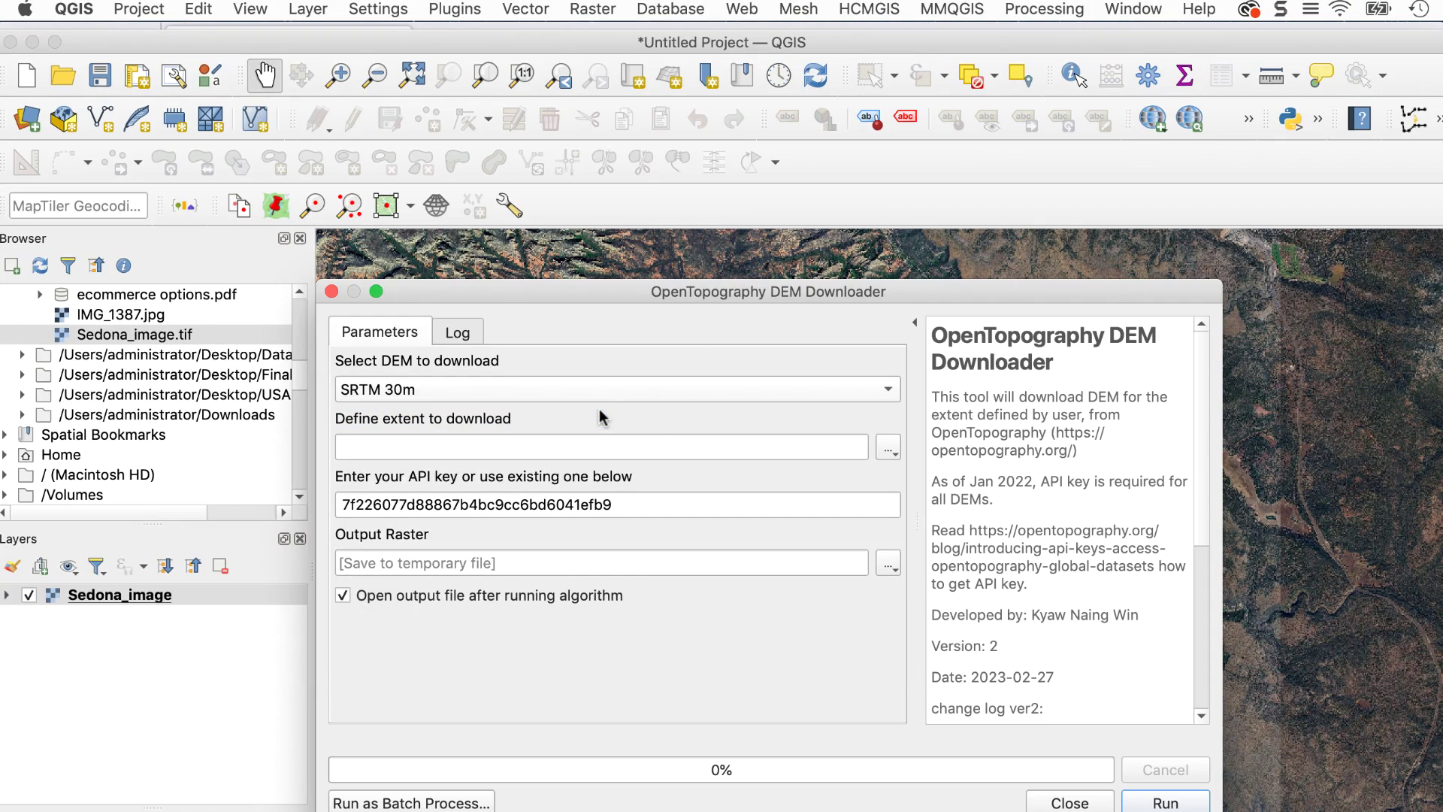
{"action": "left_click", "coordinate": [890, 454]}
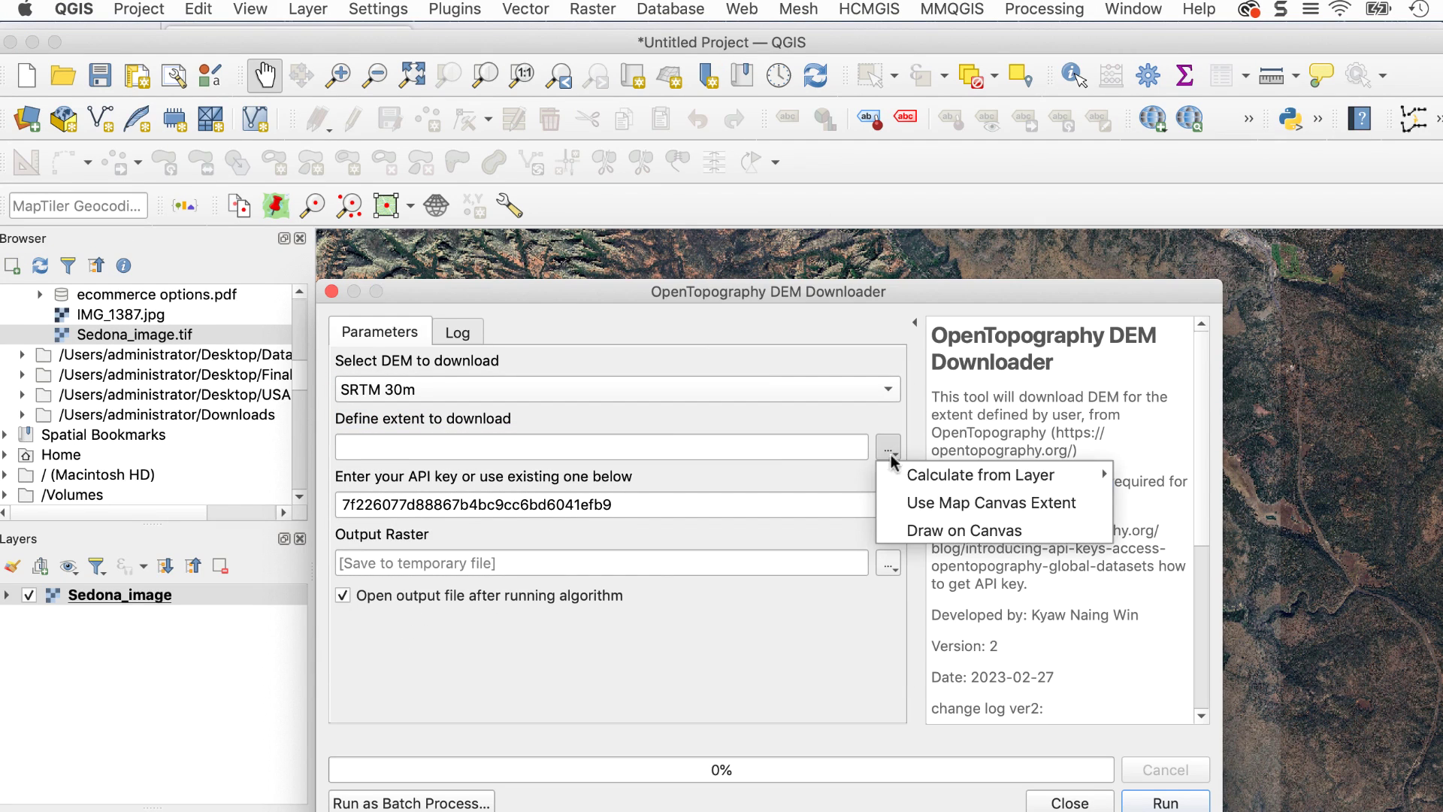
{"action": "left_click", "coordinate": [907, 504]}
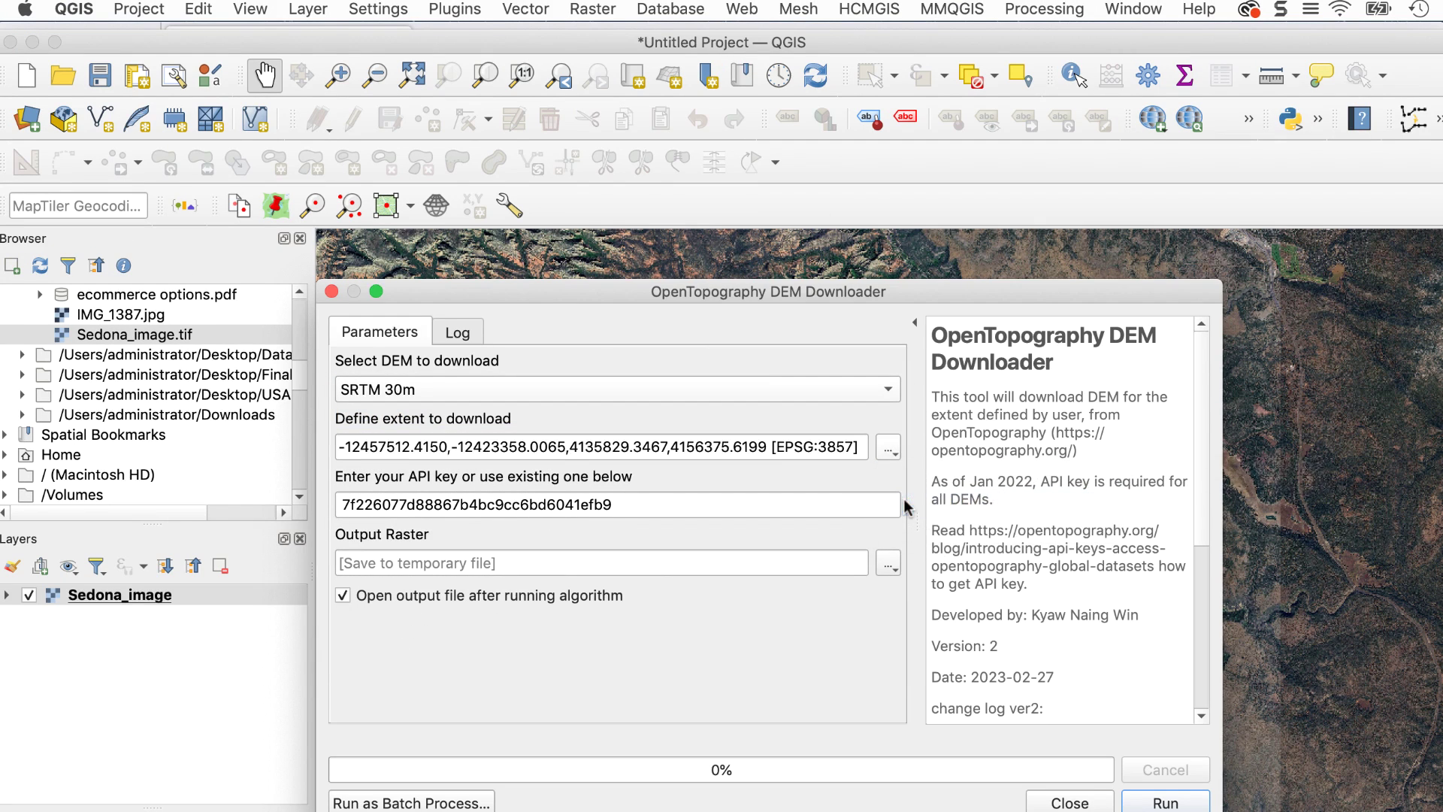
- Save the DEM to Desktop as sedona_DEM.tif, run the download and close
{"action": "left_click", "coordinate": [888, 564]}
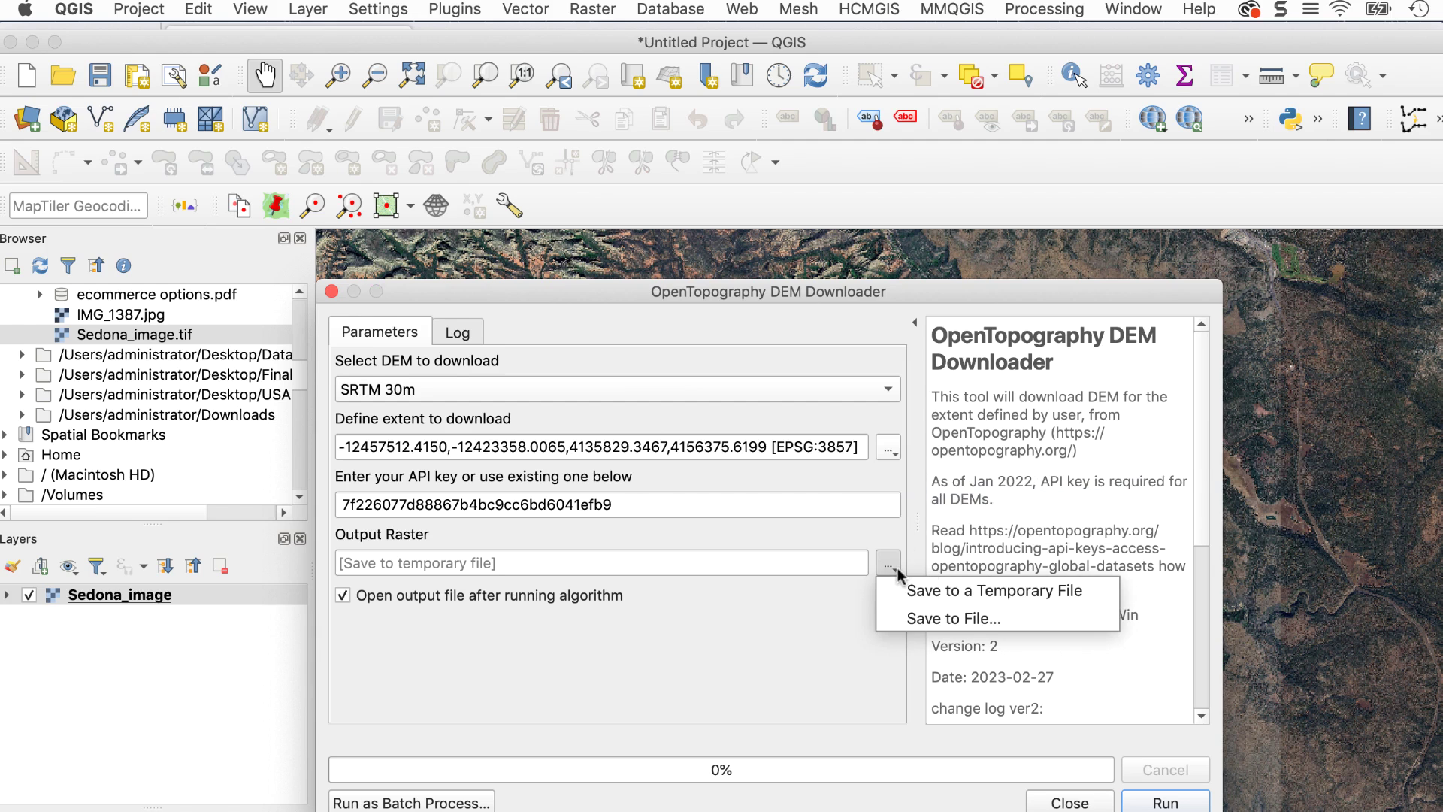
{"action": "left_click", "coordinate": [907, 616]}
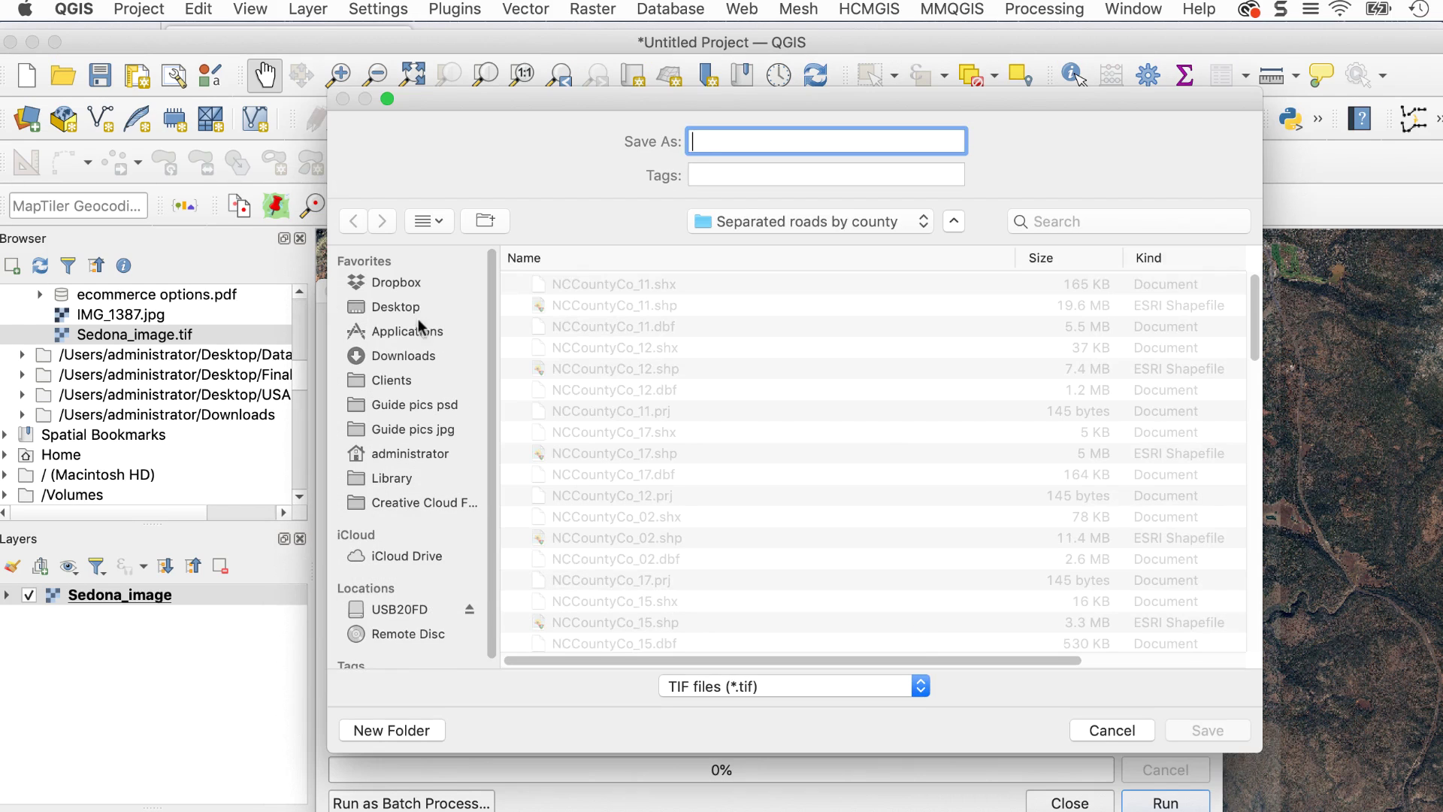
{"action": "left_click", "coordinate": [410, 308]}
{"action": "type", "text": "sedona_DEM"}
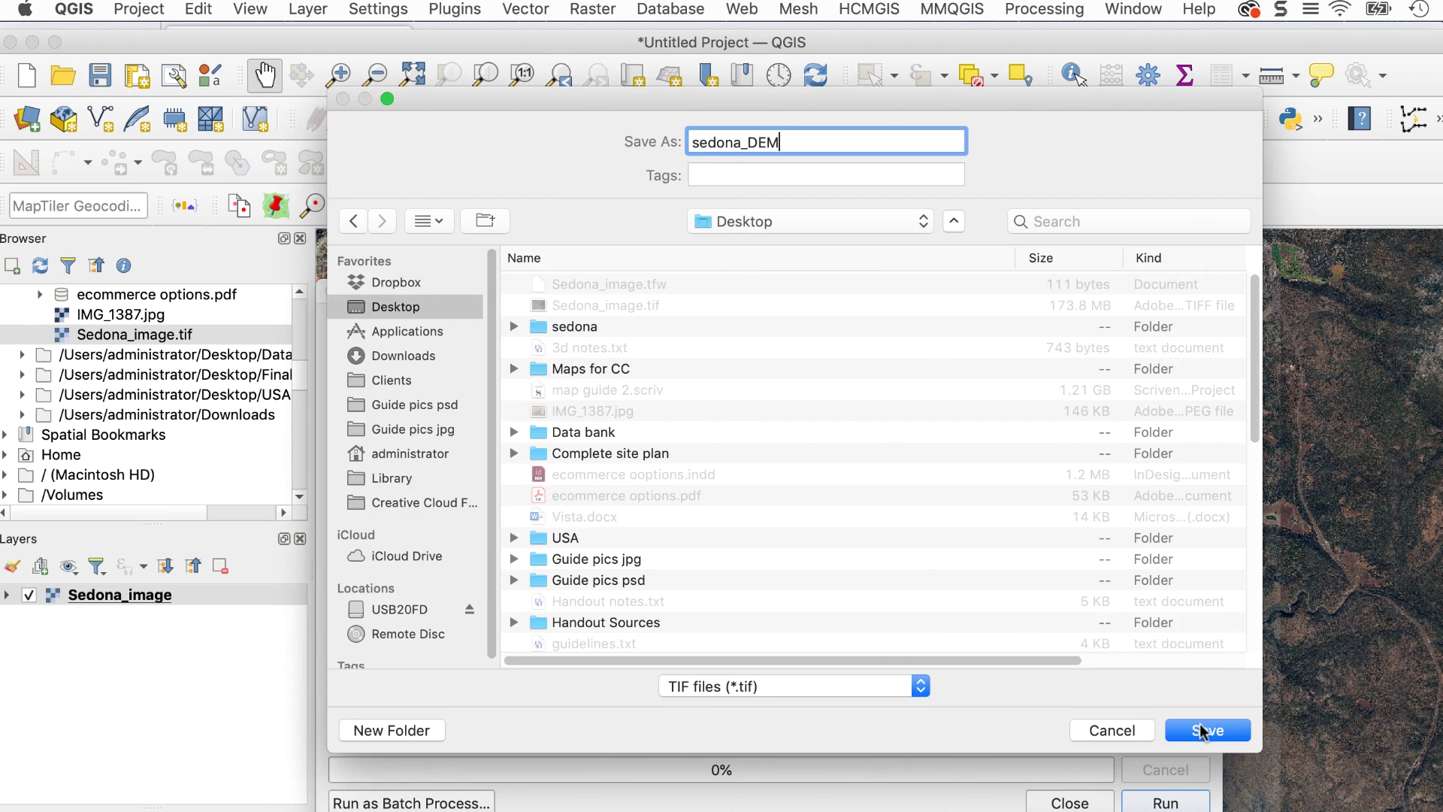
{"action": "left_click", "coordinate": [1203, 731]}
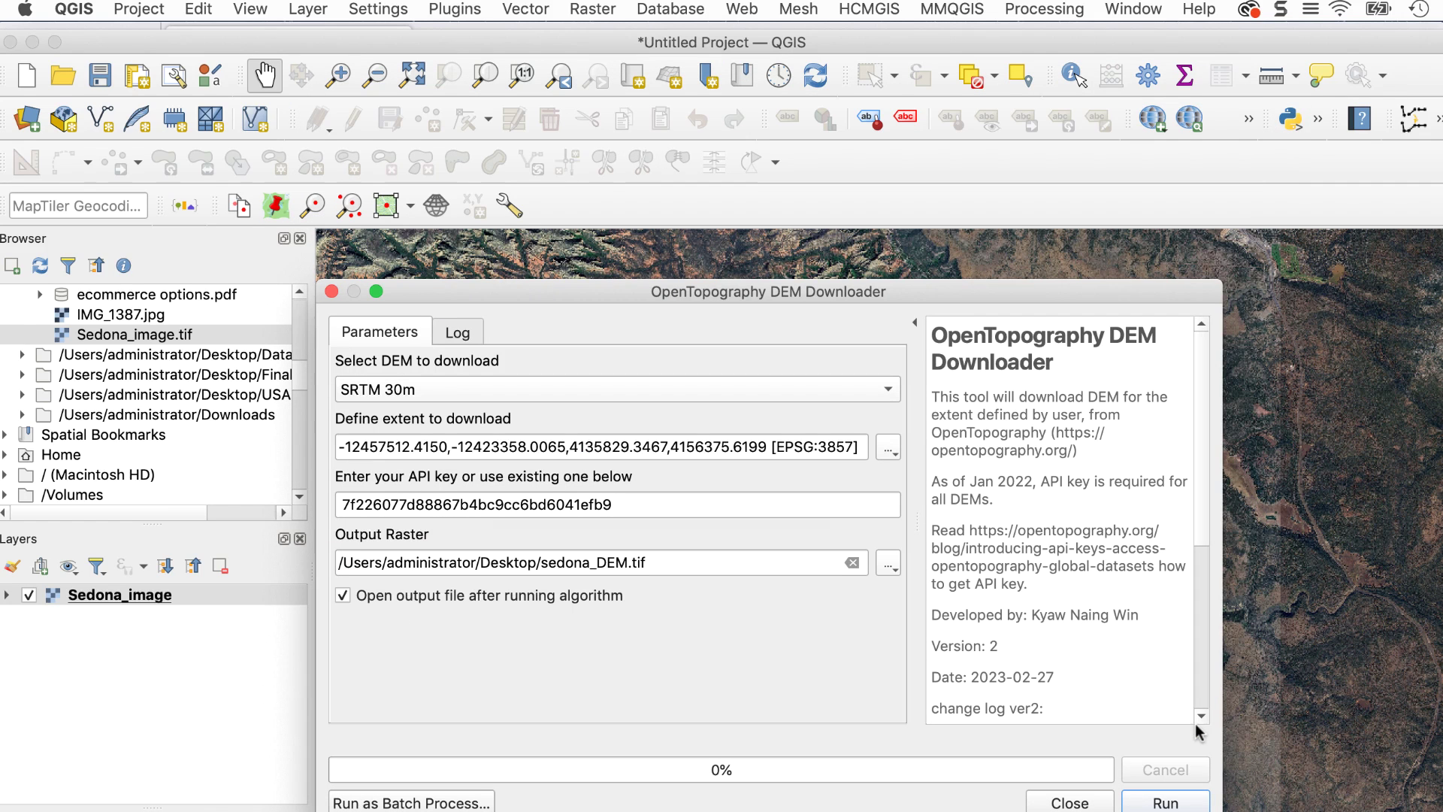
{"action": "left_click", "coordinate": [1154, 804]}
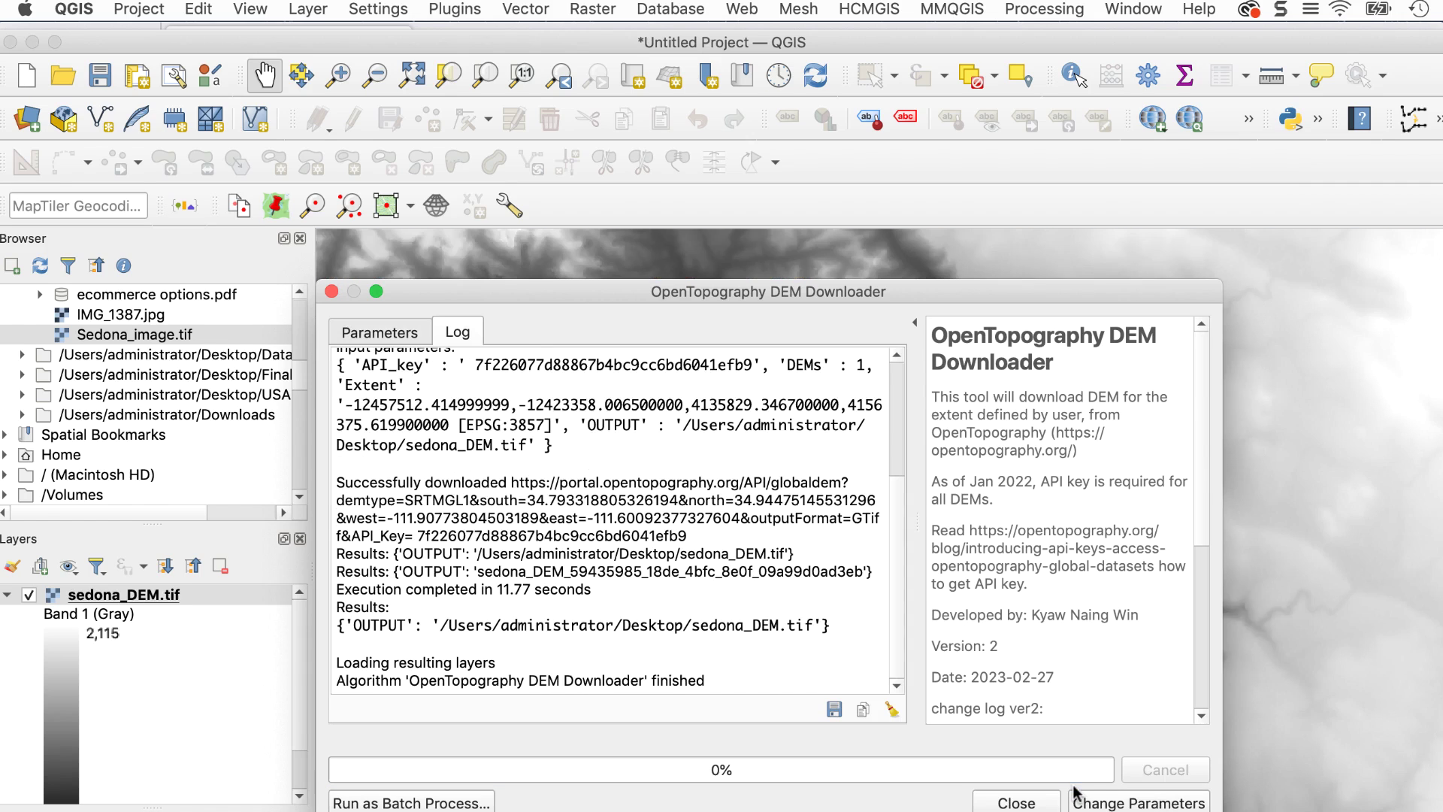
{"action": "left_click", "coordinate": [1016, 802]}
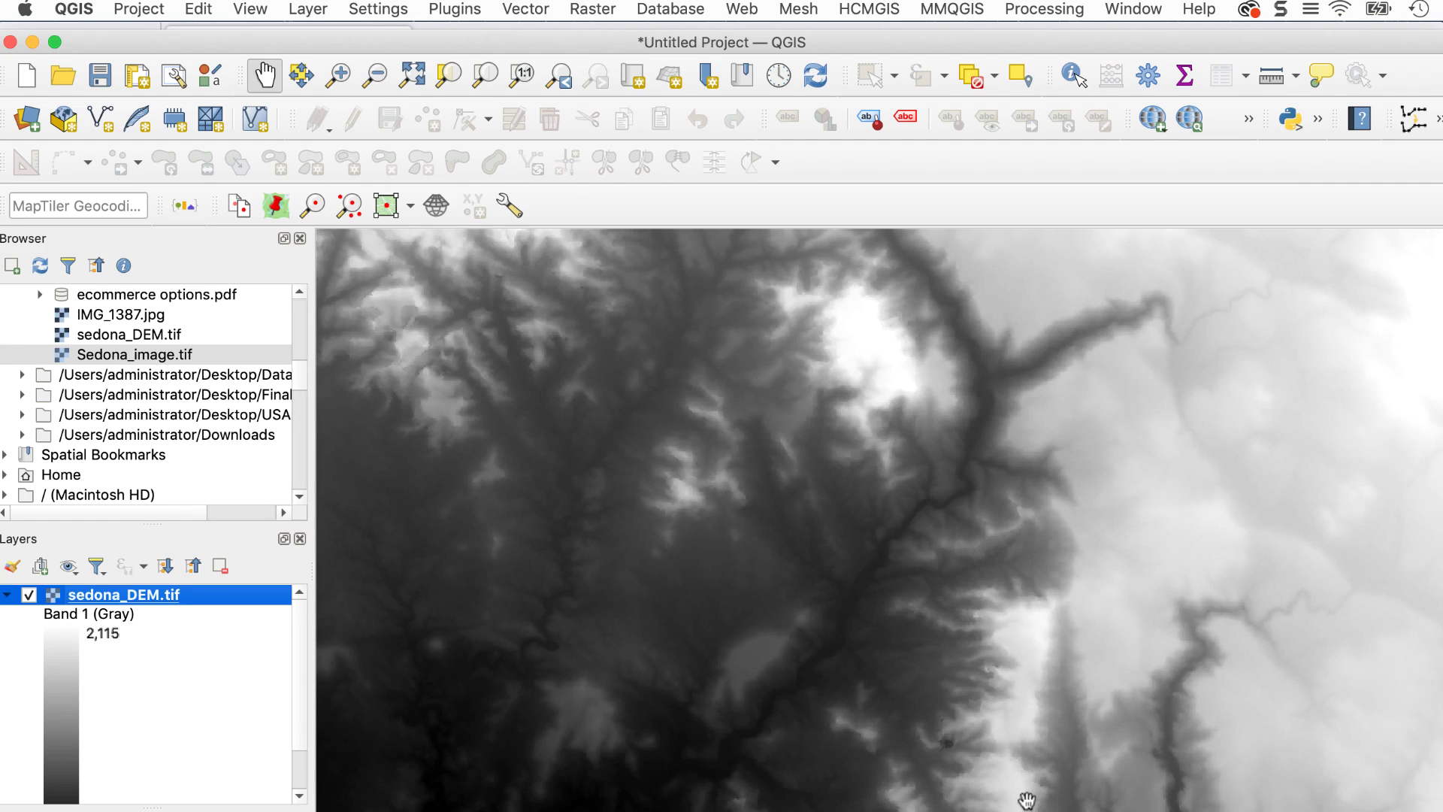
- Filter CRS list for 'arizona' and set the project to NAD83(2011) / Arizona Central
{"action": "left_click", "coordinate": [7, 594]}
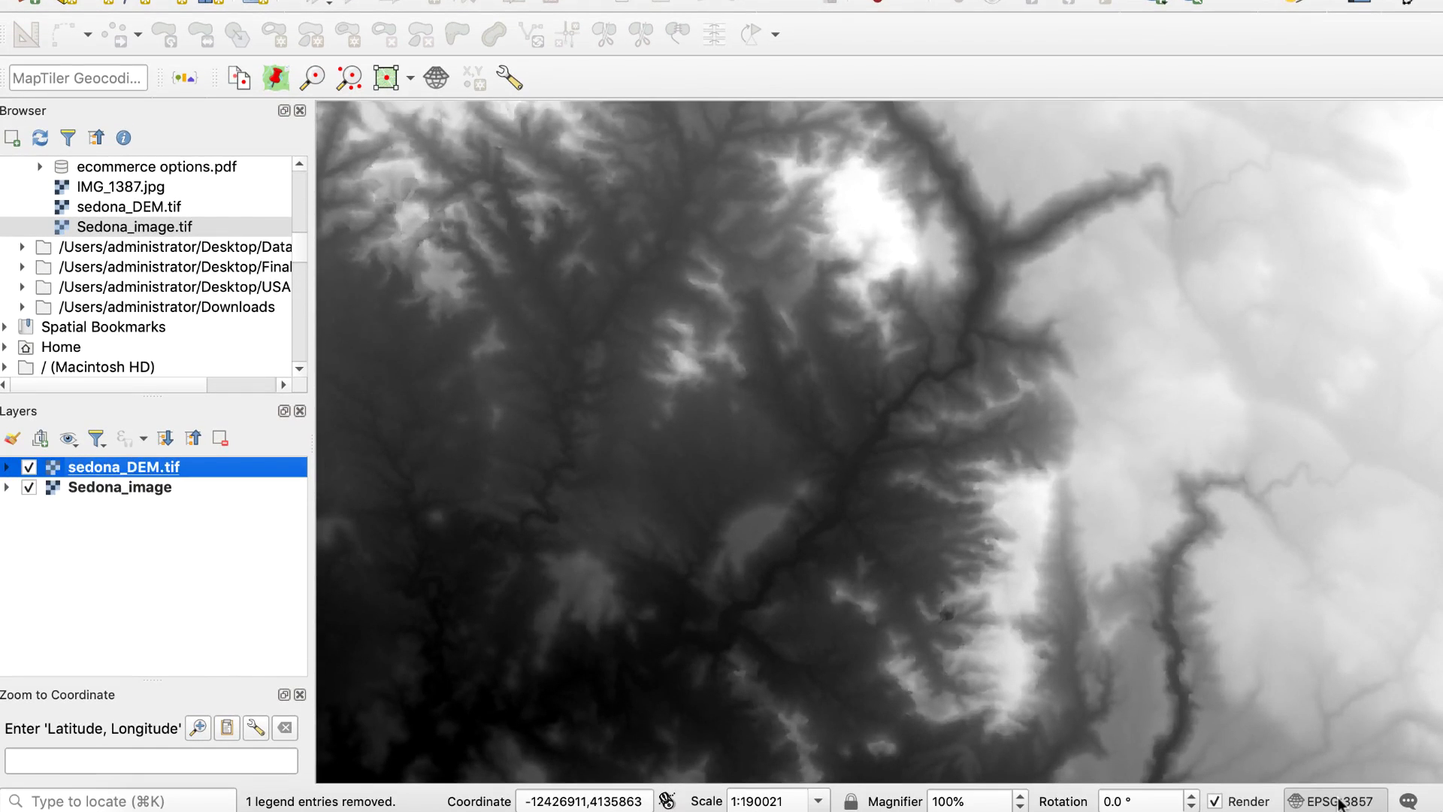
{"action": "left_click", "coordinate": [1338, 801]}
{"action": "left_click", "coordinate": [703, 67]}
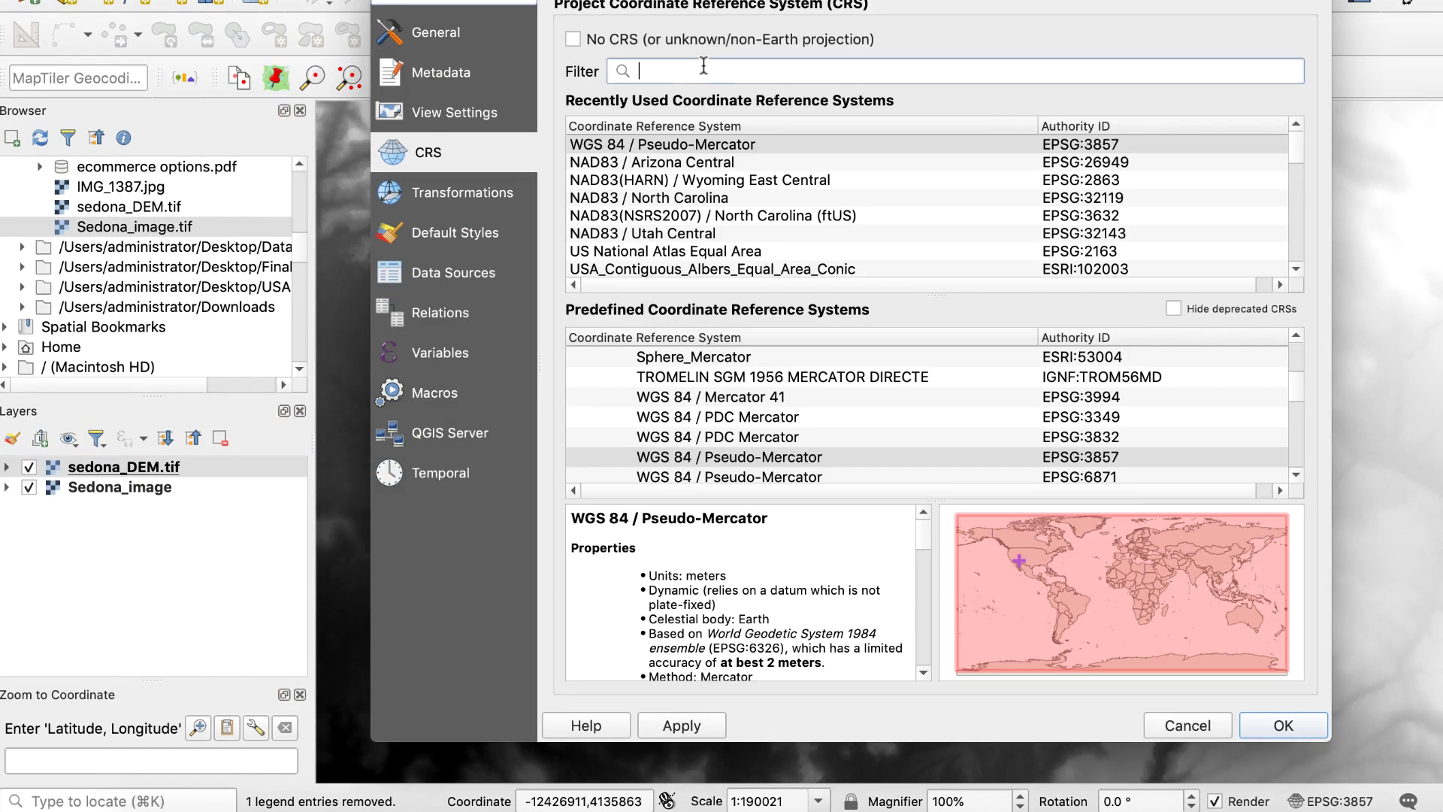
{"action": "type", "text": "arizona"}
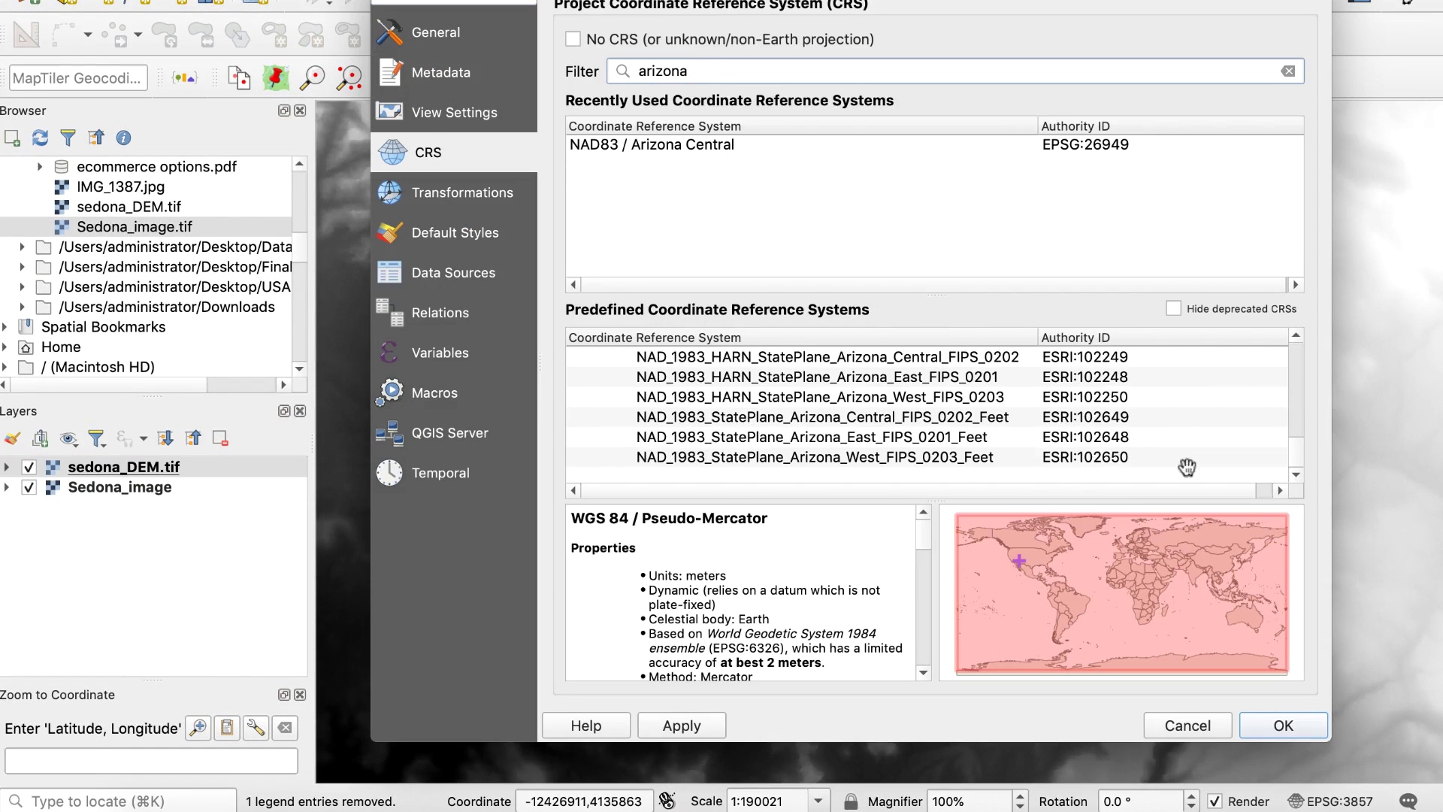
{"action": "left_click_drag", "start_coordinate": [1305, 461], "coordinate": [1298, 389]}
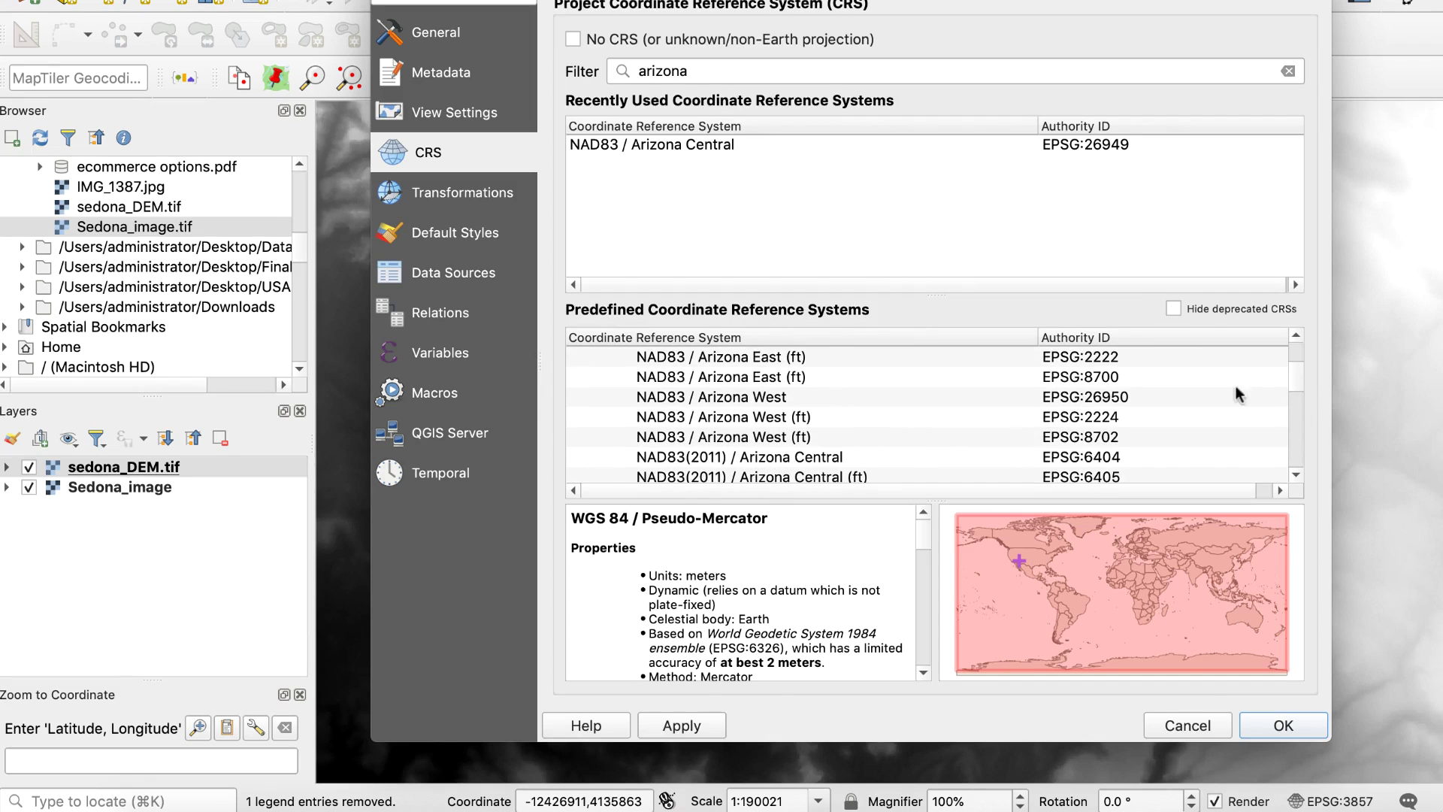
{"action": "left_click", "coordinate": [827, 461]}
{"action": "left_click", "coordinate": [1283, 726]}
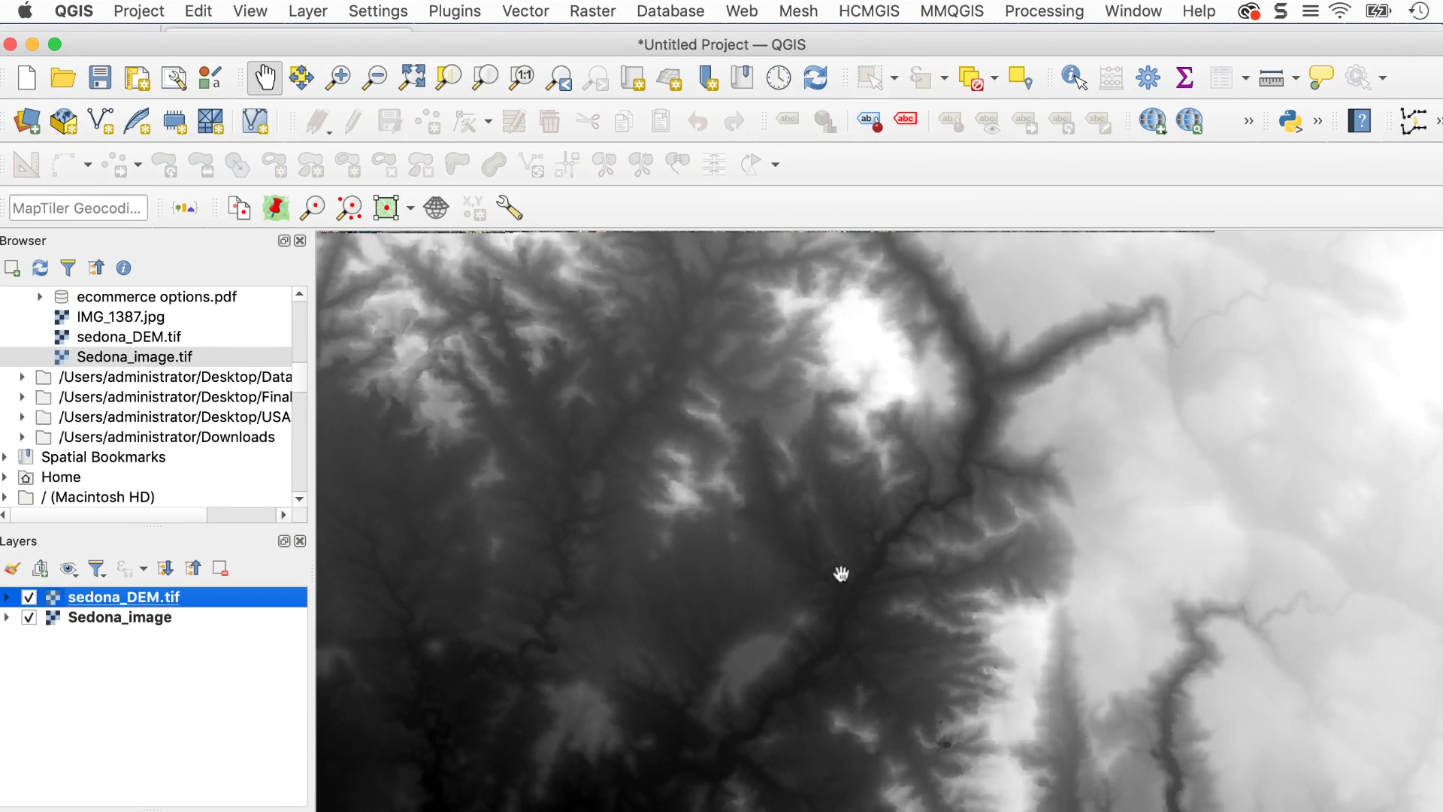
- Run Raster > Analysis > Hillshade on sedona_DEM.tif with Z factor .00004
{"action": "left_click", "coordinate": [593, 10]}
{"action": "mouse_move", "coordinate": [622, 126]}
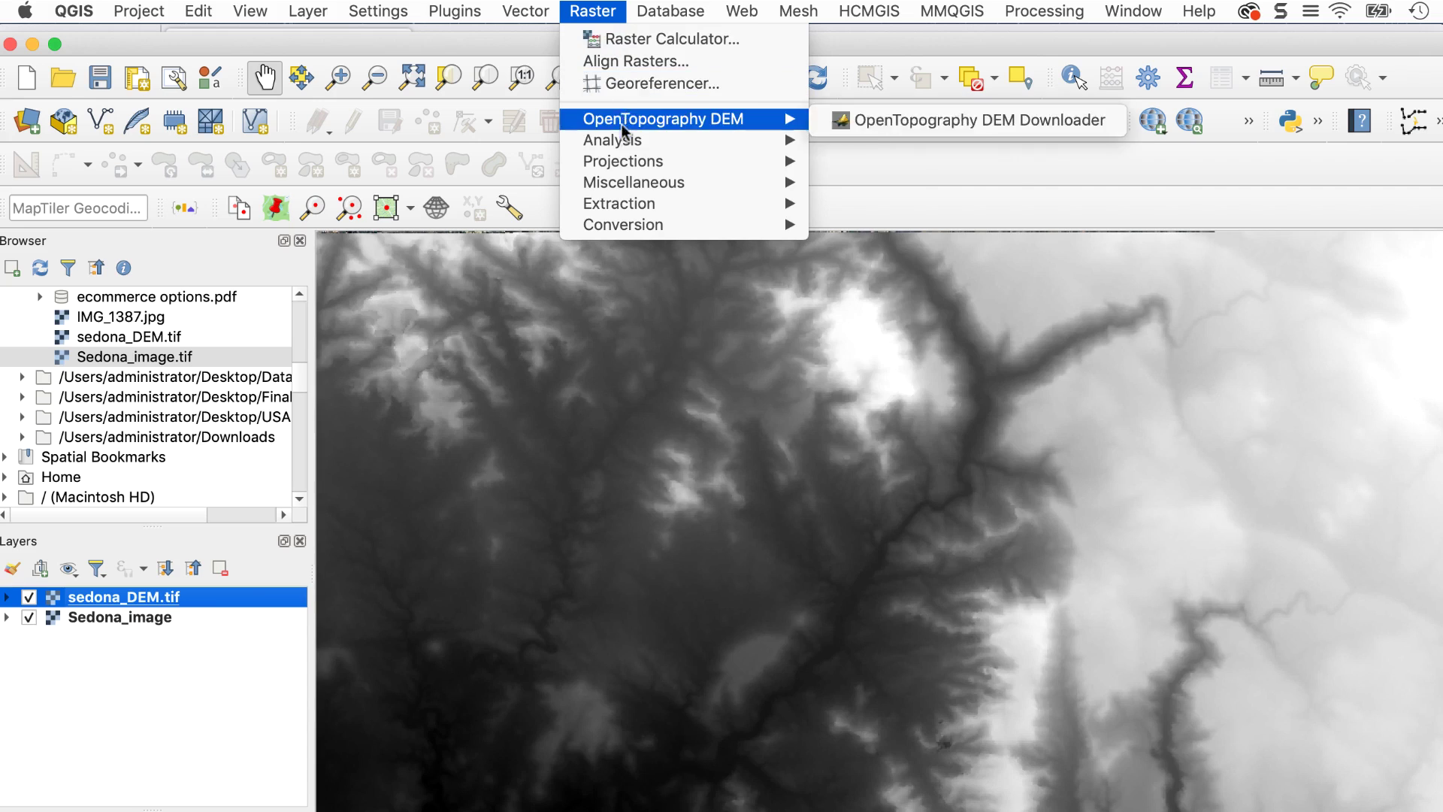
{"action": "left_click", "coordinate": [1011, 280]}
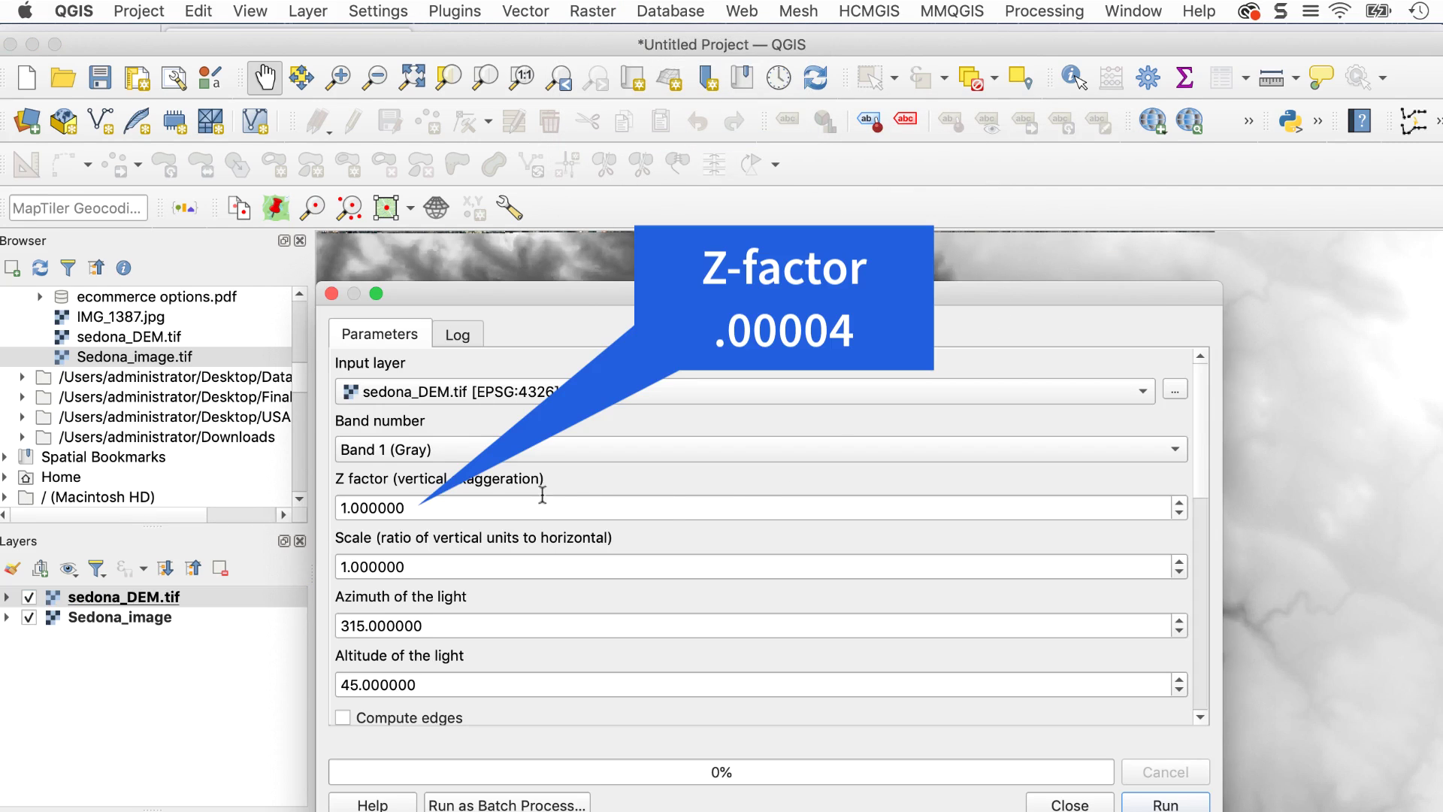
{"action": "left_click_drag", "start_coordinate": [432, 509], "coordinate": [268, 512]}
{"action": "key", "text": "BackSpace"}
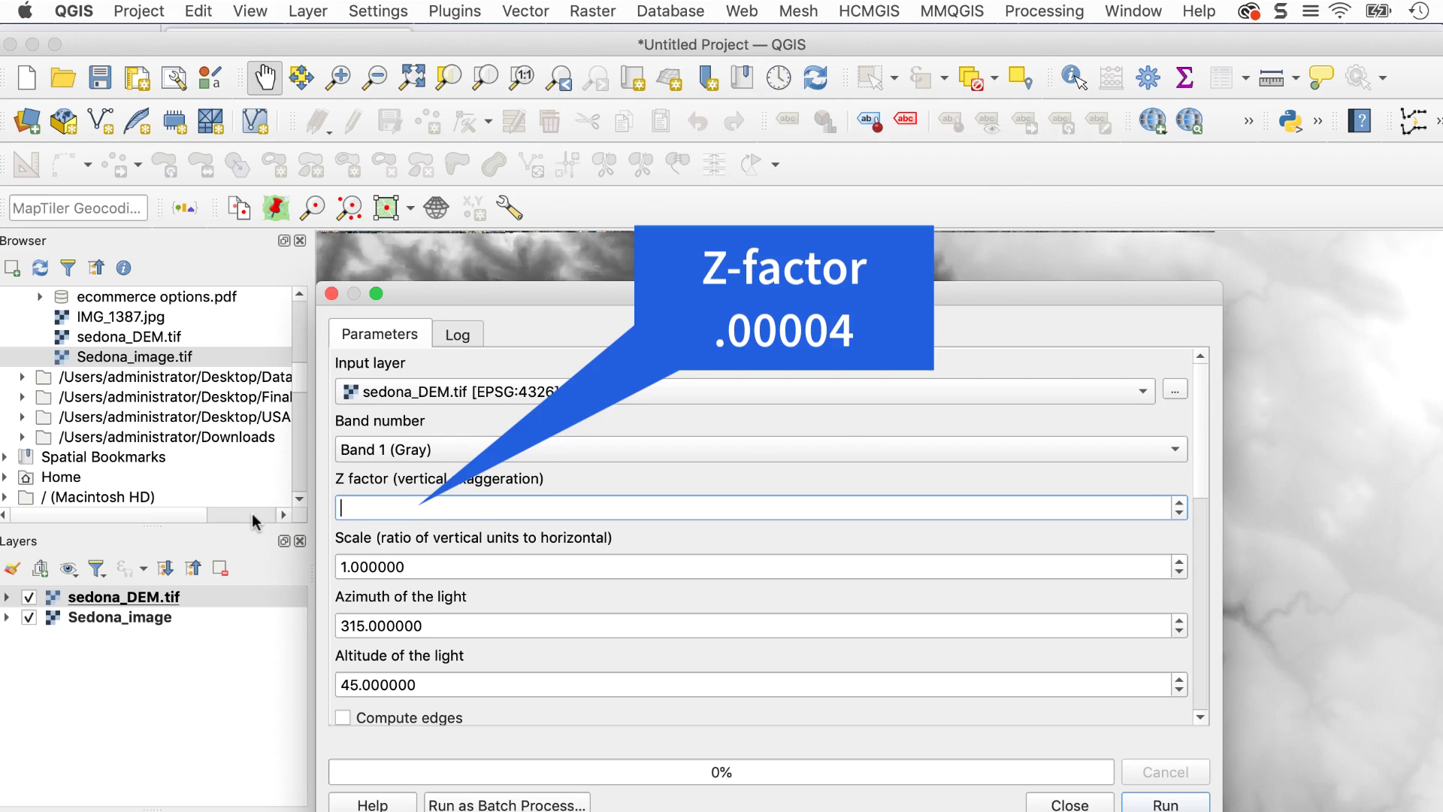
{"action": "type", "text": ".00004"}
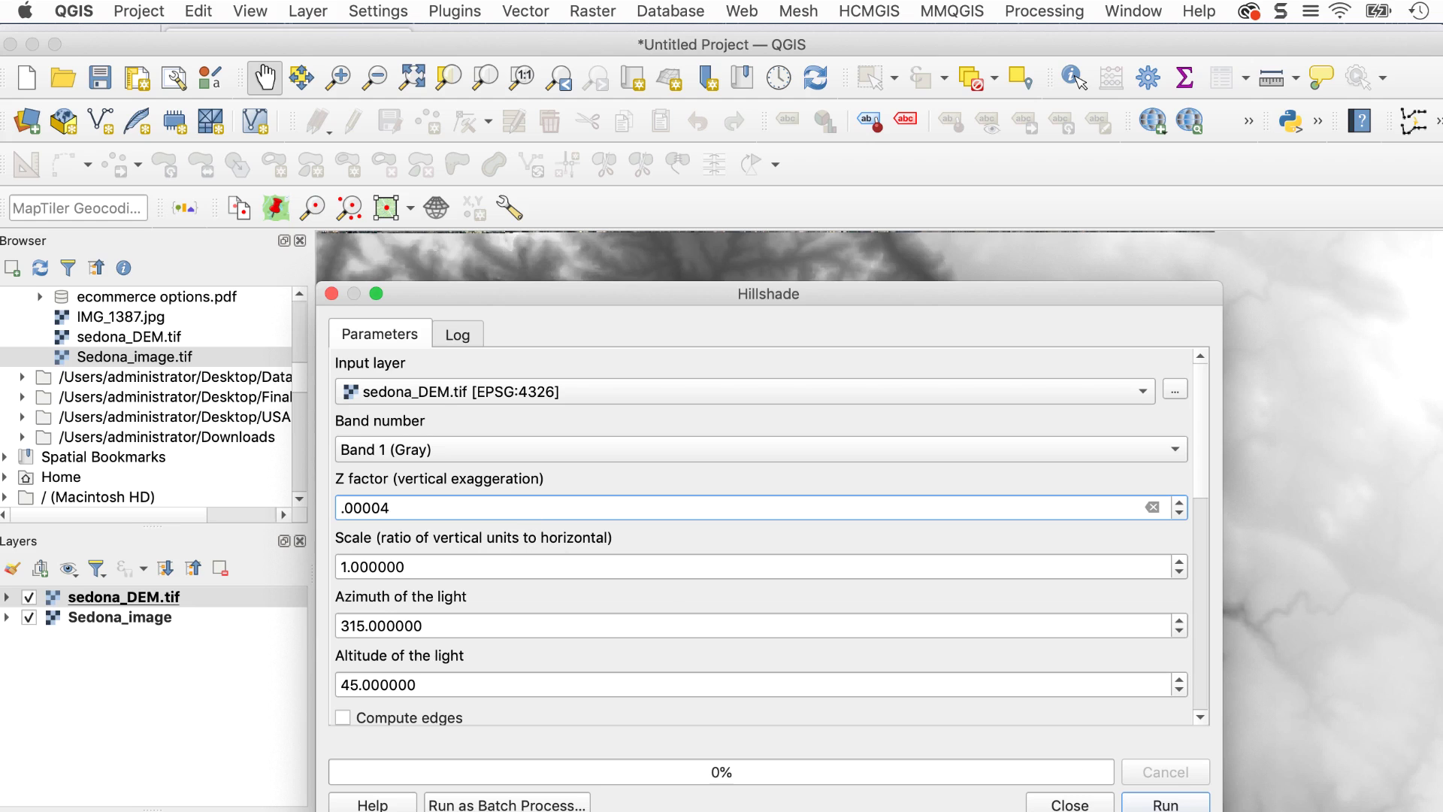
{"action": "left_click", "coordinate": [1167, 804]}
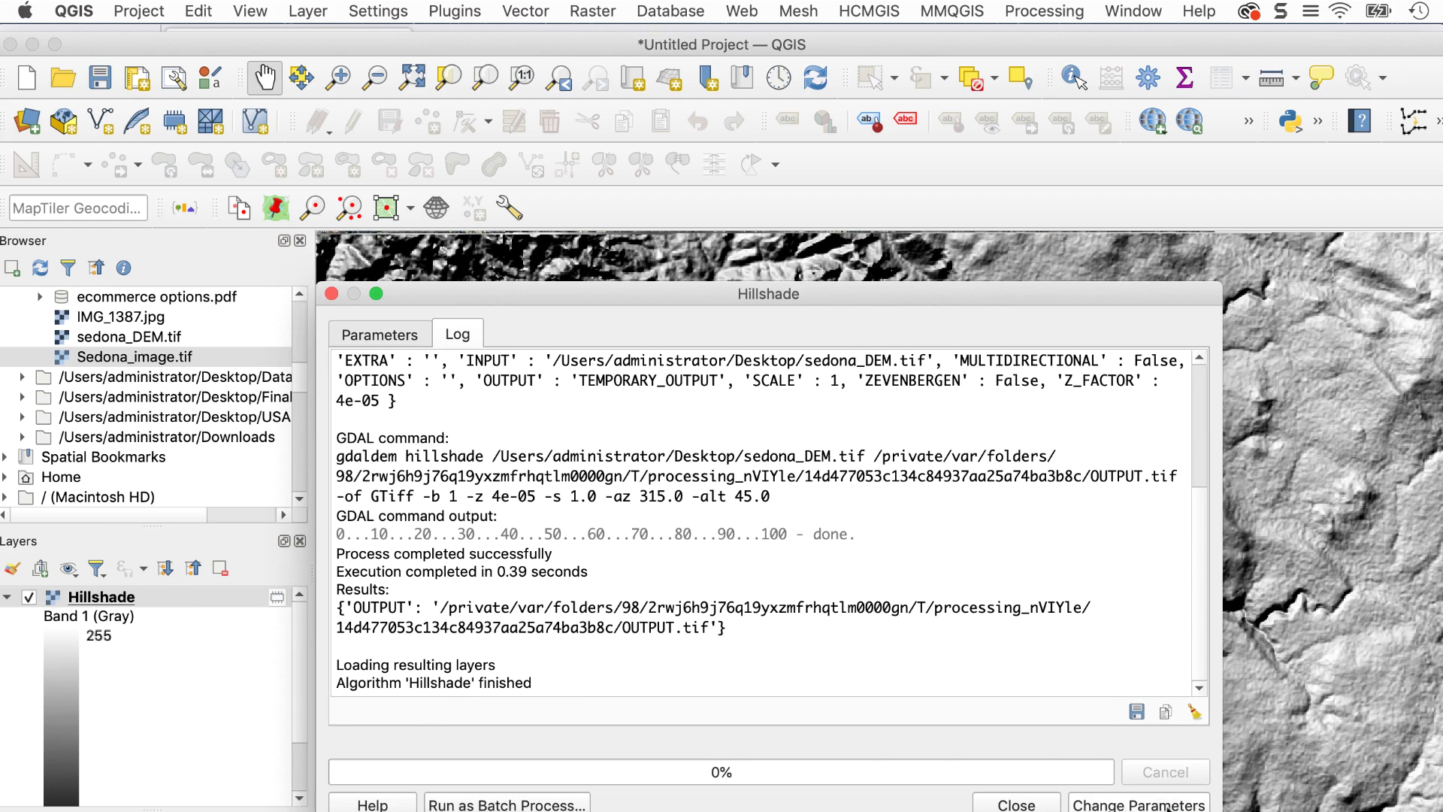
{"action": "left_click", "coordinate": [1013, 804]}
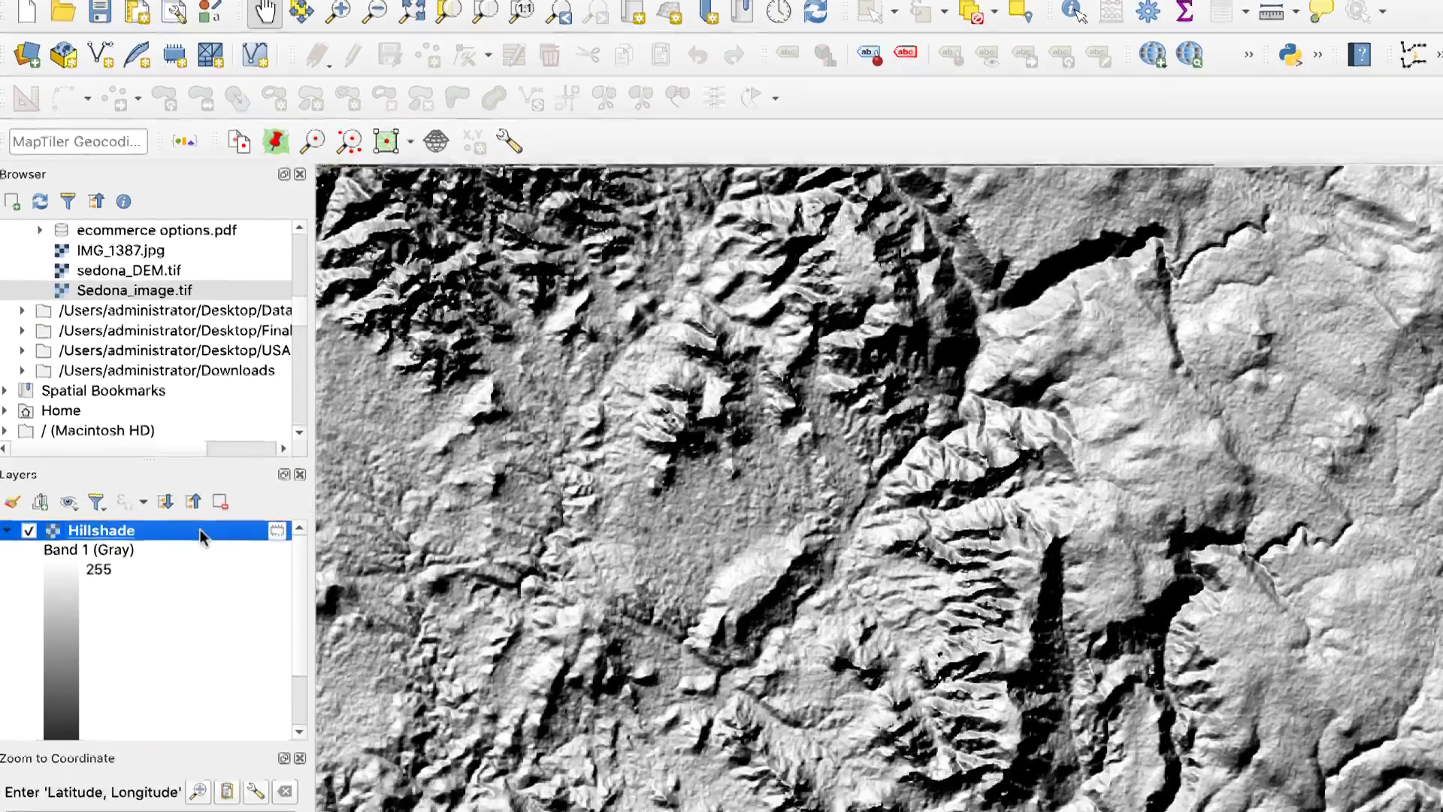
- Style the Hillshade with brightness 85, gamma 2, contrast -25, Bilinear resampling in and out
{"action": "double_click", "coordinate": [200, 594]}
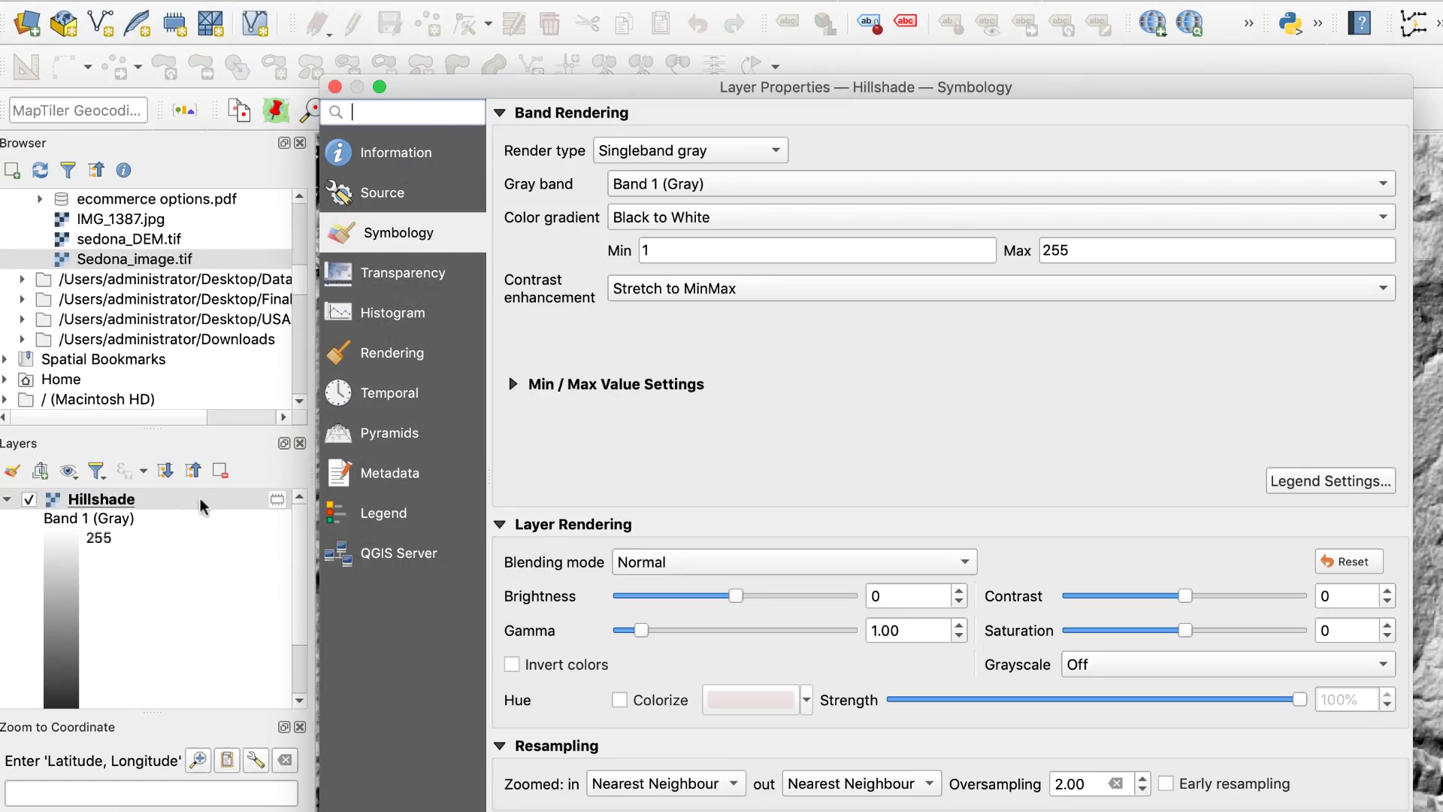
{"action": "double_click", "coordinate": [876, 595]}
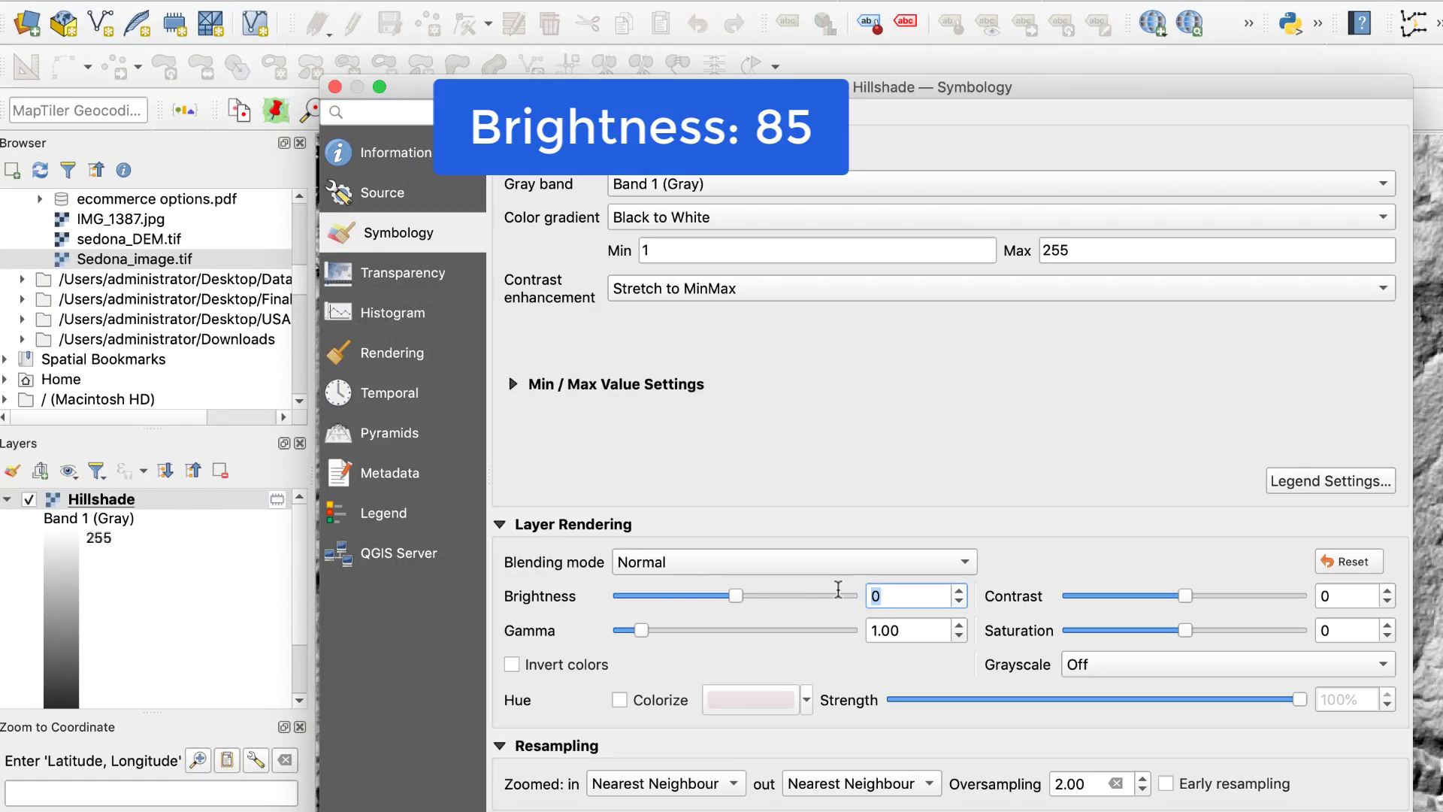
{"action": "type", "text": "85"}
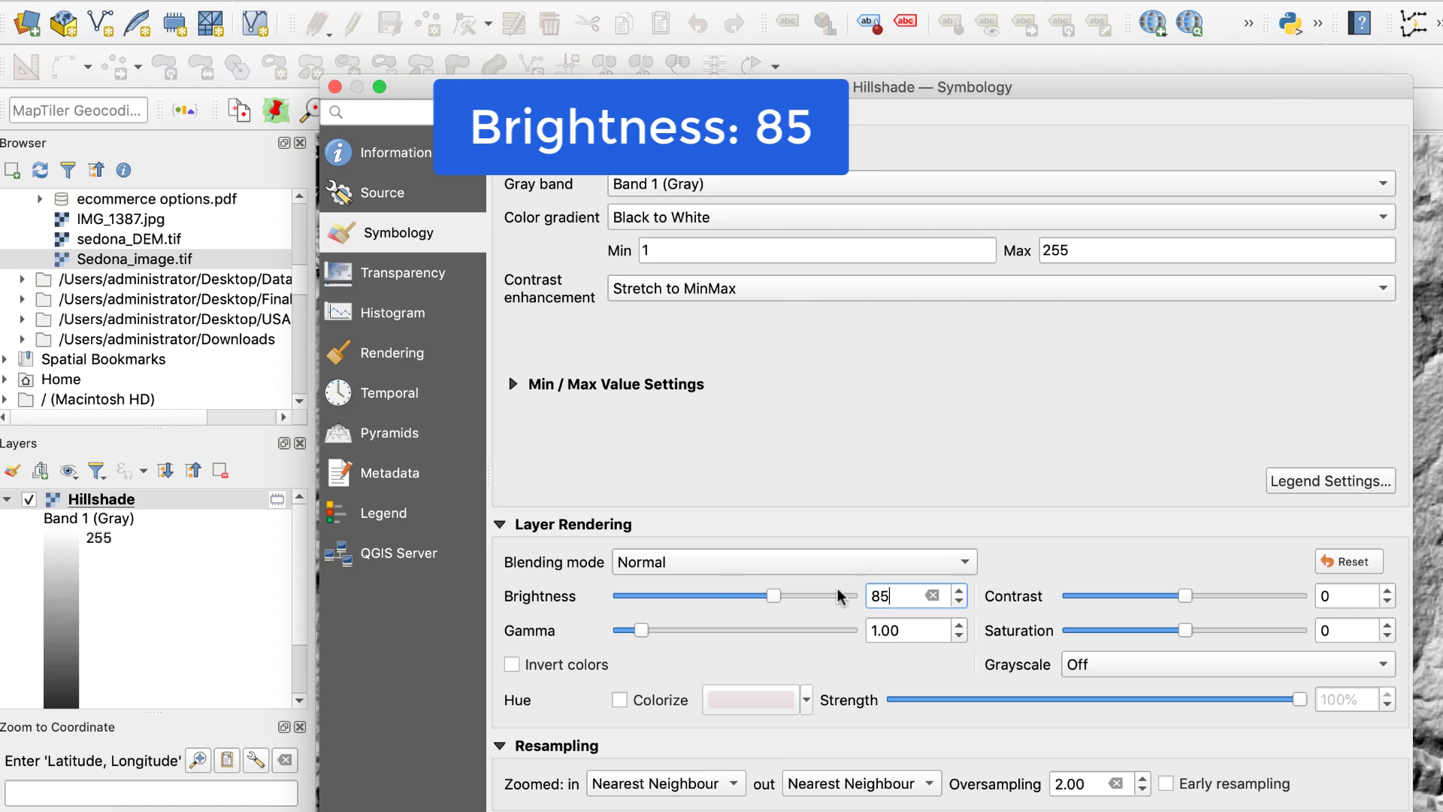
{"action": "key", "text": "Tab"}
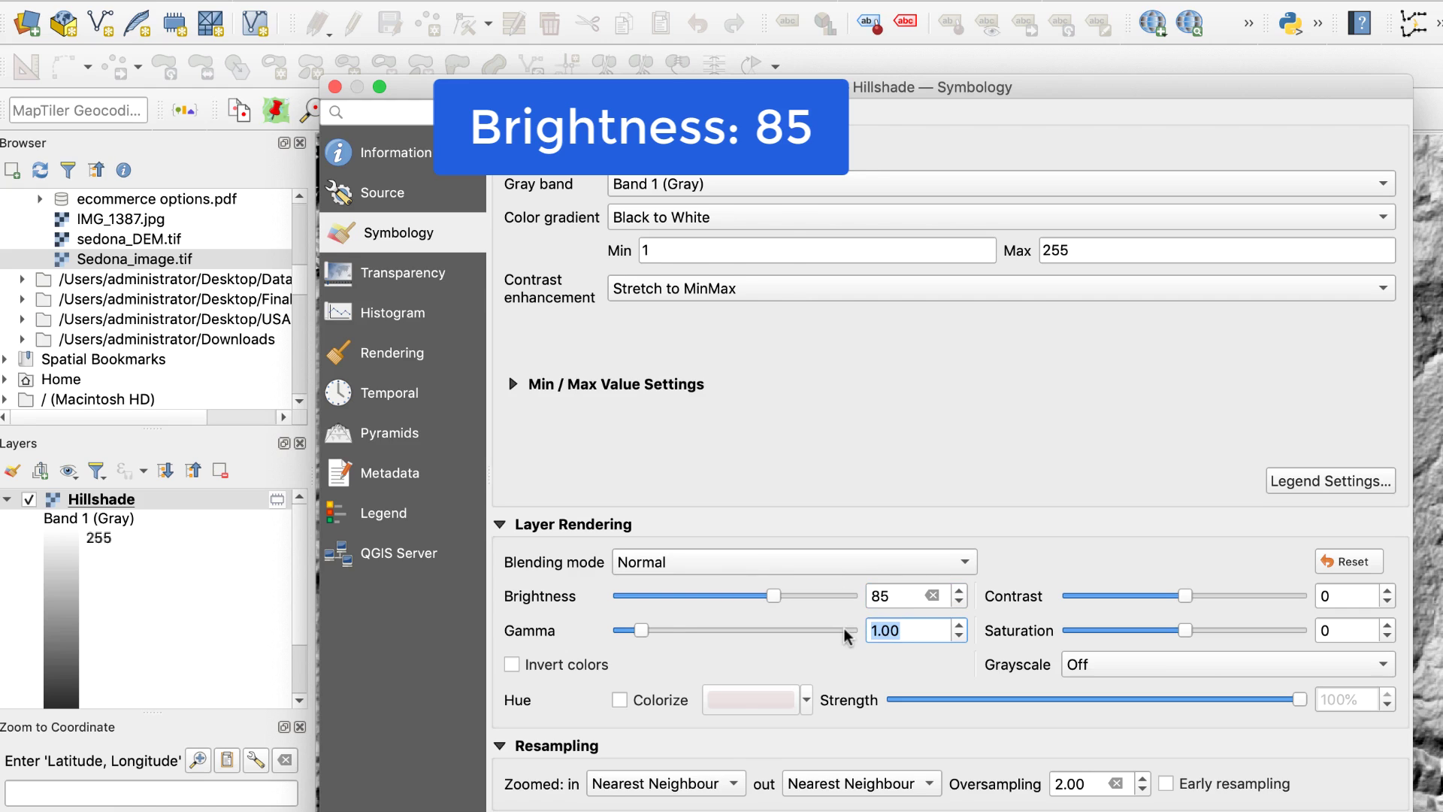
{"action": "type", "text": "2"}
{"action": "double_click", "coordinate": [1306, 598]}
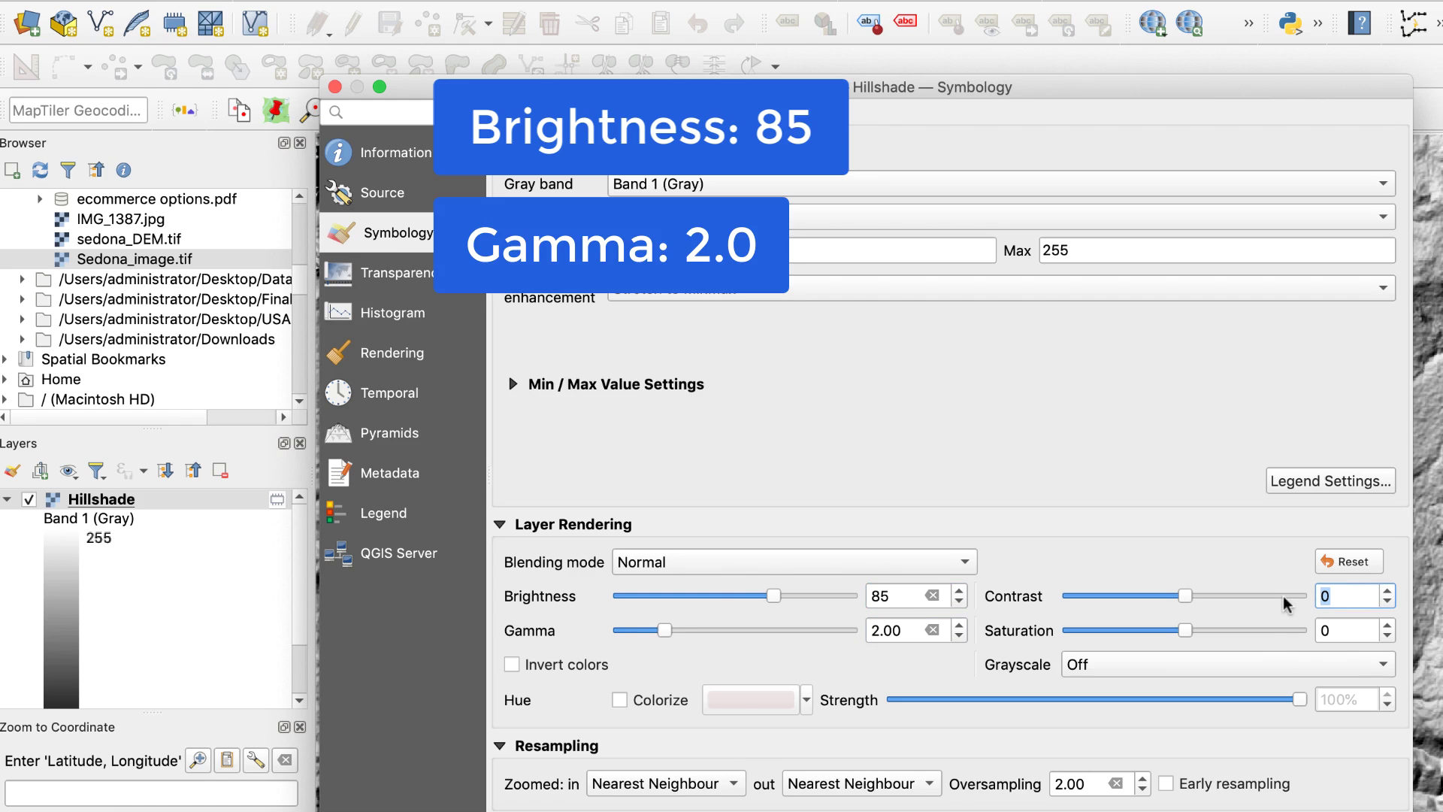
{"action": "type", "text": "-25"}
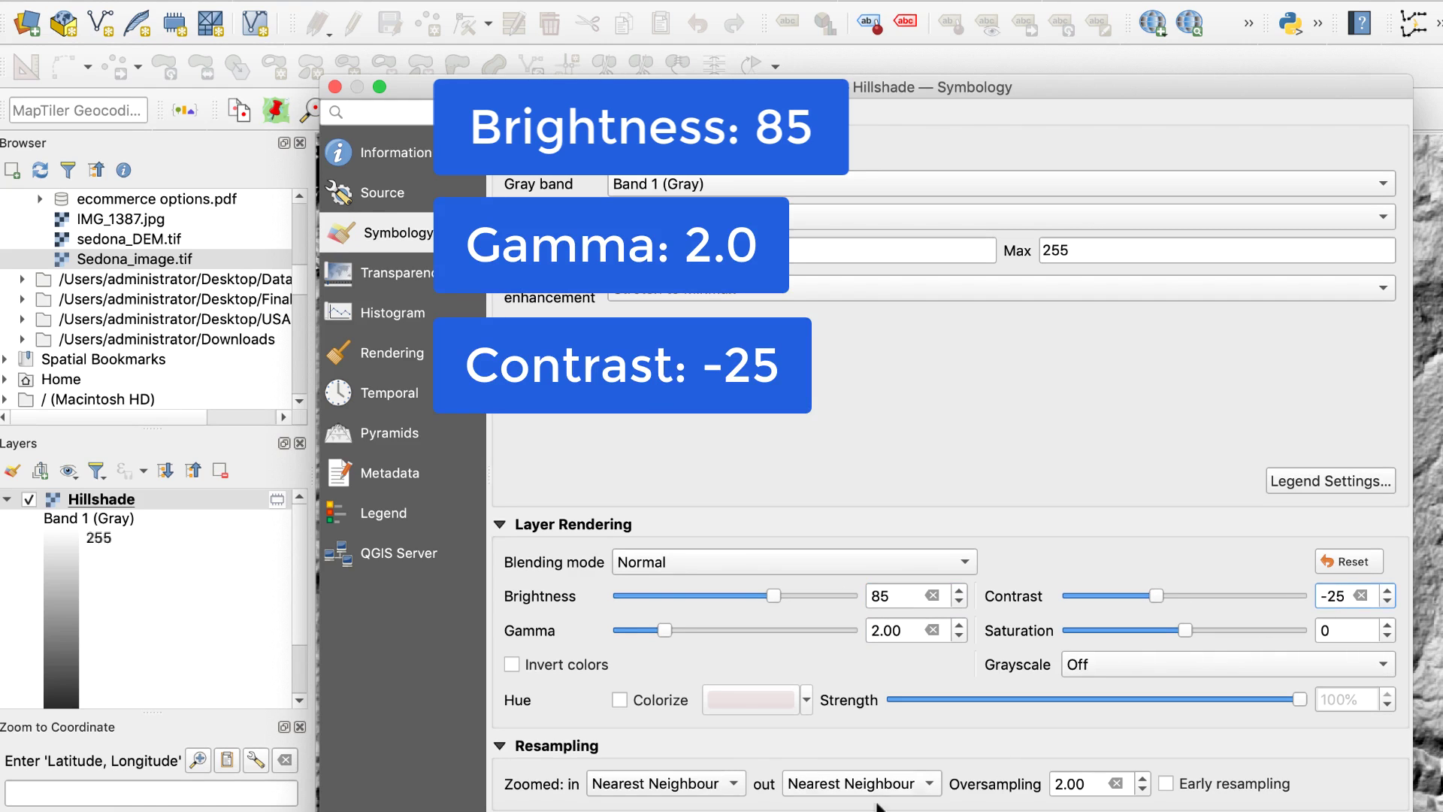
{"action": "left_click", "coordinate": [679, 794]}
{"action": "left_click", "coordinate": [676, 806]}
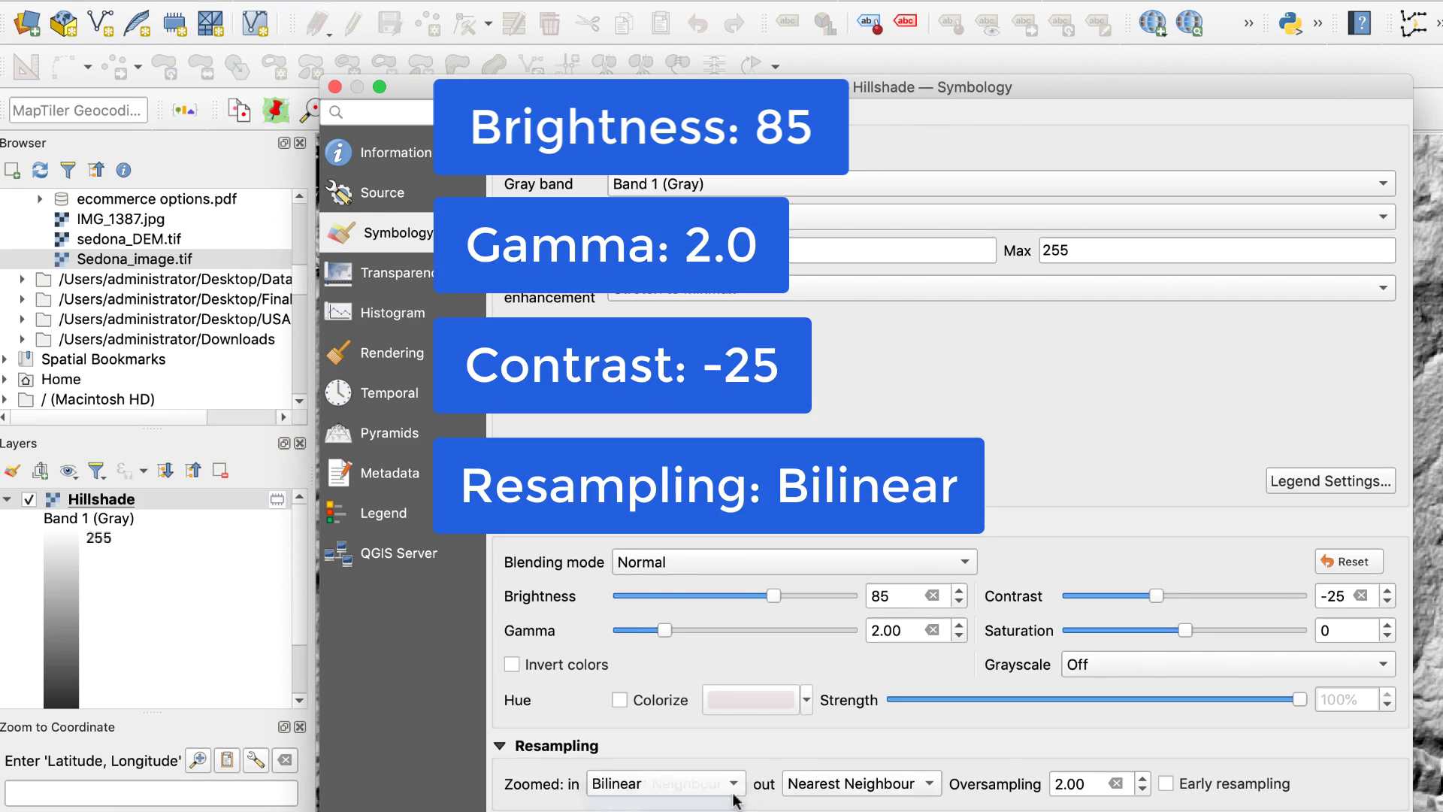
{"action": "left_click", "coordinate": [817, 789]}
{"action": "left_click", "coordinate": [816, 806]}
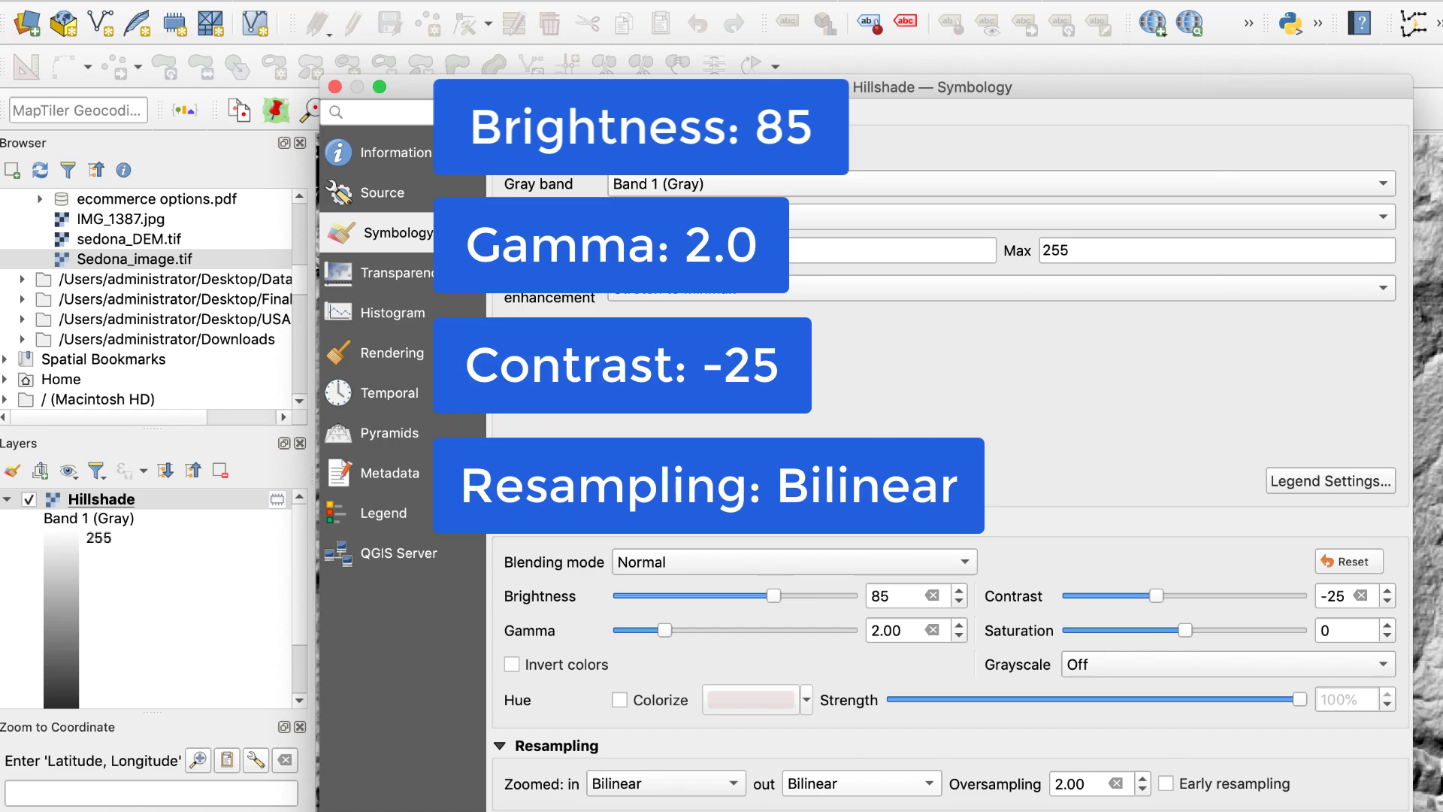
{"action": "key", "text": "Return"}
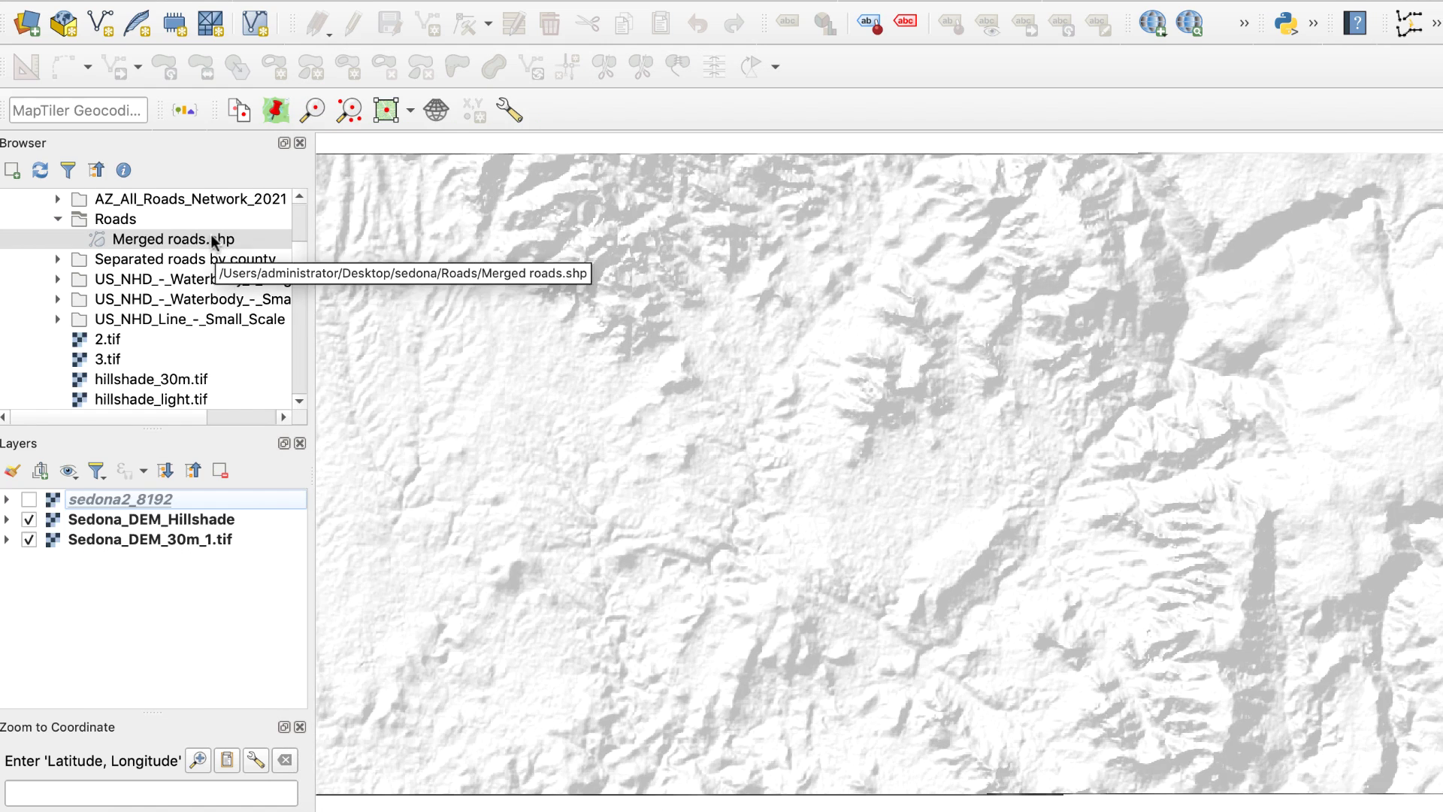
- Add Merged roads.shp to the map and recolour its road lines black
{"action": "left_click_drag", "start_coordinate": [211, 242], "coordinate": [454, 436]}
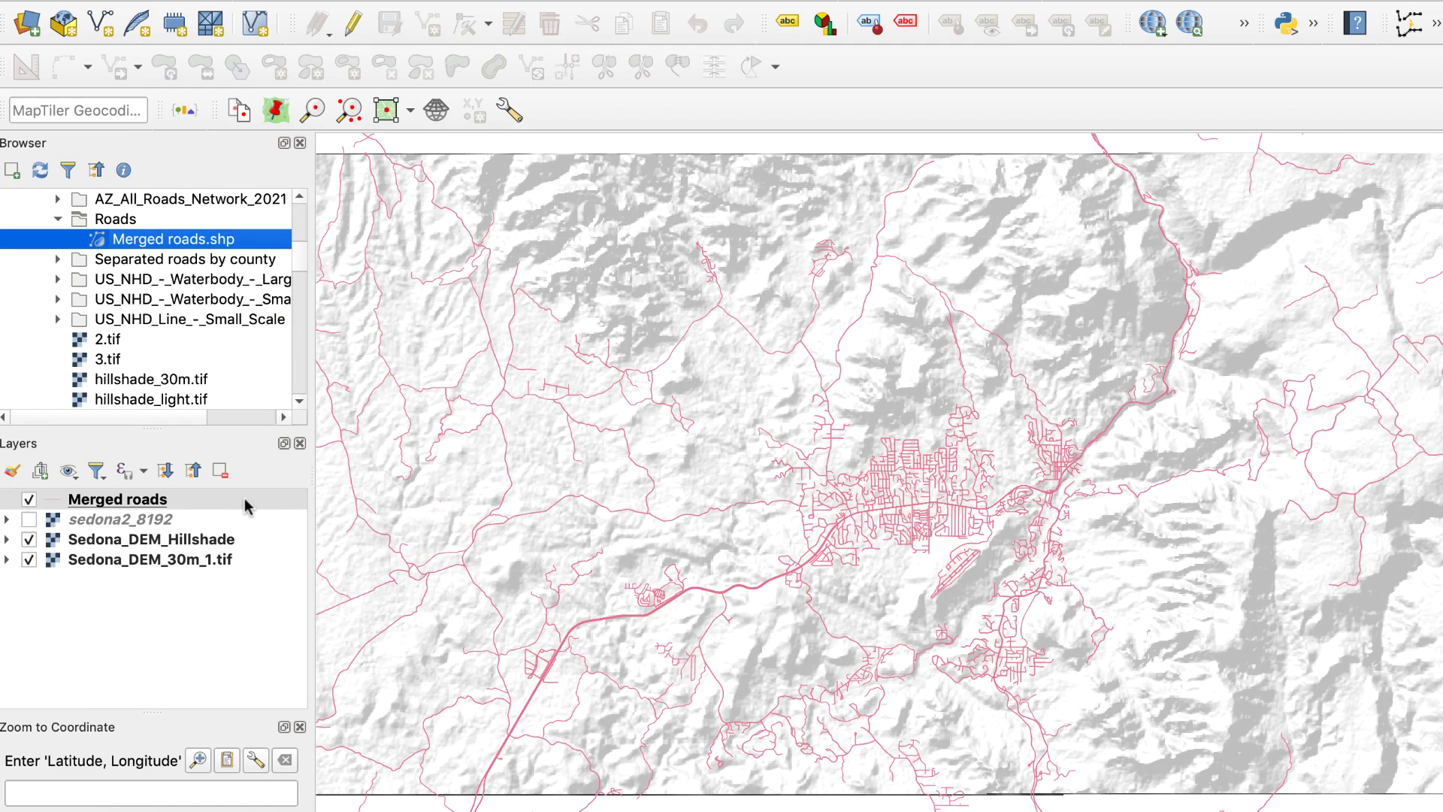
{"action": "left_click", "coordinate": [229, 505]}
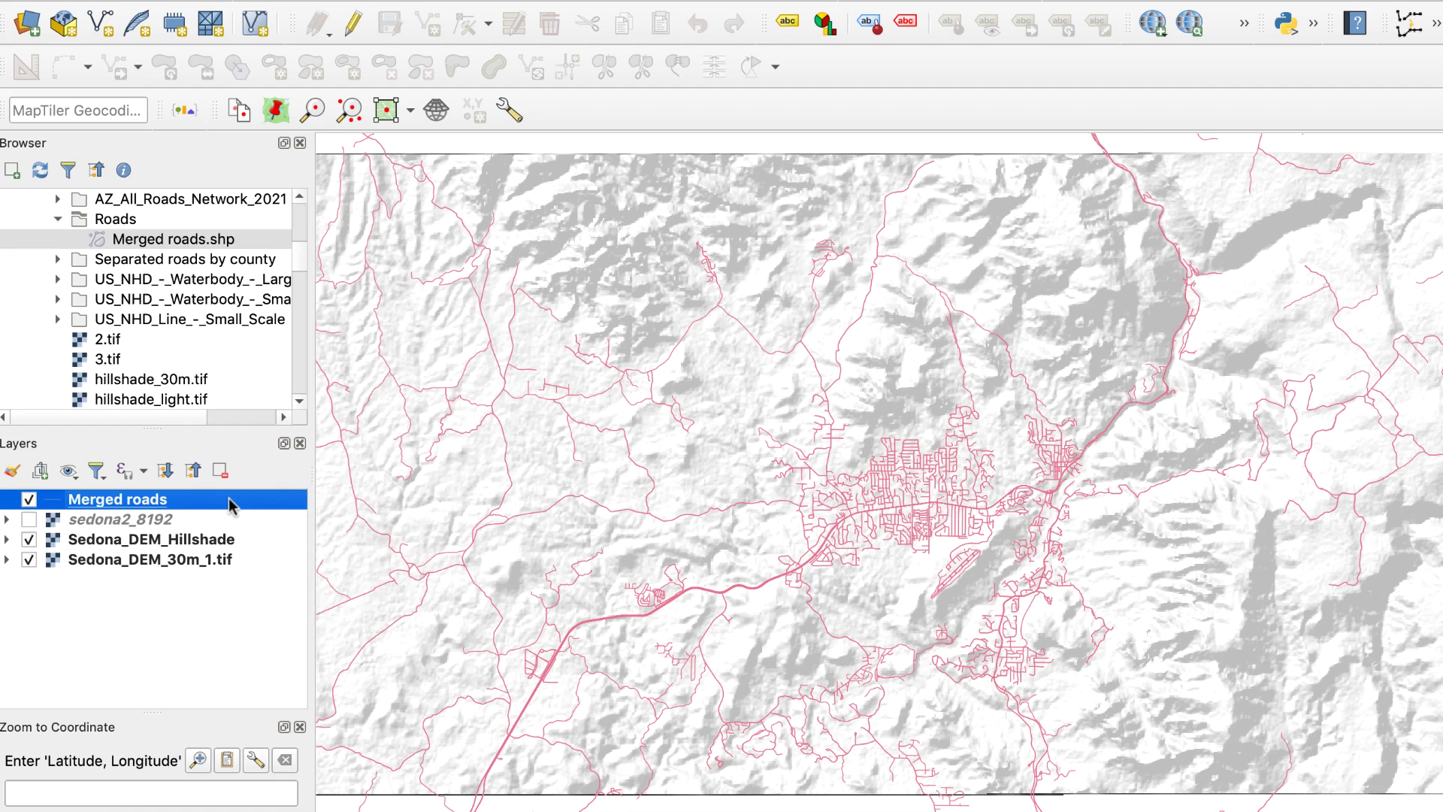
{"action": "double_click", "coordinate": [230, 505]}
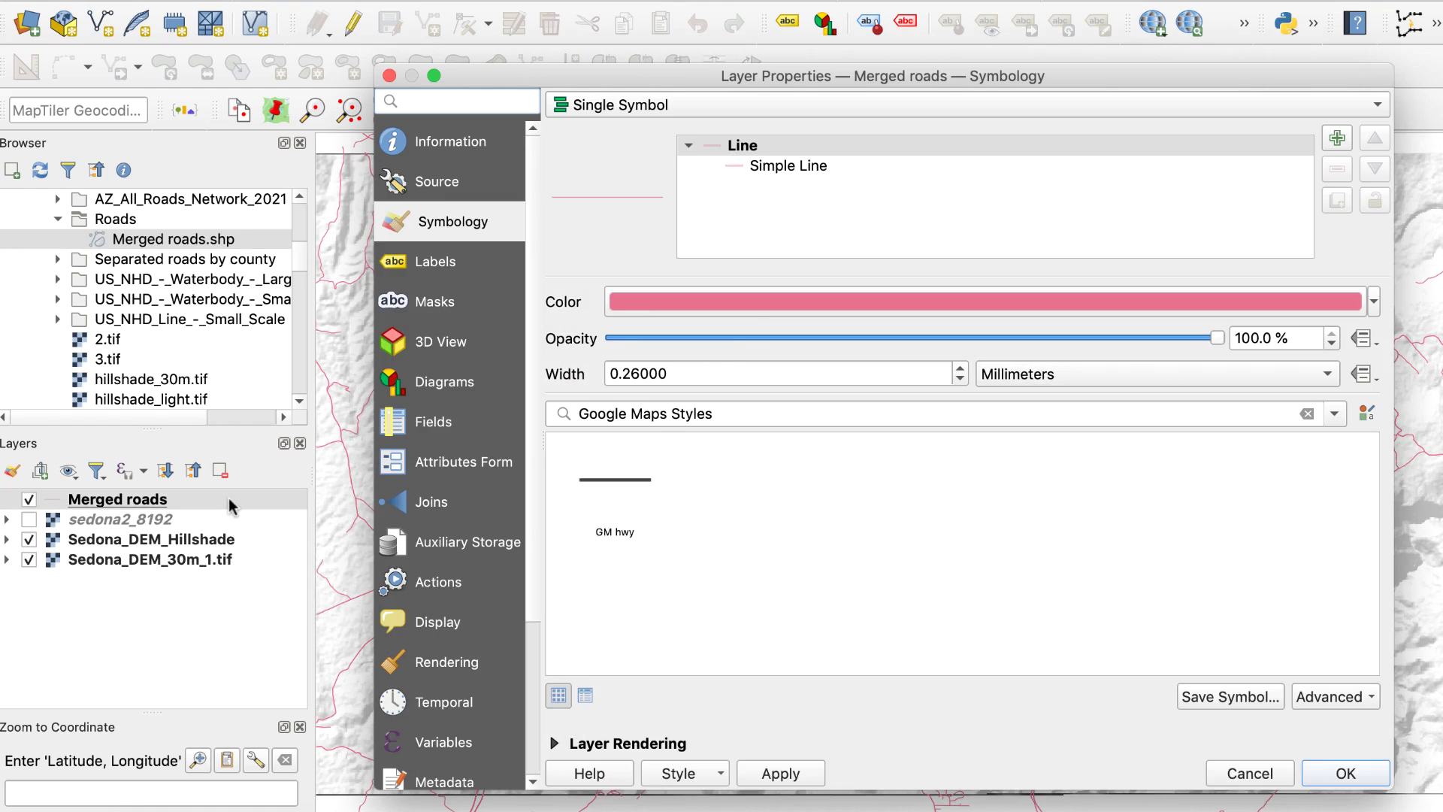
{"action": "left_click", "coordinate": [754, 302]}
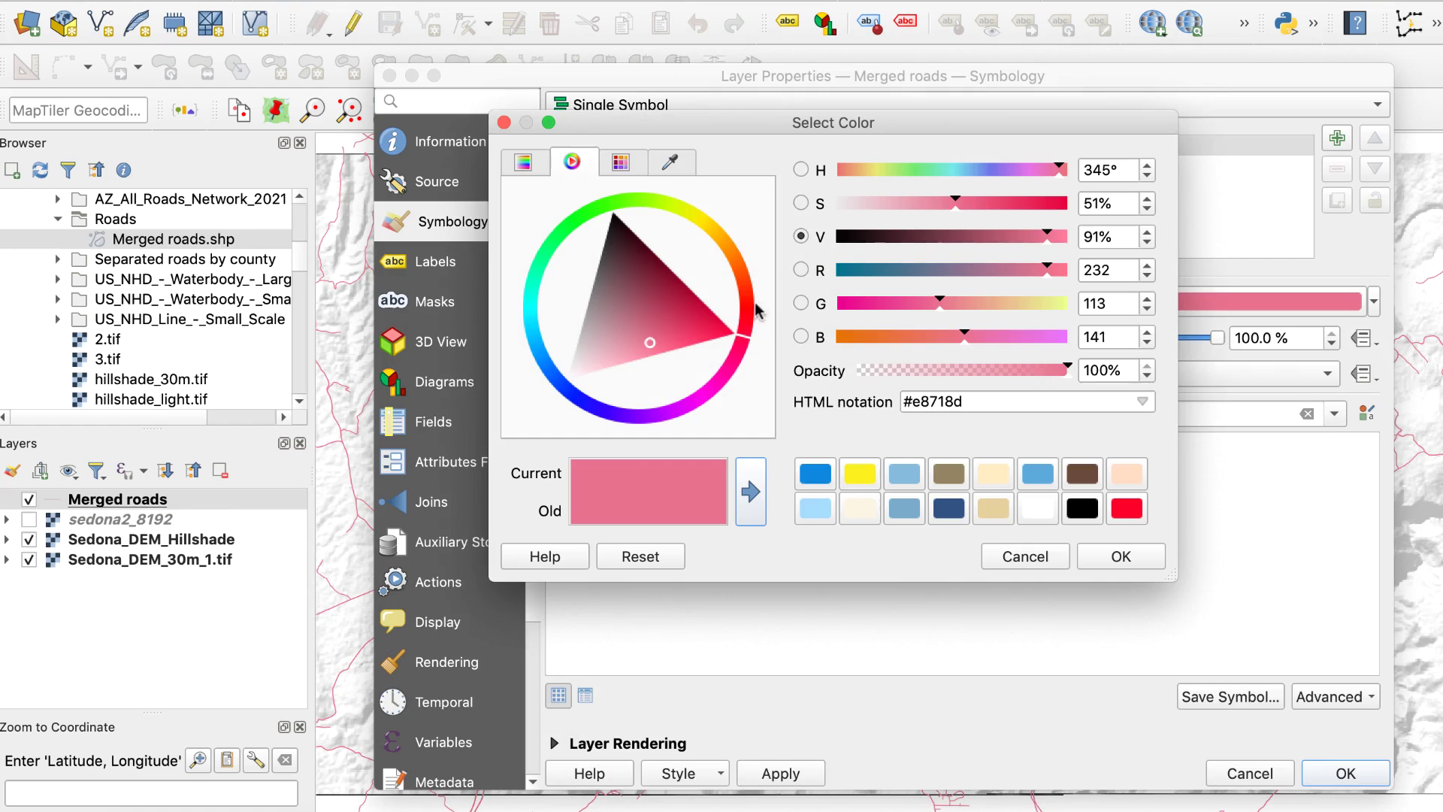
{"action": "left_click", "coordinate": [1082, 508]}
{"action": "left_click", "coordinate": [1102, 556]}
{"action": "left_click", "coordinate": [1336, 772]}
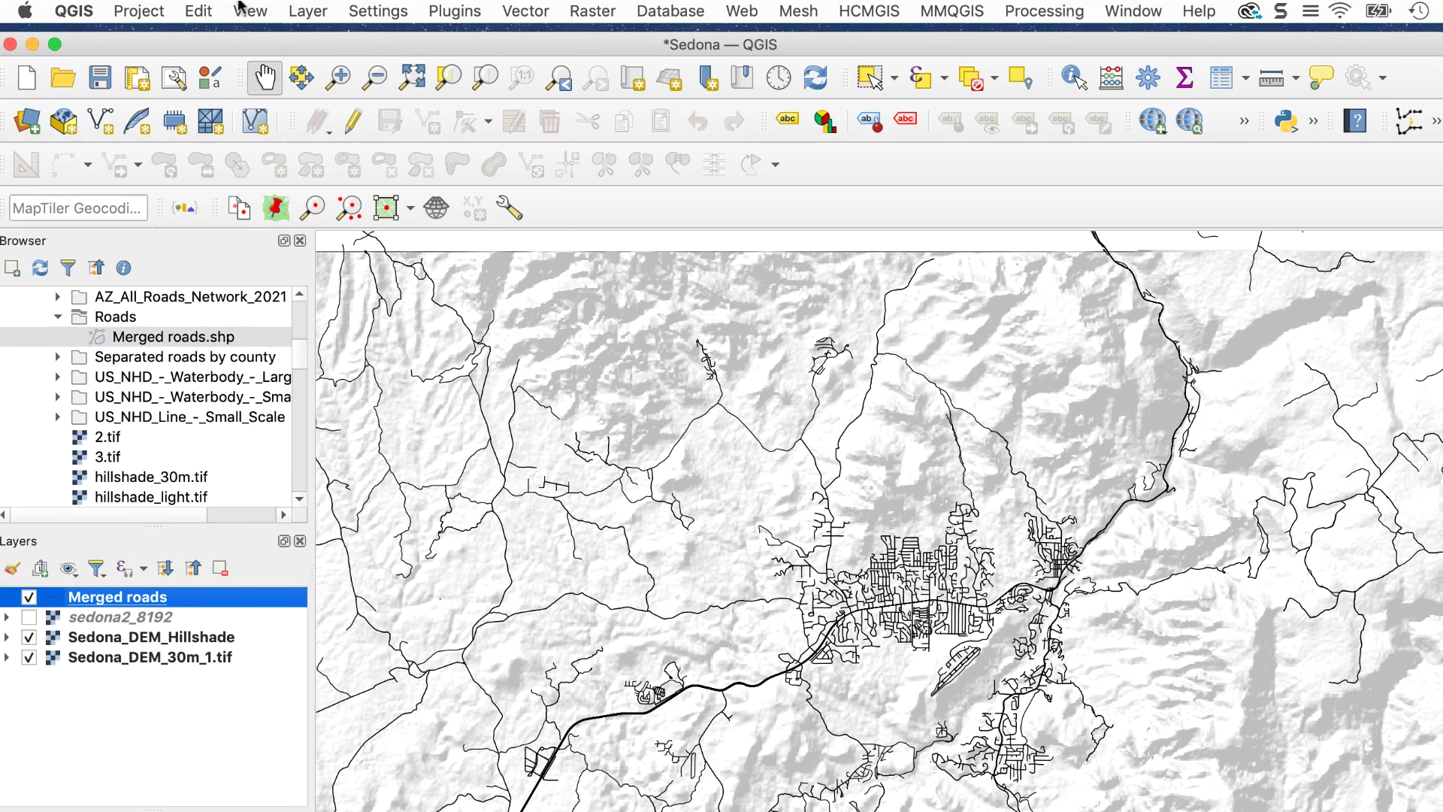
- Open a new 3D map view and move and enlarge its panel at the top right
{"action": "left_click", "coordinate": [248, 10]}
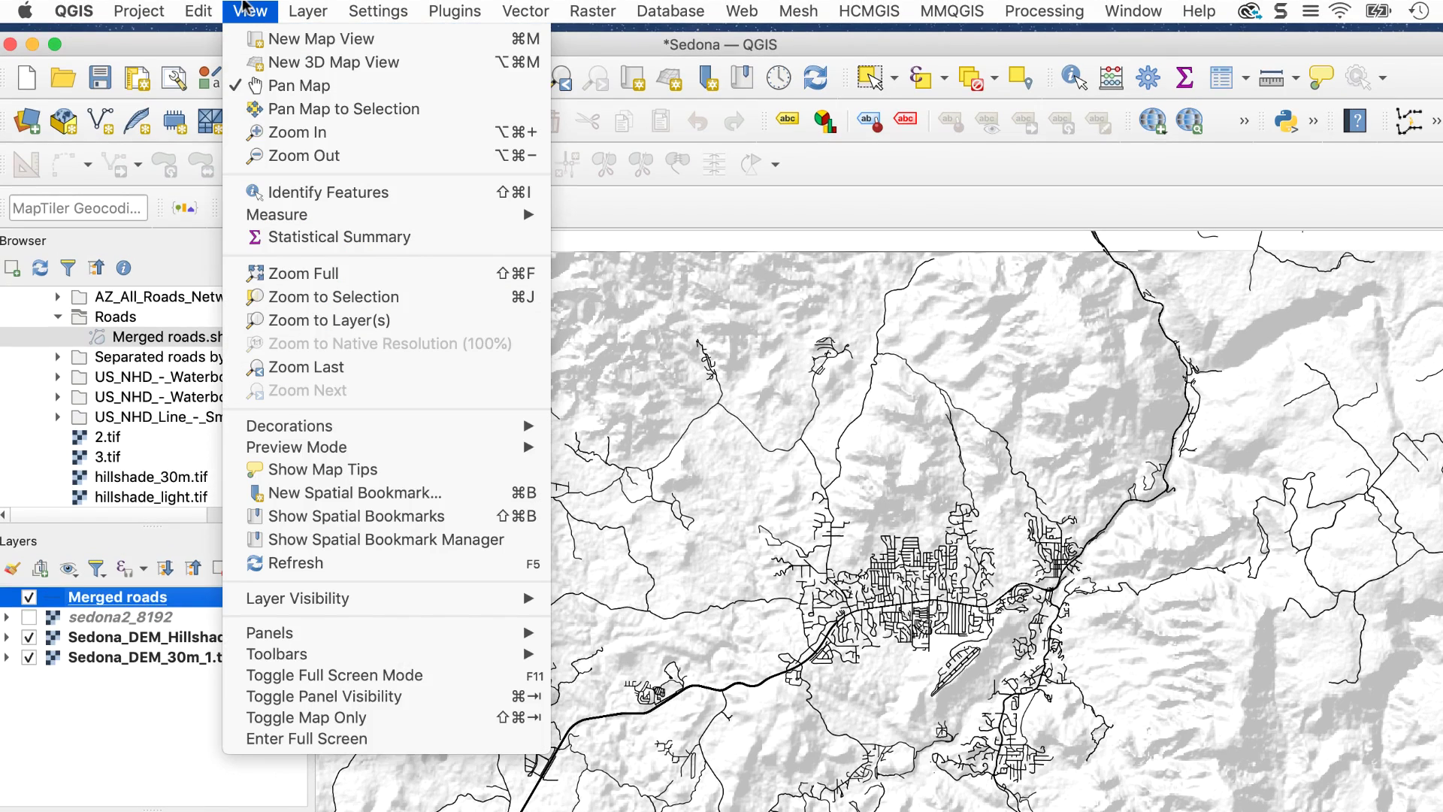
{"action": "left_click", "coordinate": [269, 68]}
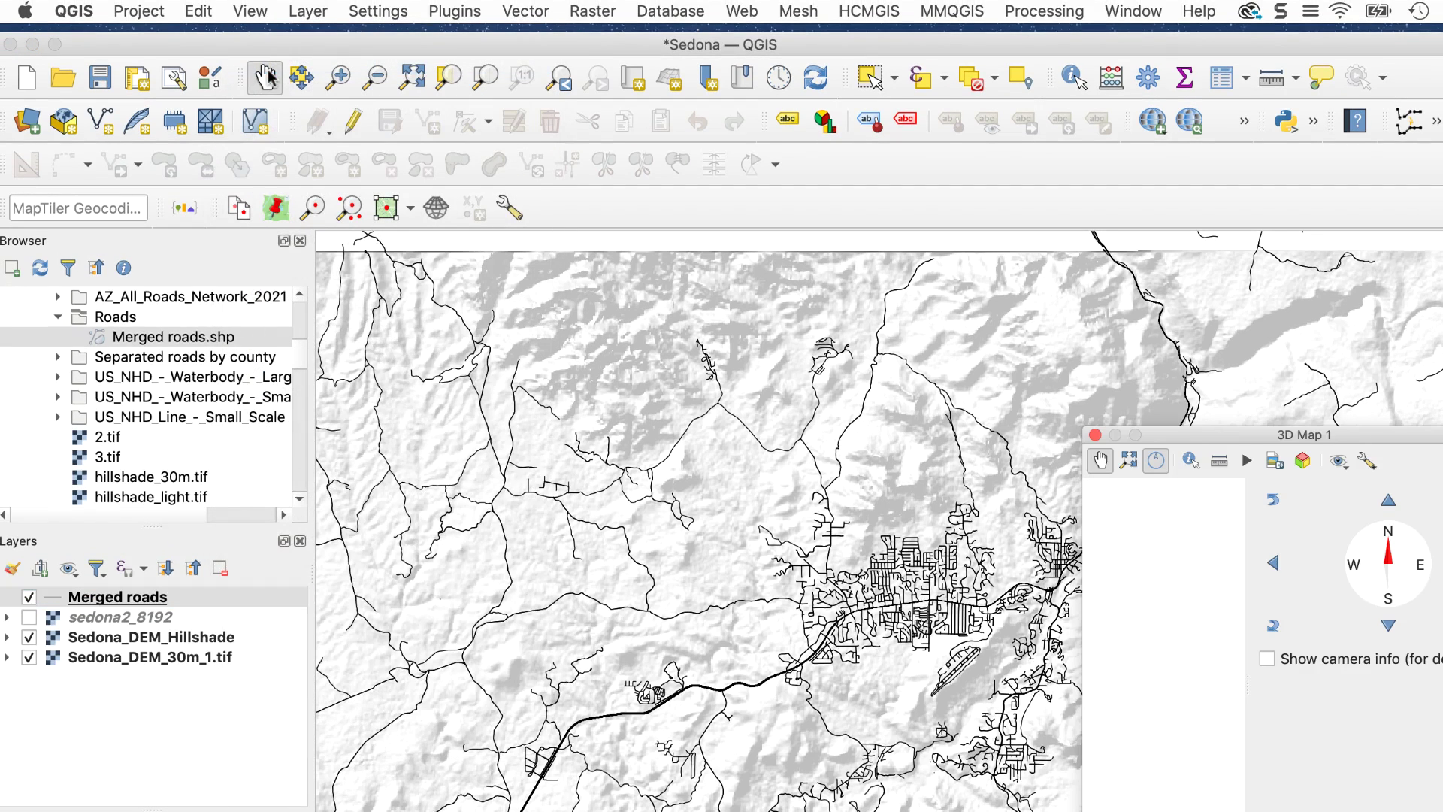
{"action": "left_click_drag", "start_coordinate": [1397, 443], "coordinate": [1298, 199]}
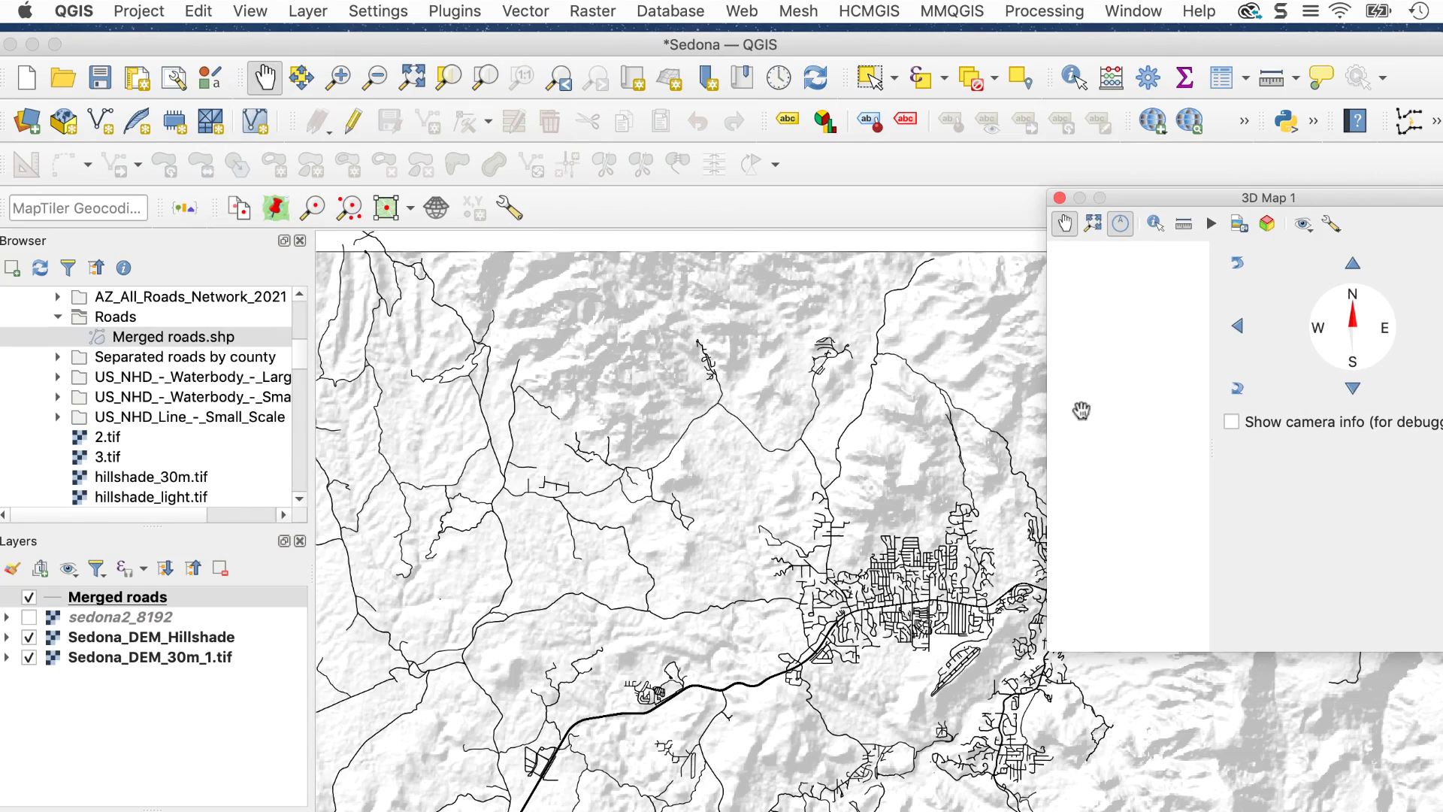
{"action": "left_click_drag", "start_coordinate": [1049, 652], "coordinate": [426, 808]}
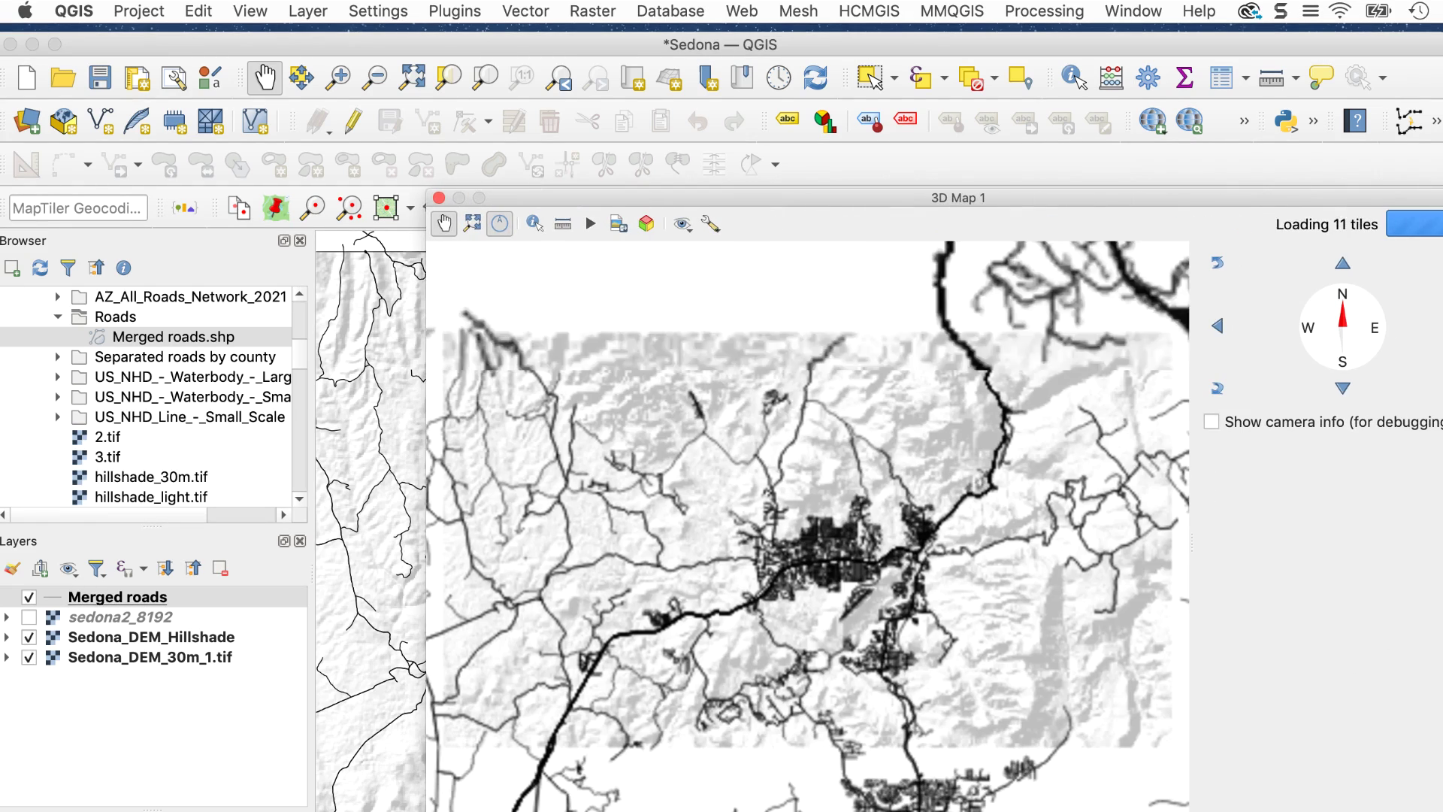
{"action": "left_click", "coordinate": [712, 223]}
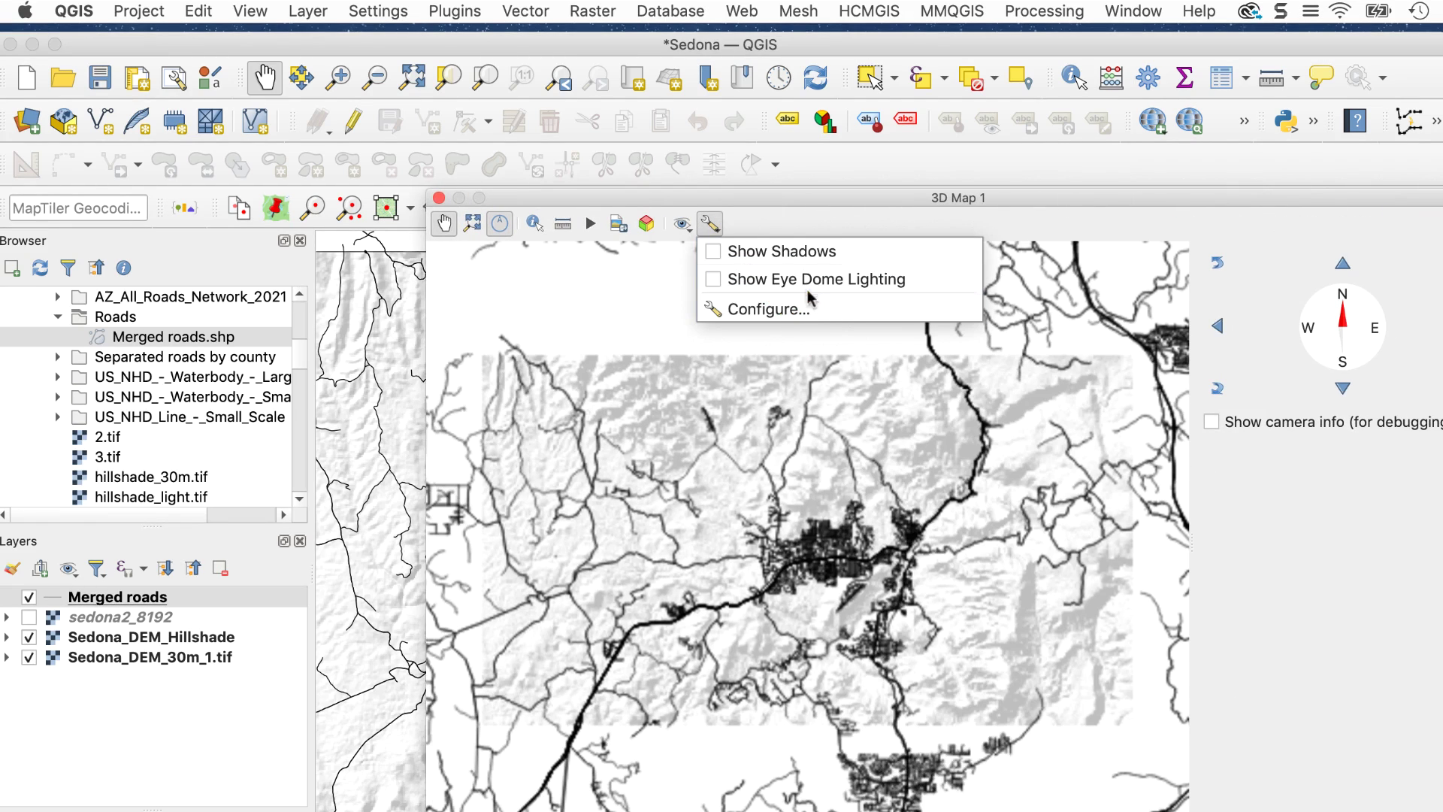
- Set the 3D terrain to DEM (Raster Layer) from Sedona_DEM_30m at vertical scale 2.00
{"action": "left_click", "coordinate": [834, 312]}
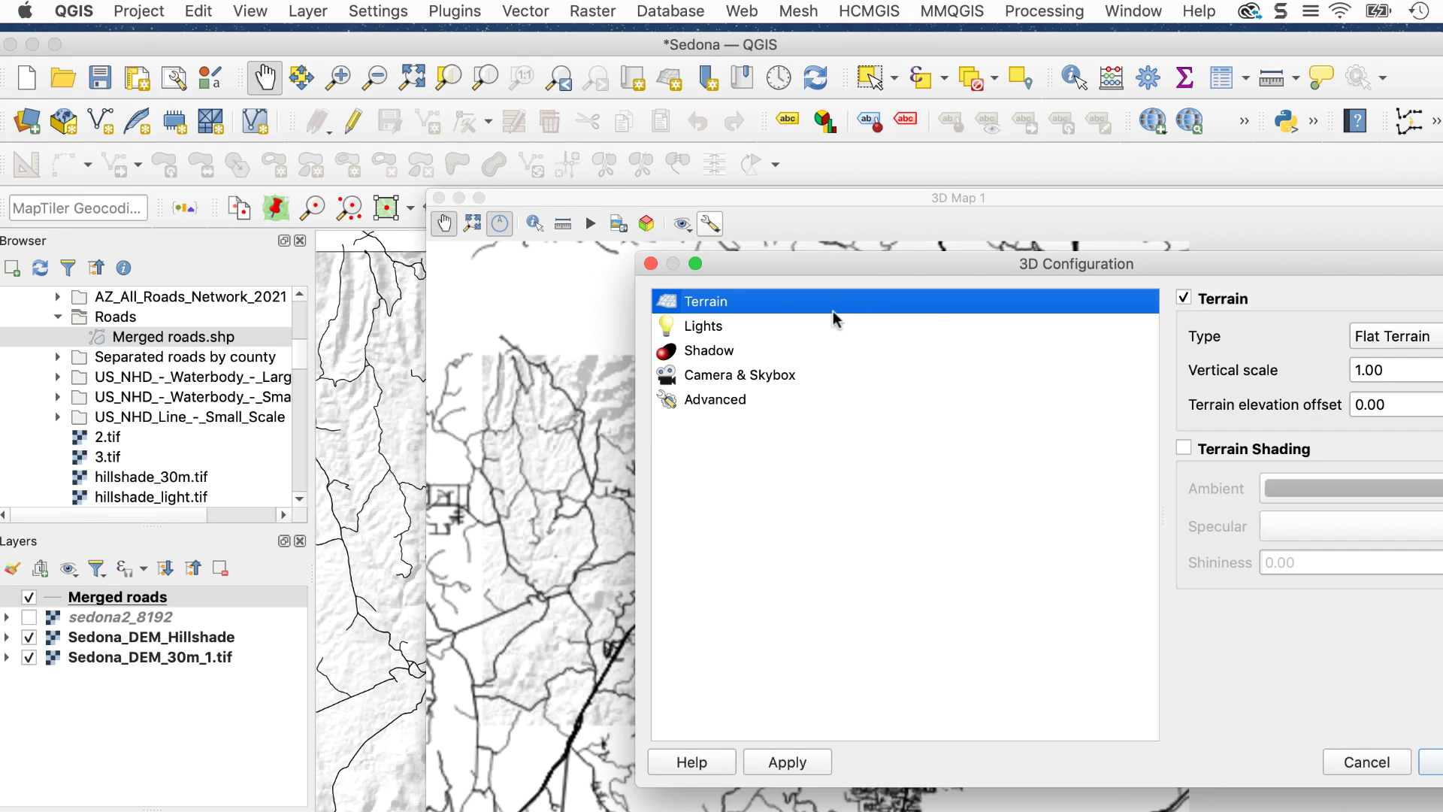
{"action": "left_click_drag", "start_coordinate": [1095, 266], "coordinate": [1029, 269]}
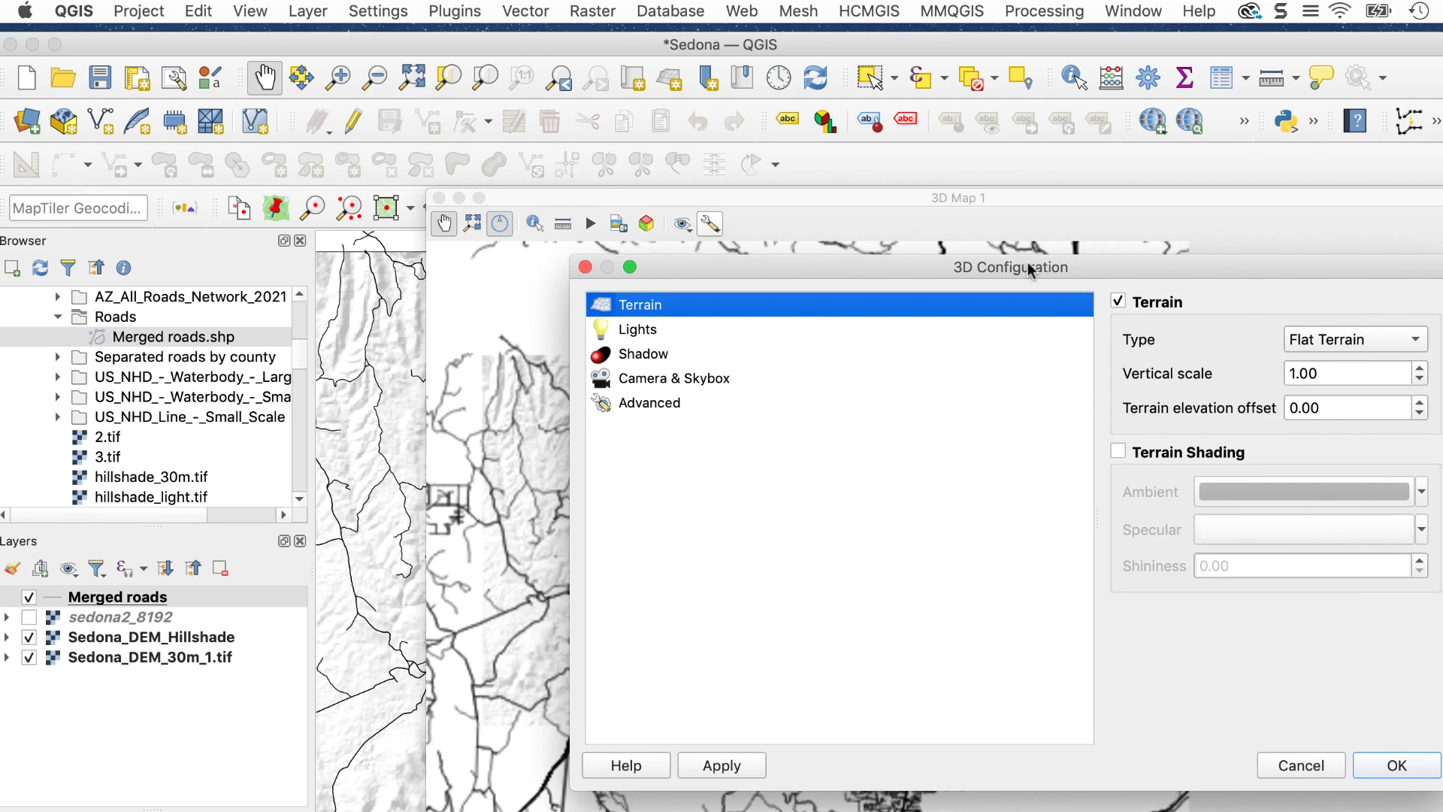
{"action": "left_click", "coordinate": [1367, 339]}
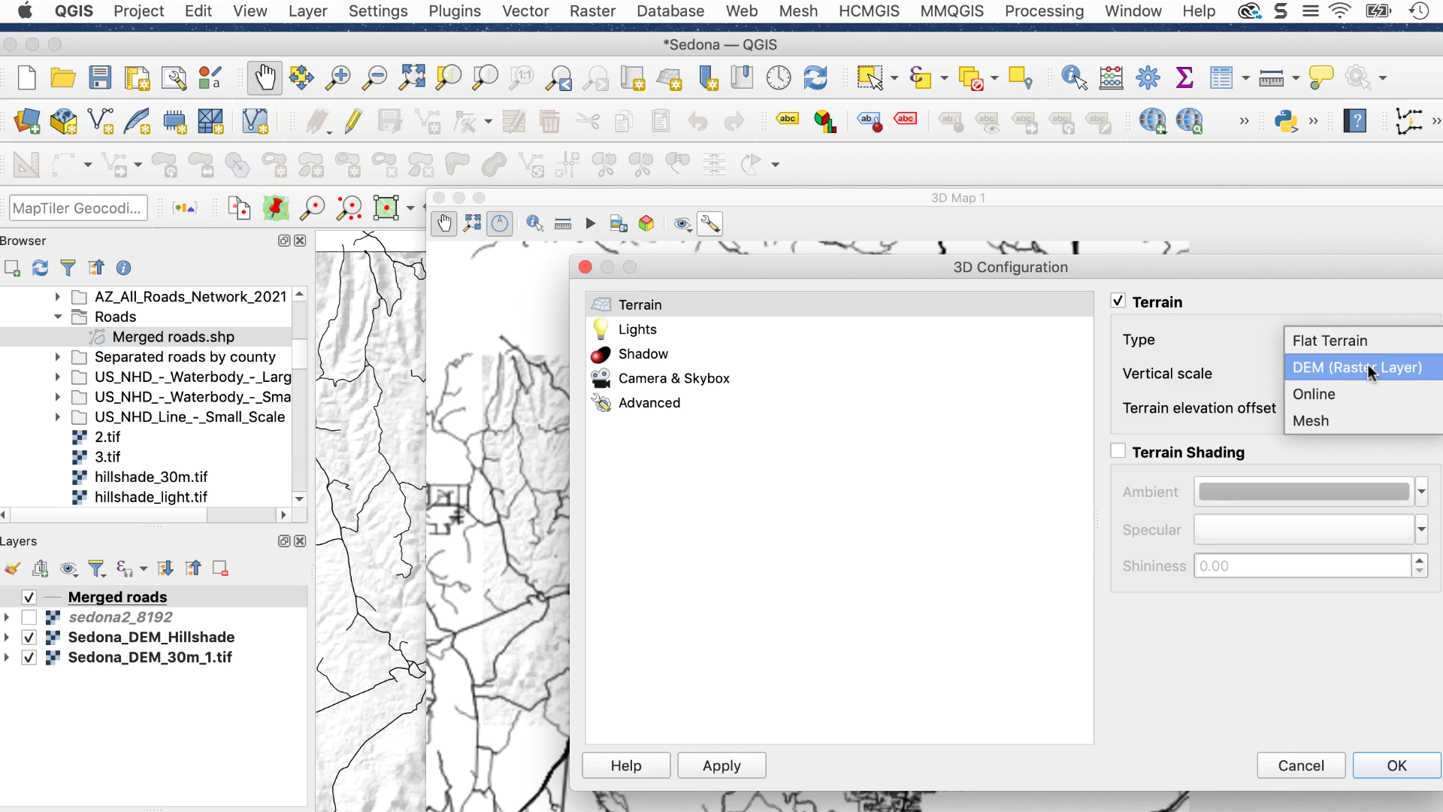
{"action": "left_click", "coordinate": [1369, 367]}
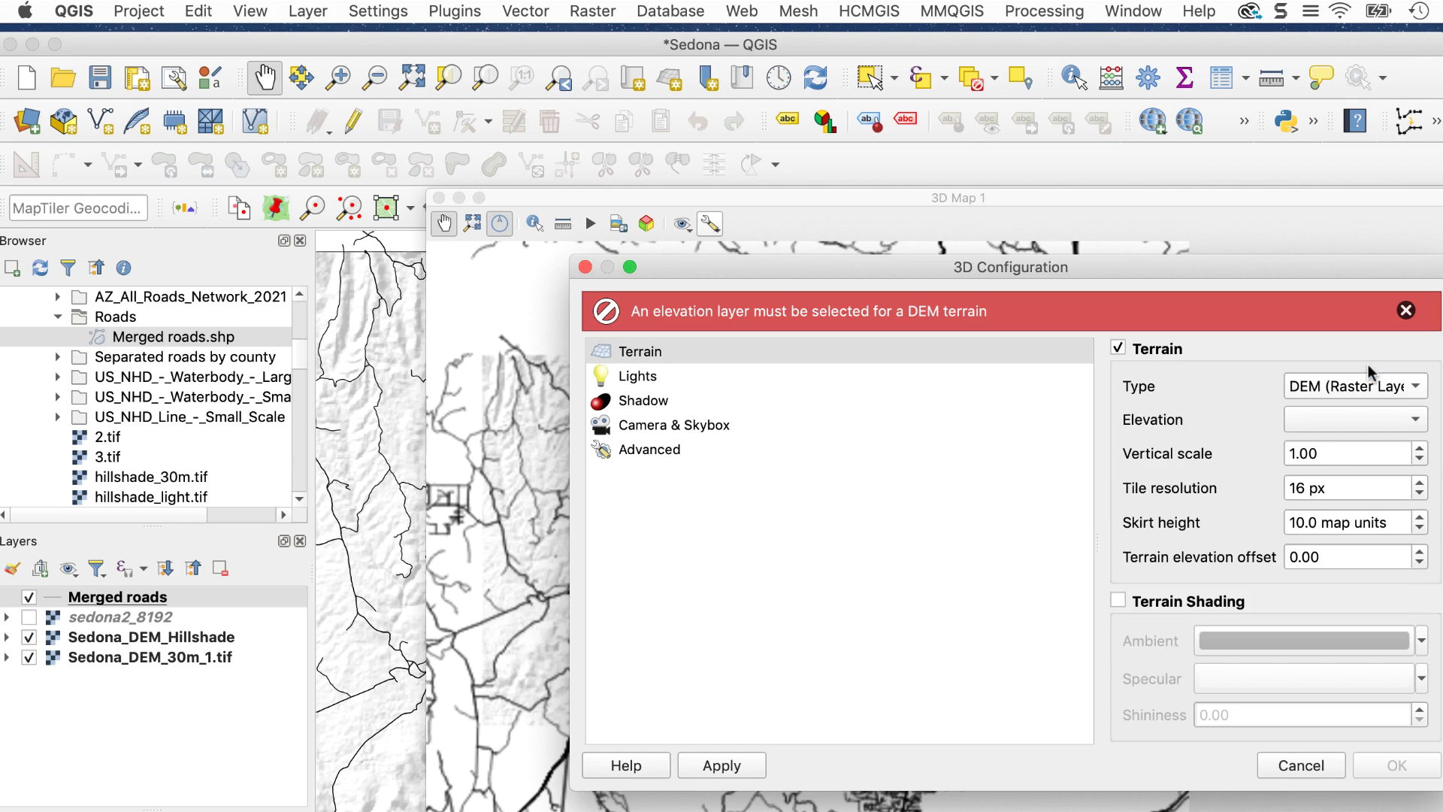
{"action": "left_click", "coordinate": [1345, 421]}
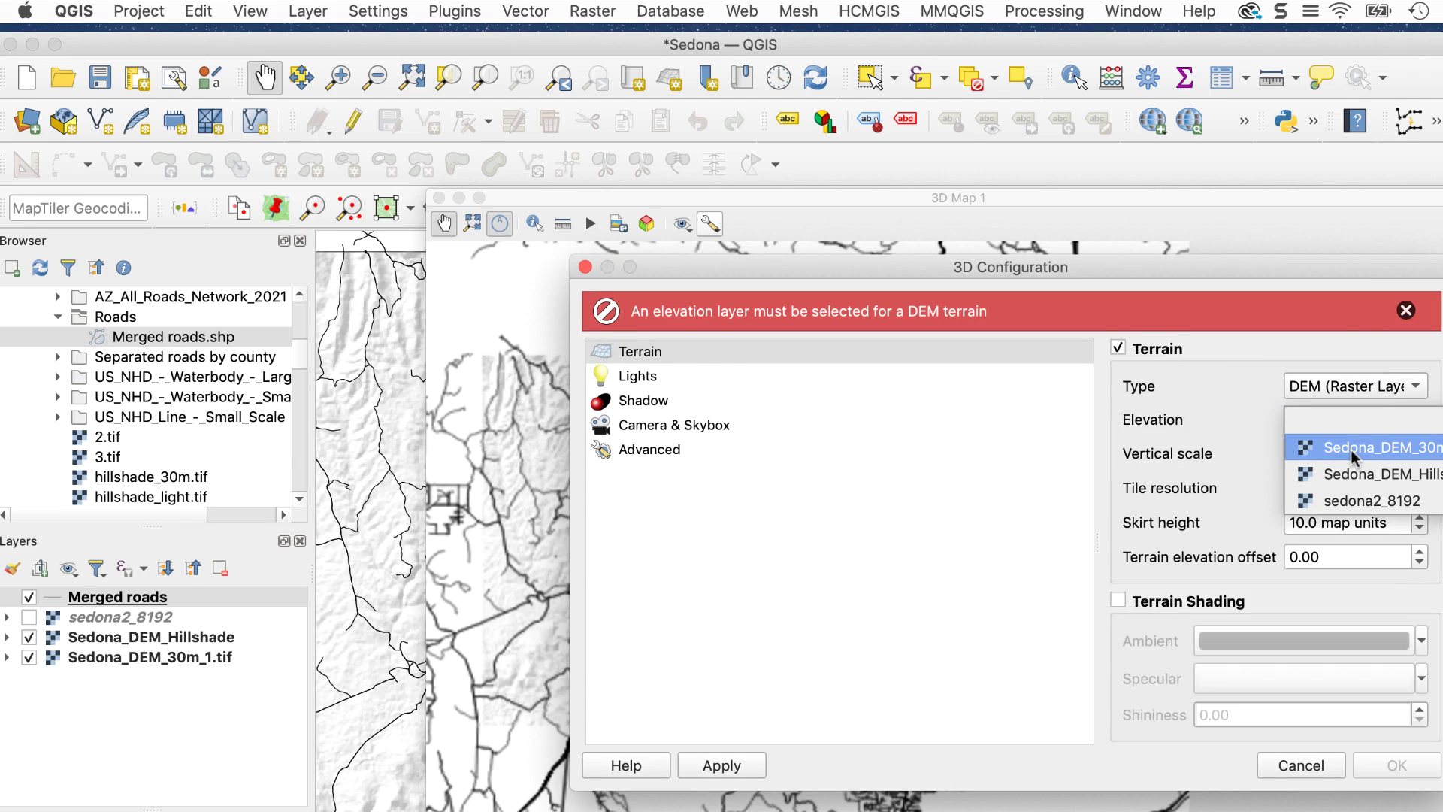
{"action": "left_click", "coordinate": [1350, 449]}
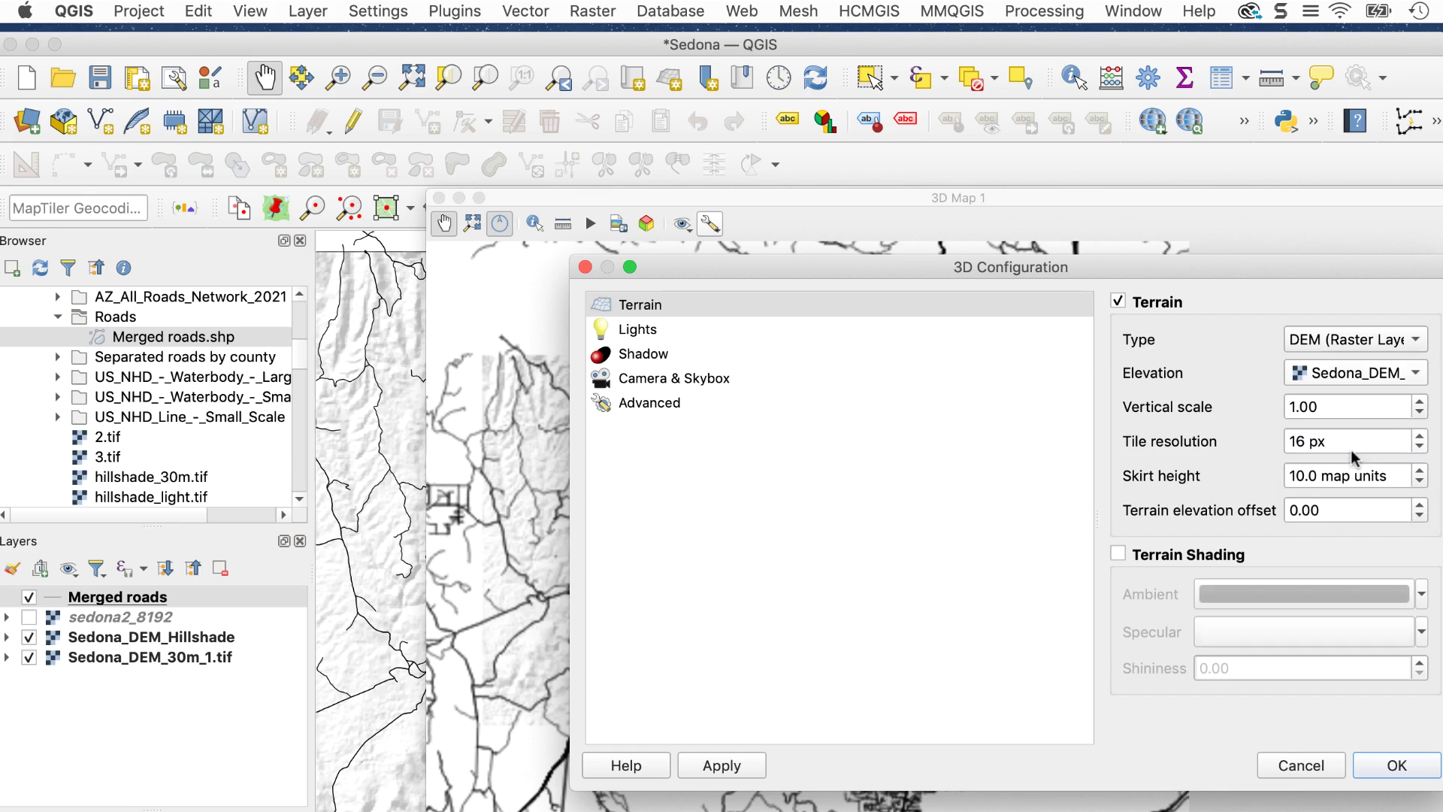
{"action": "left_click", "coordinate": [1419, 402]}
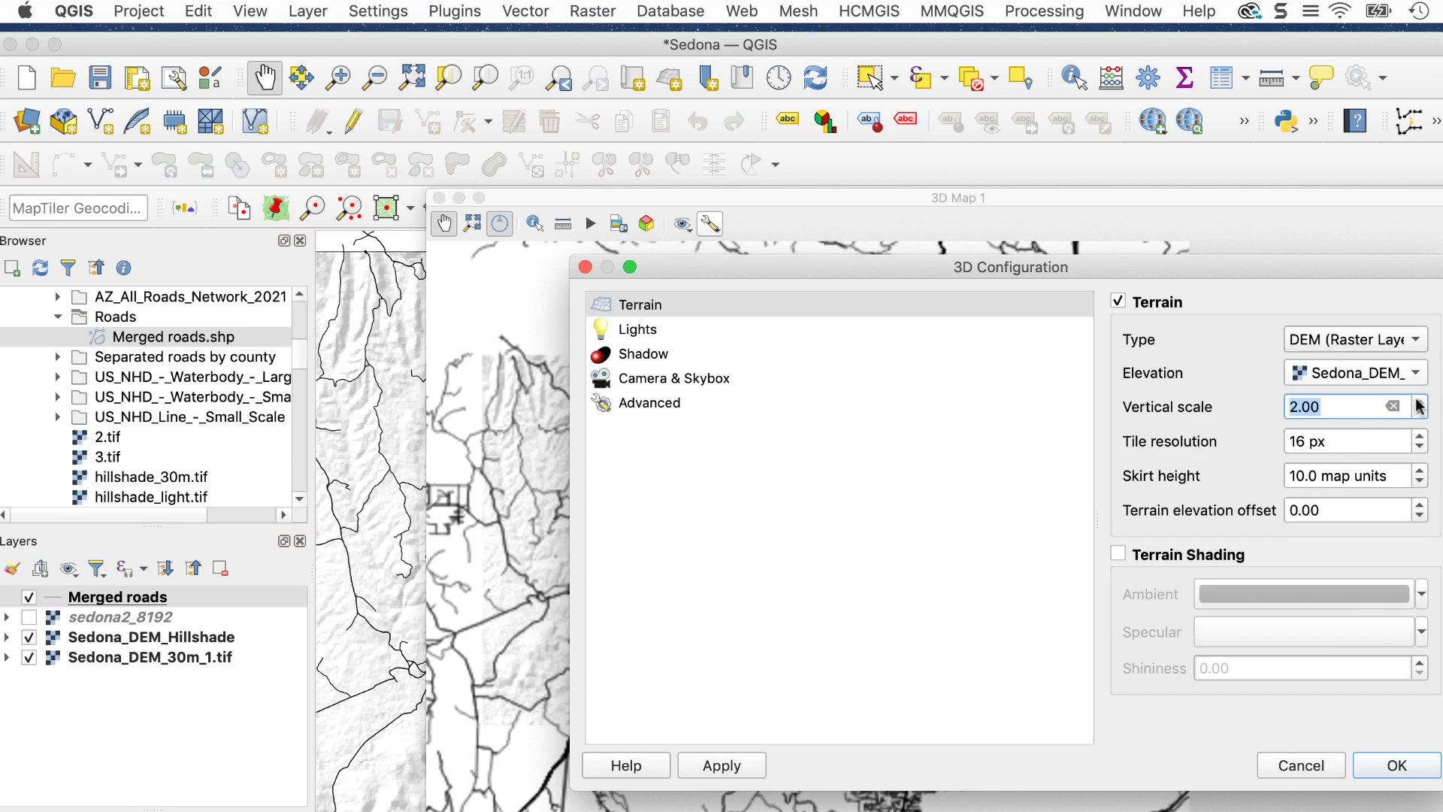
{"action": "left_click", "coordinate": [1385, 770]}
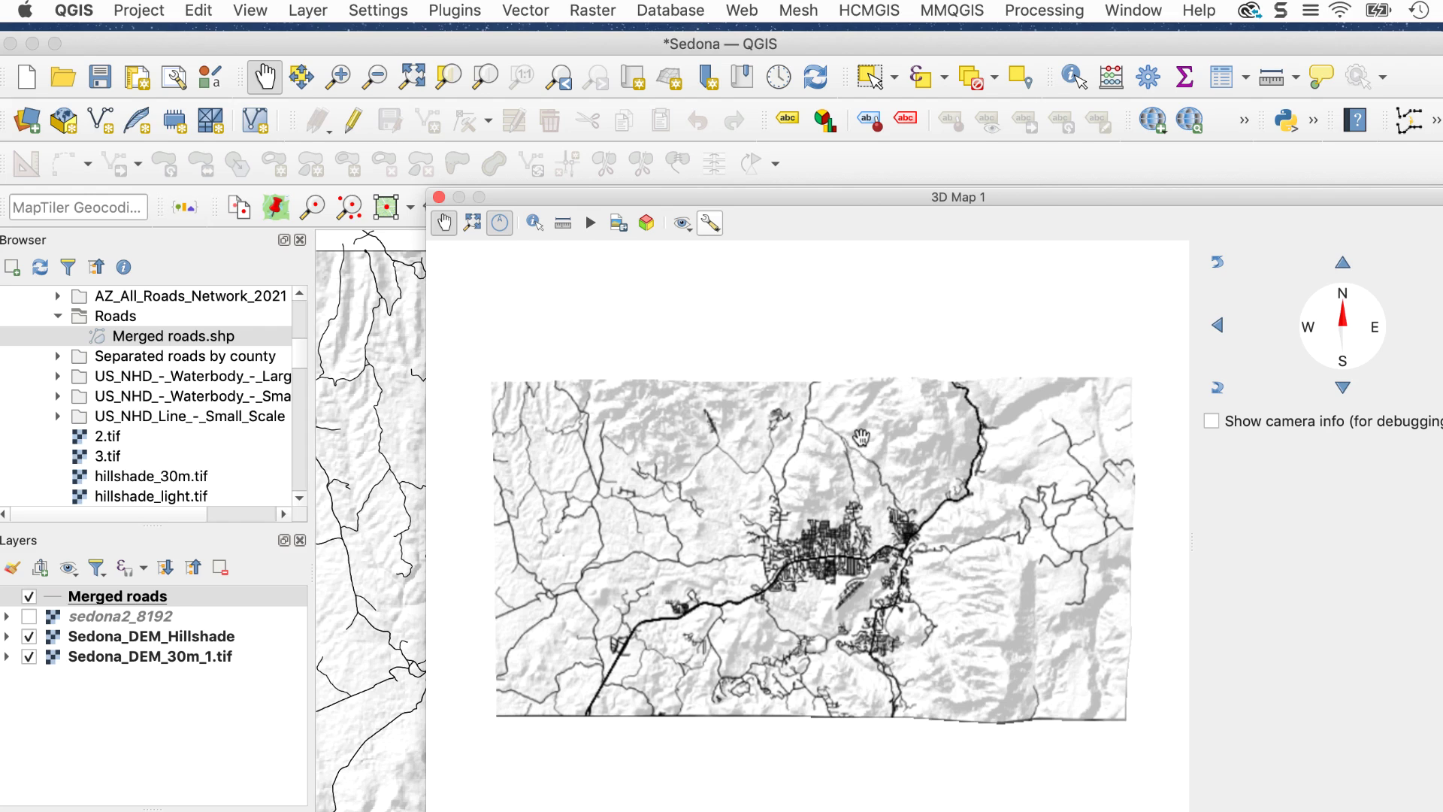
- Tilt, zoom and rotate the 3D view into an oblique close-up over Sedona's roads
{"action": "middle_click_drag", "start_coordinate": [861, 437], "coordinate": [848, 704]}
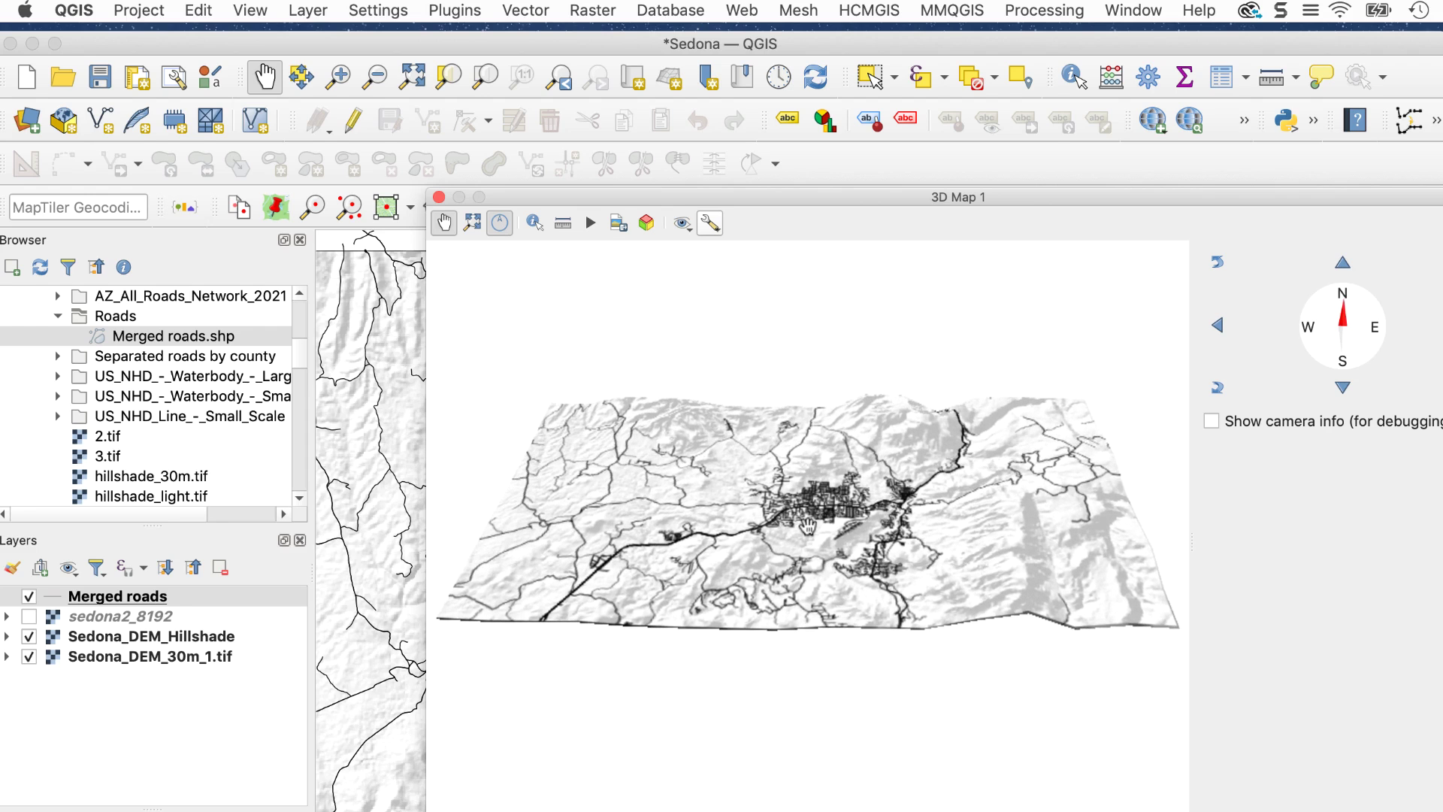
{"action": "scroll", "coordinate": [810, 524], "scroll_direction": "up", "scroll_amount": 5}
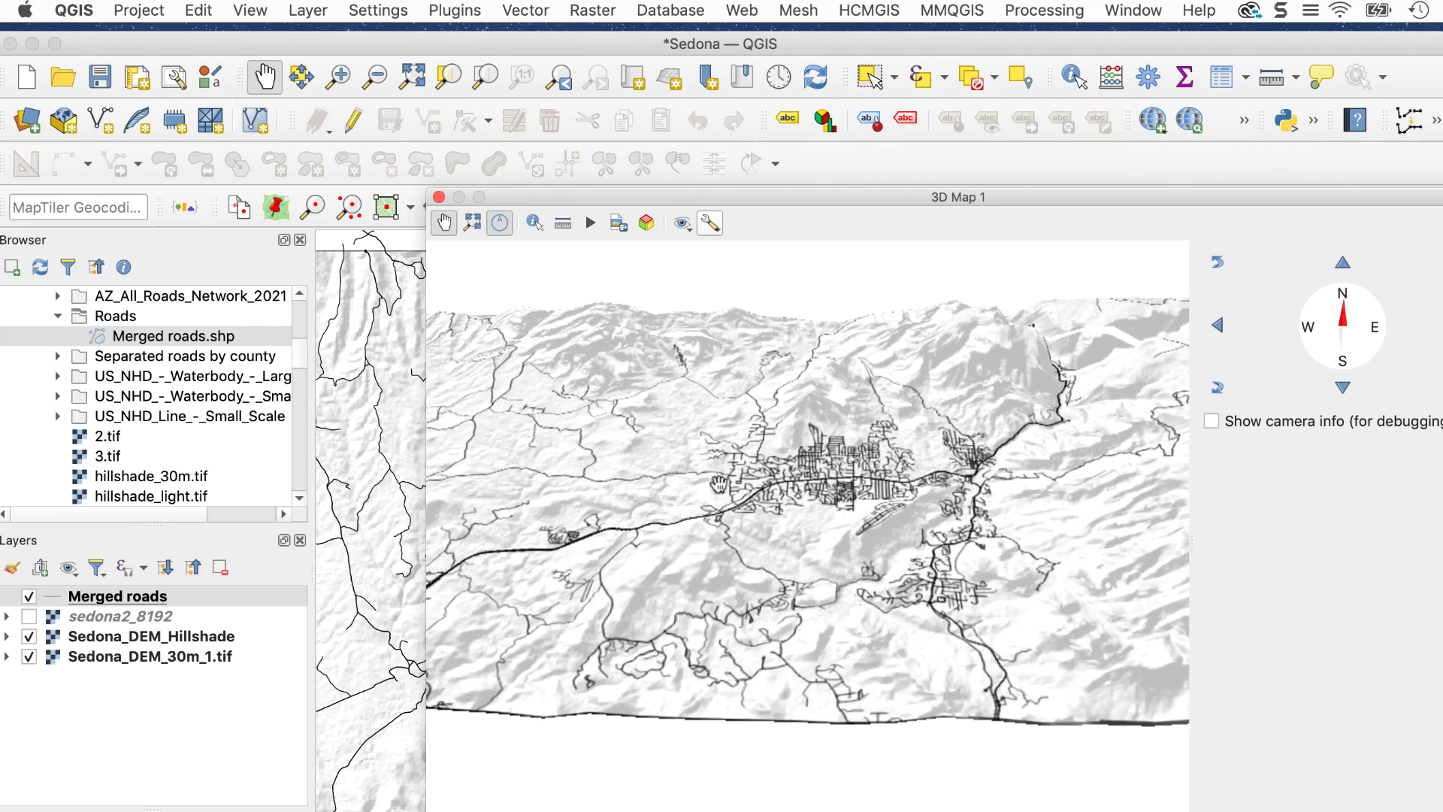
{"action": "scroll", "coordinate": [811, 521], "scroll_direction": "up", "scroll_amount": 3}
{"action": "middle_click_drag", "start_coordinate": [765, 547], "coordinate": [917, 465]}
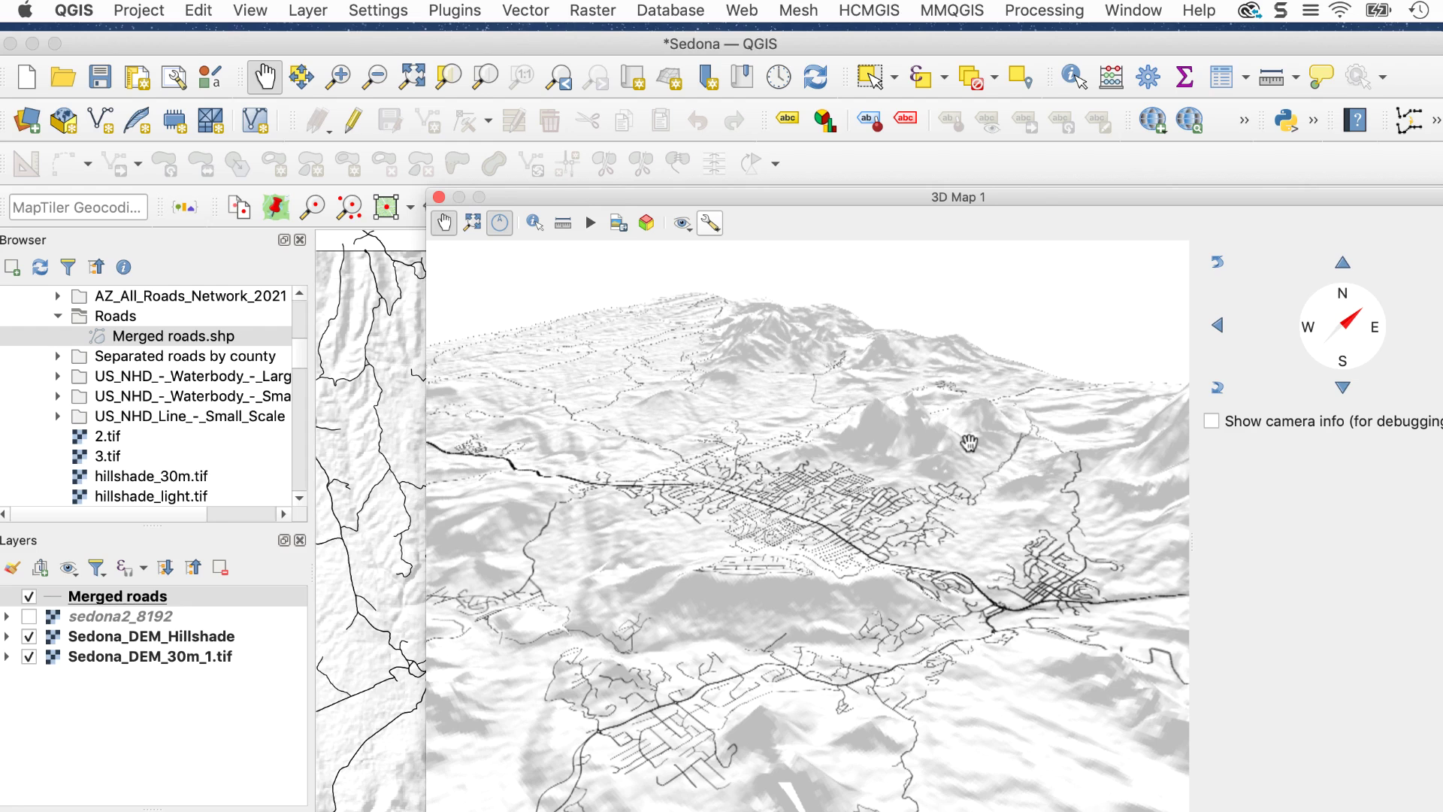
- Hide the Merged roads layer and show the sedona2_8192 satellite image
{"action": "left_click", "coordinate": [29, 596]}
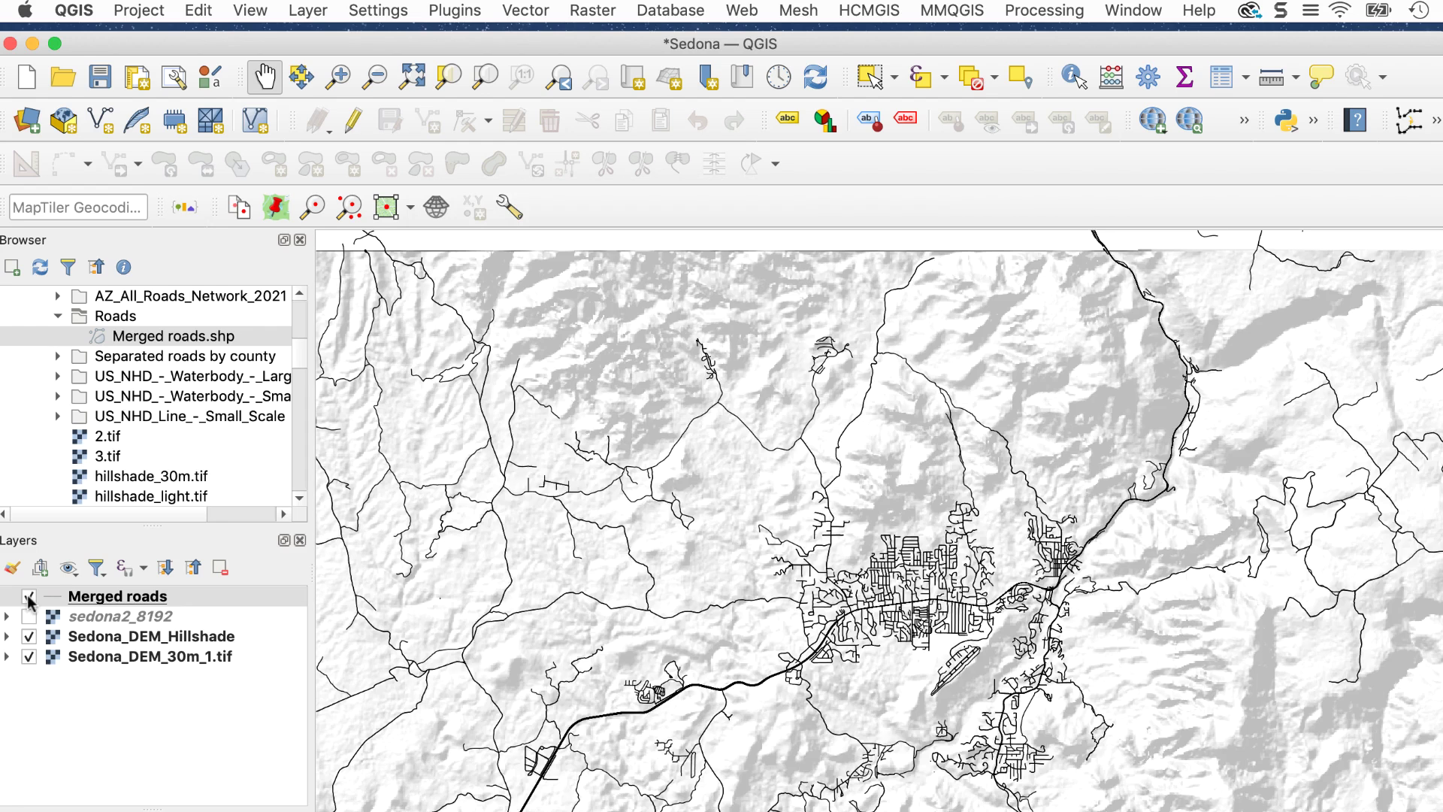
{"action": "left_click", "coordinate": [29, 596]}
{"action": "left_click", "coordinate": [28, 617]}
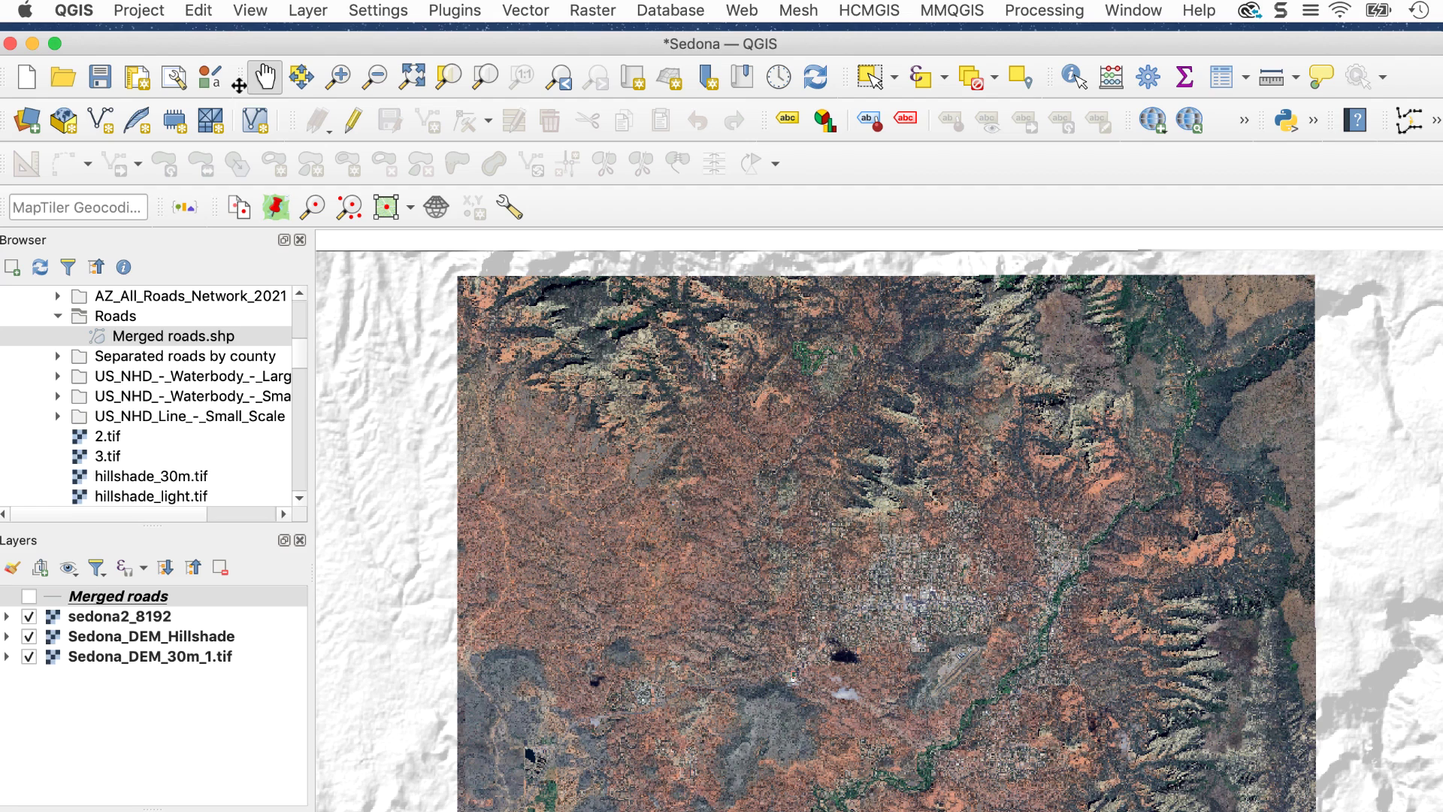
- Create a new 3D map view and dock it above the main map
{"action": "left_click", "coordinate": [251, 12]}
{"action": "left_click", "coordinate": [271, 63]}
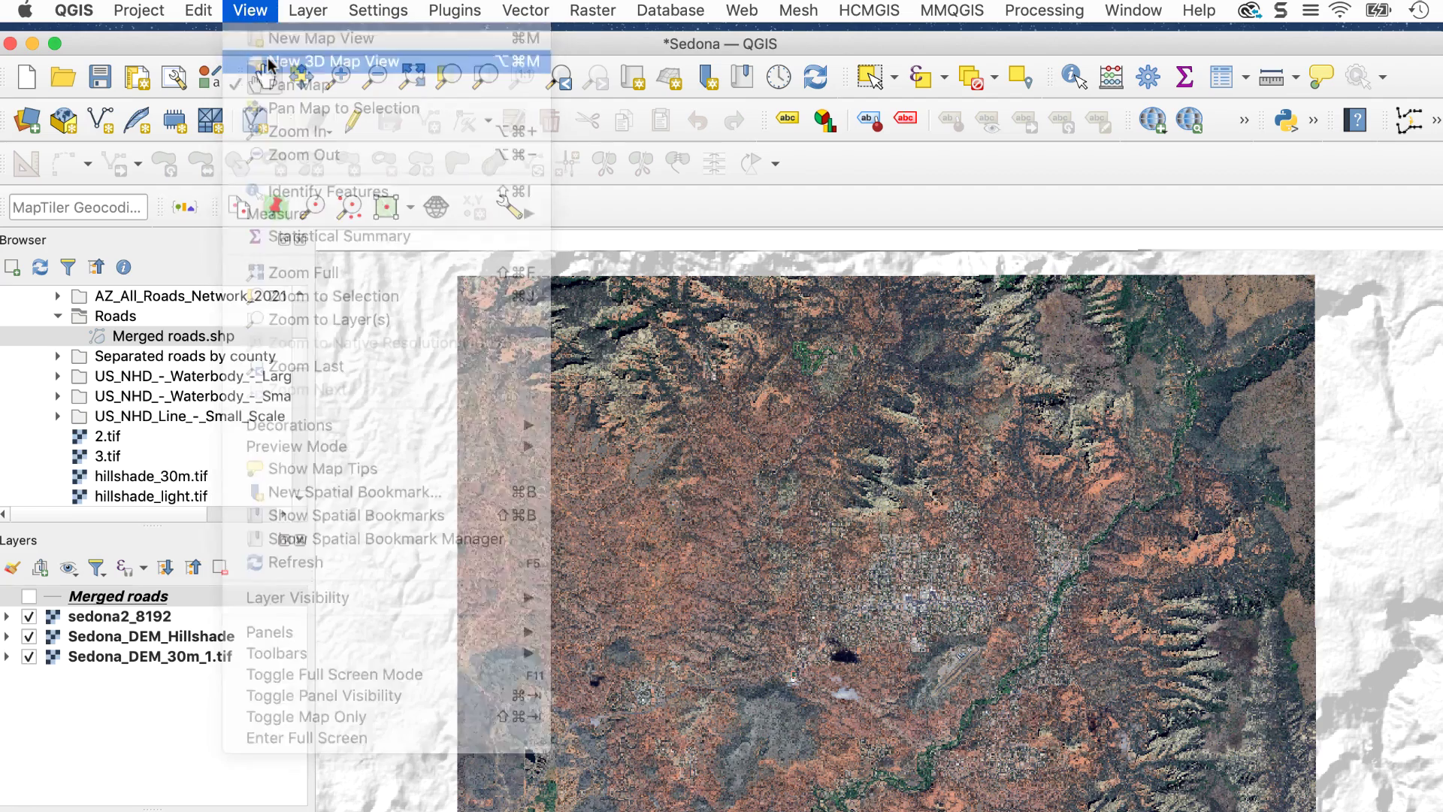
{"action": "left_click_drag", "start_coordinate": [1334, 443], "coordinate": [1293, 233]}
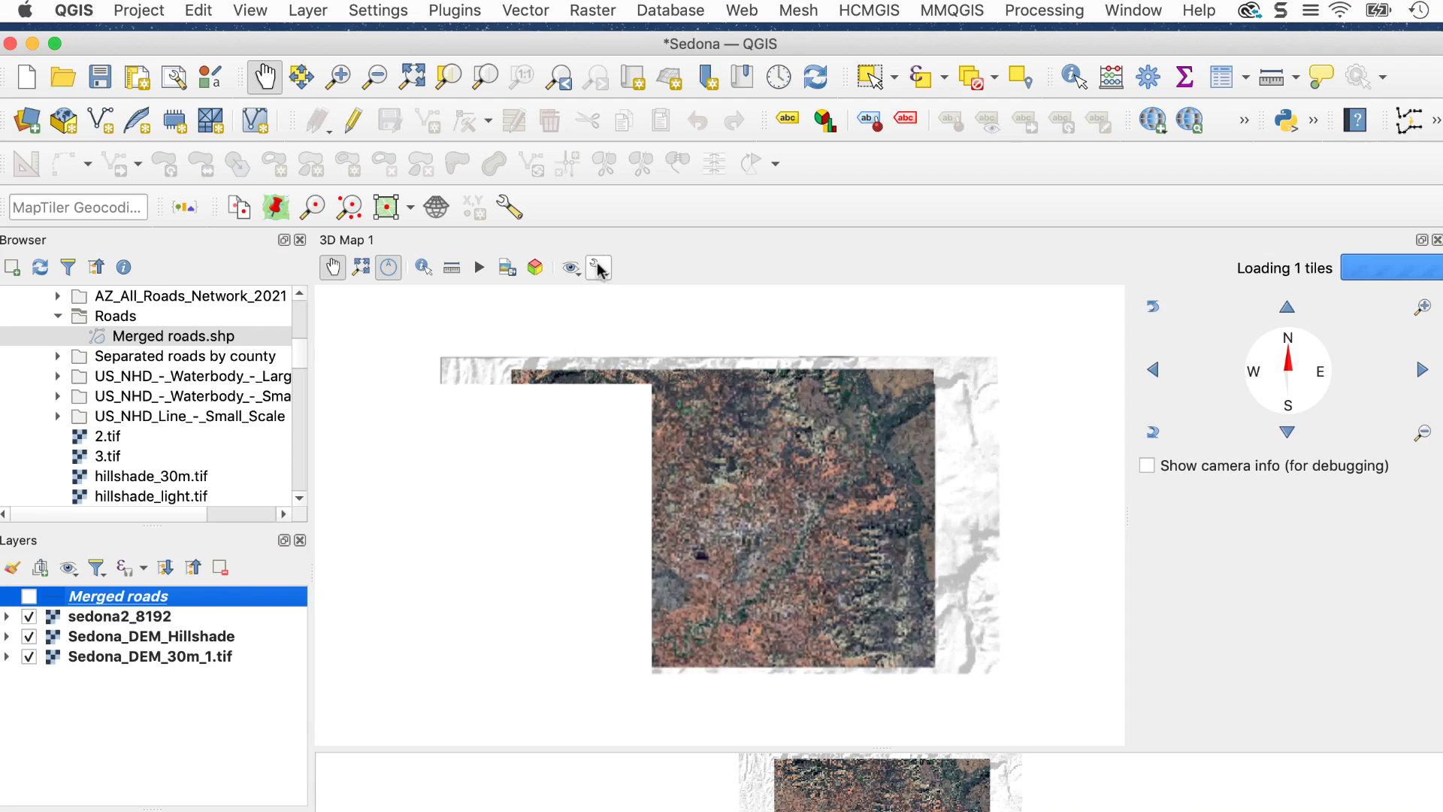
- Set the new view's terrain to DEM from Sedona_DEM with vertical scale 3.00
{"action": "left_click", "coordinate": [598, 268]}
{"action": "left_click", "coordinate": [607, 351]}
{"action": "left_click", "coordinate": [1323, 338]}
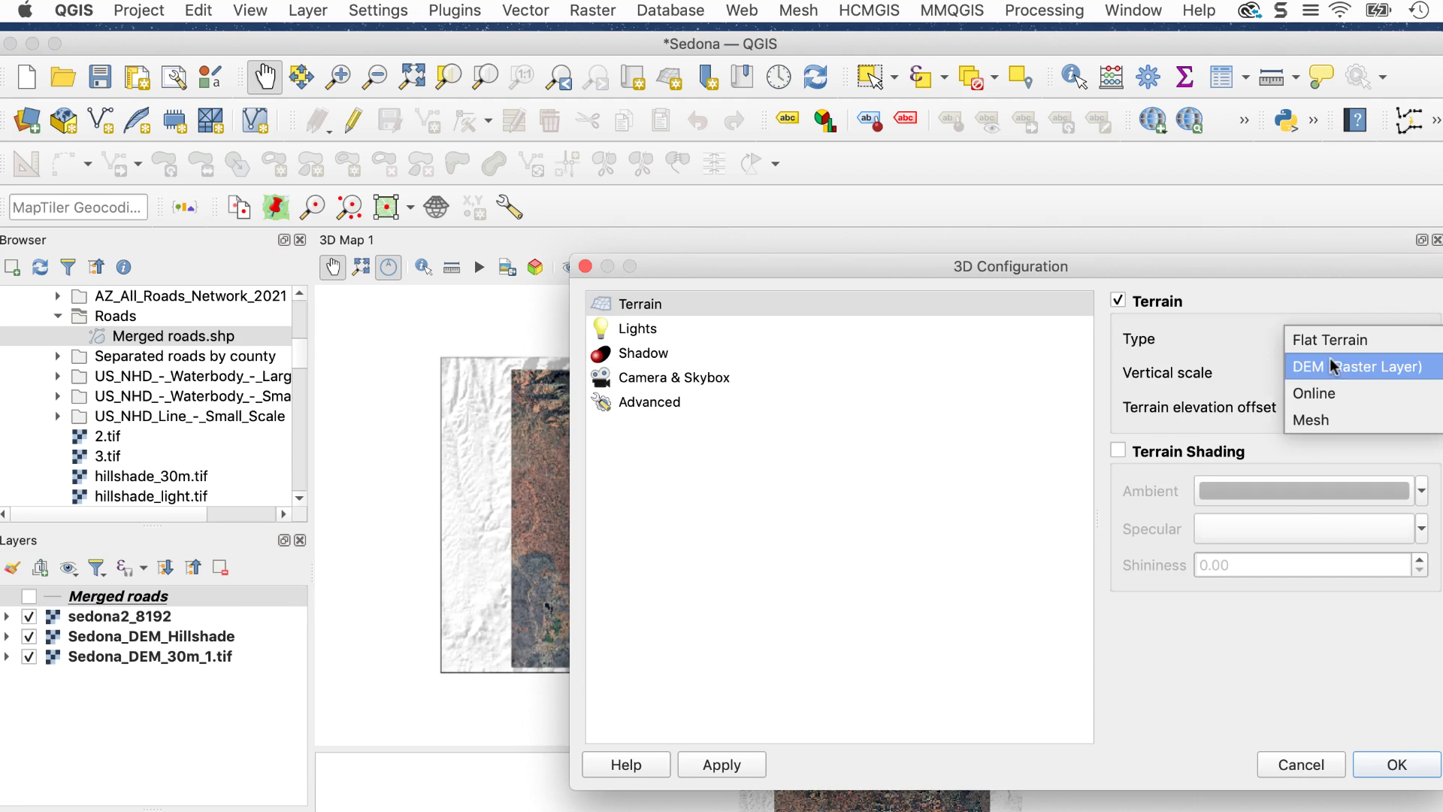
{"action": "left_click", "coordinate": [1328, 358]}
{"action": "left_click", "coordinate": [1332, 412]}
{"action": "left_click", "coordinate": [1338, 458]}
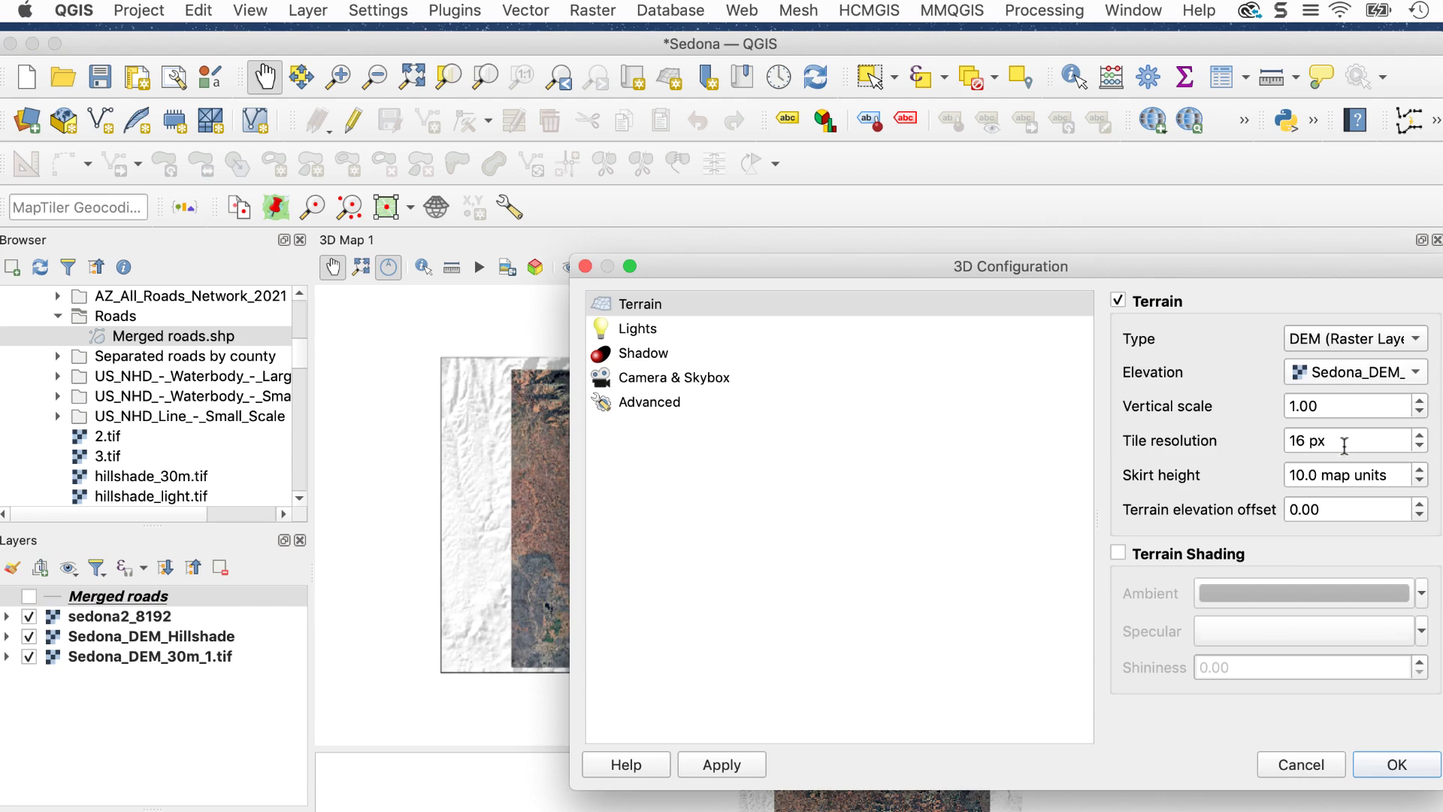
{"action": "left_click", "coordinate": [1421, 401]}
{"action": "left_click", "coordinate": [1421, 400]}
{"action": "left_click", "coordinate": [1377, 764]}
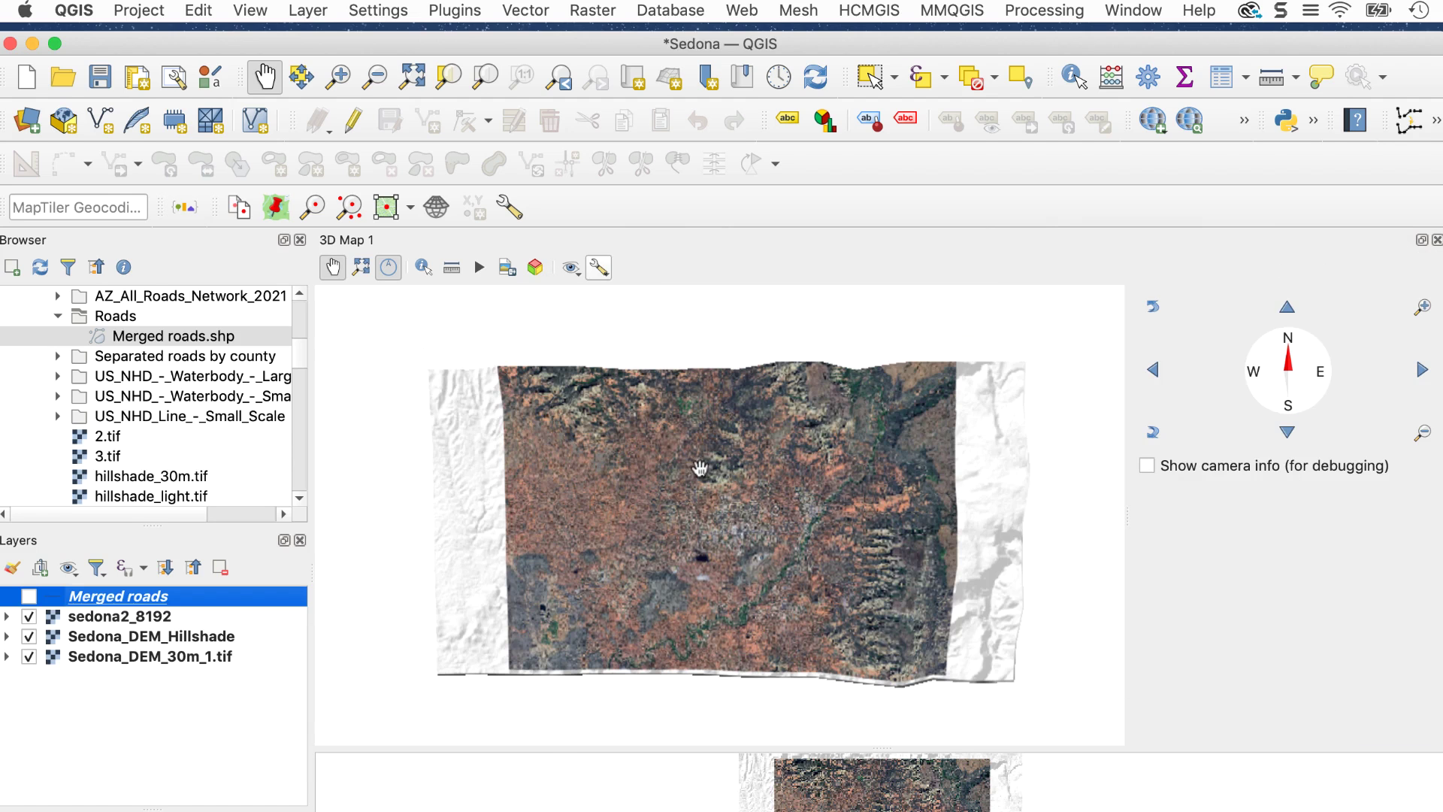
- Tilt, zoom and rotate the satellite-draped terrain to frame Sedona's mountains
{"action": "middle_click_drag", "start_coordinate": [699, 468], "coordinate": [700, 513]}
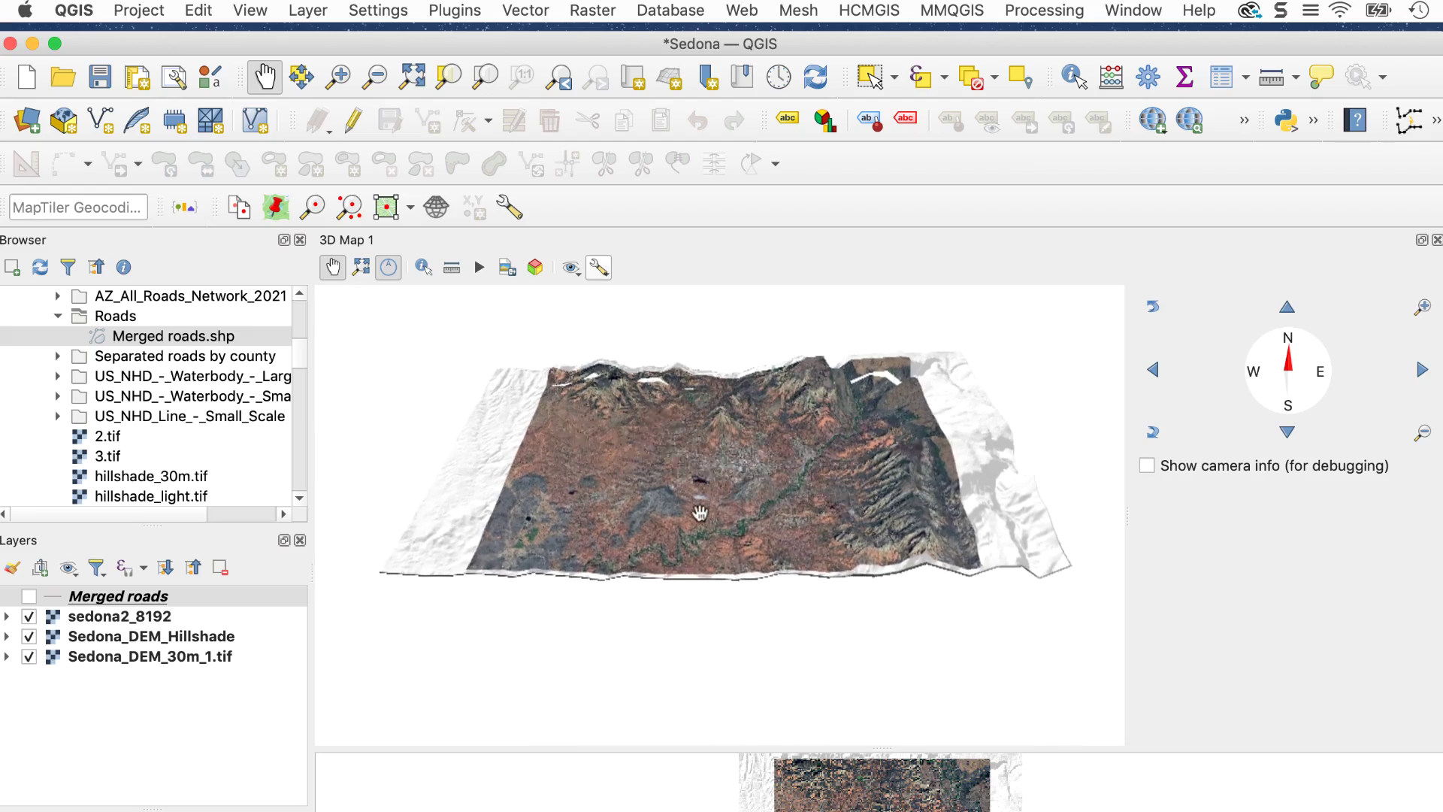
{"action": "scroll", "coordinate": [700, 514], "scroll_direction": "up", "scroll_amount": 8}
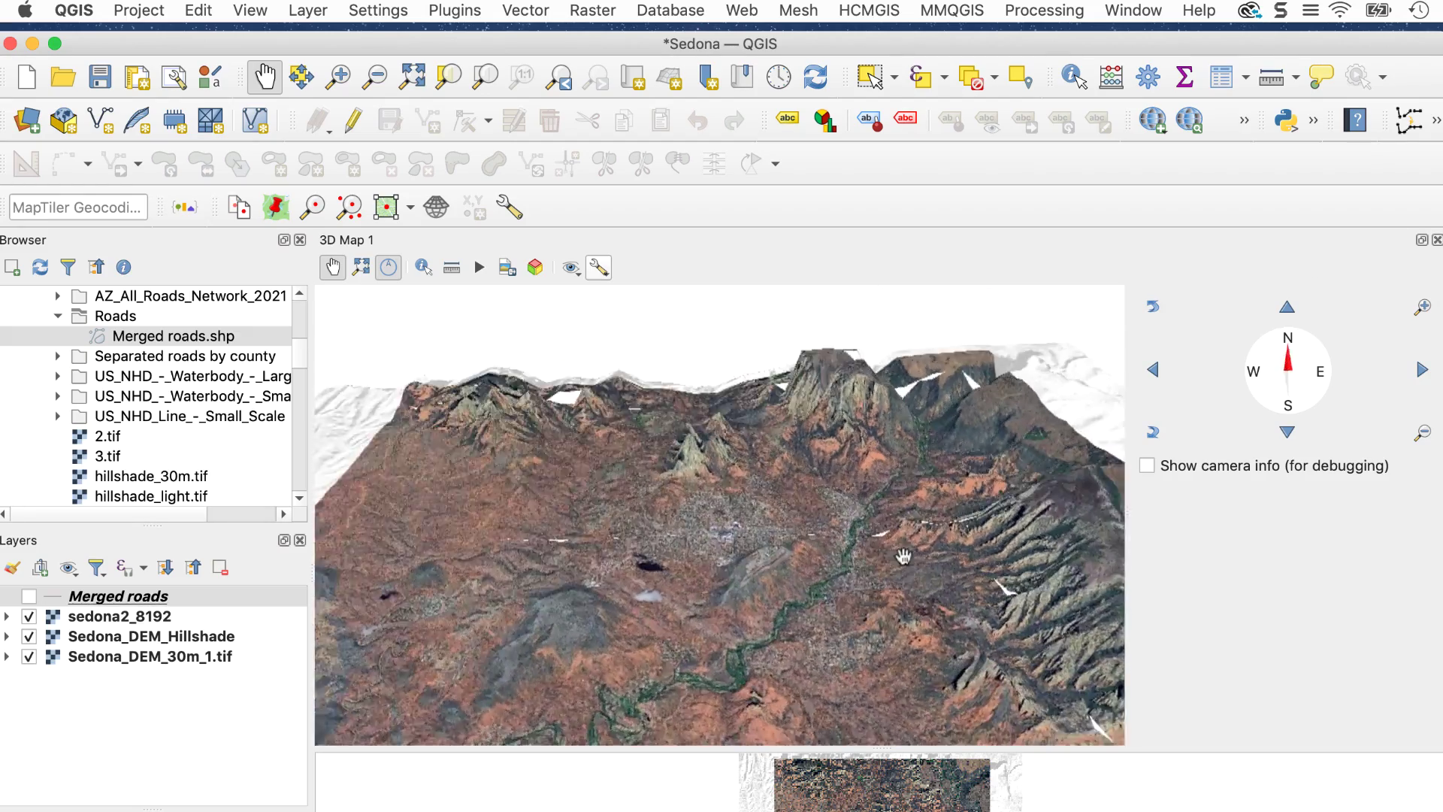
{"action": "middle_click_drag", "start_coordinate": [903, 556], "coordinate": [1015, 497]}
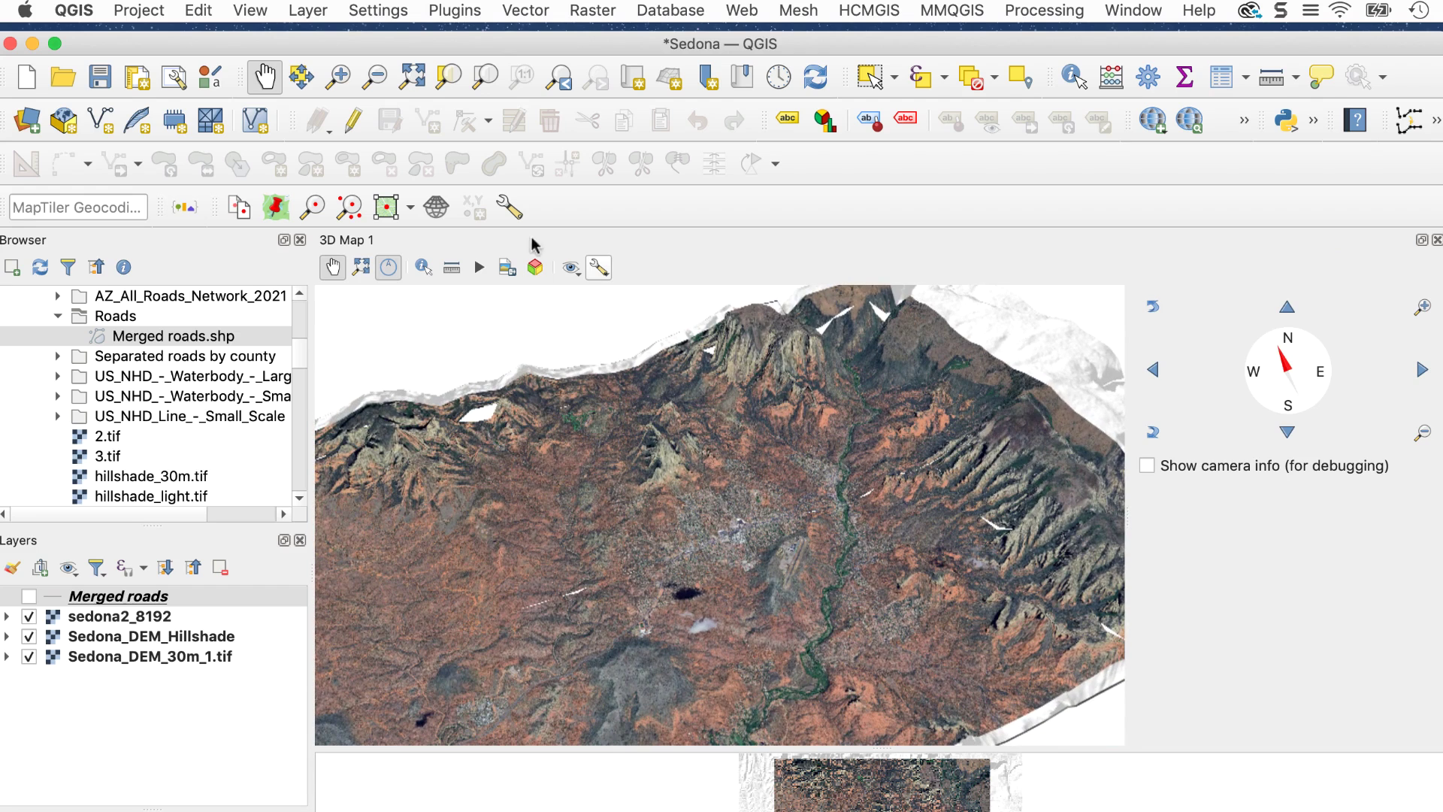
- Set the terrain skirt height to 200 and tilt the view toward the horizon
{"action": "left_click", "coordinate": [599, 267]}
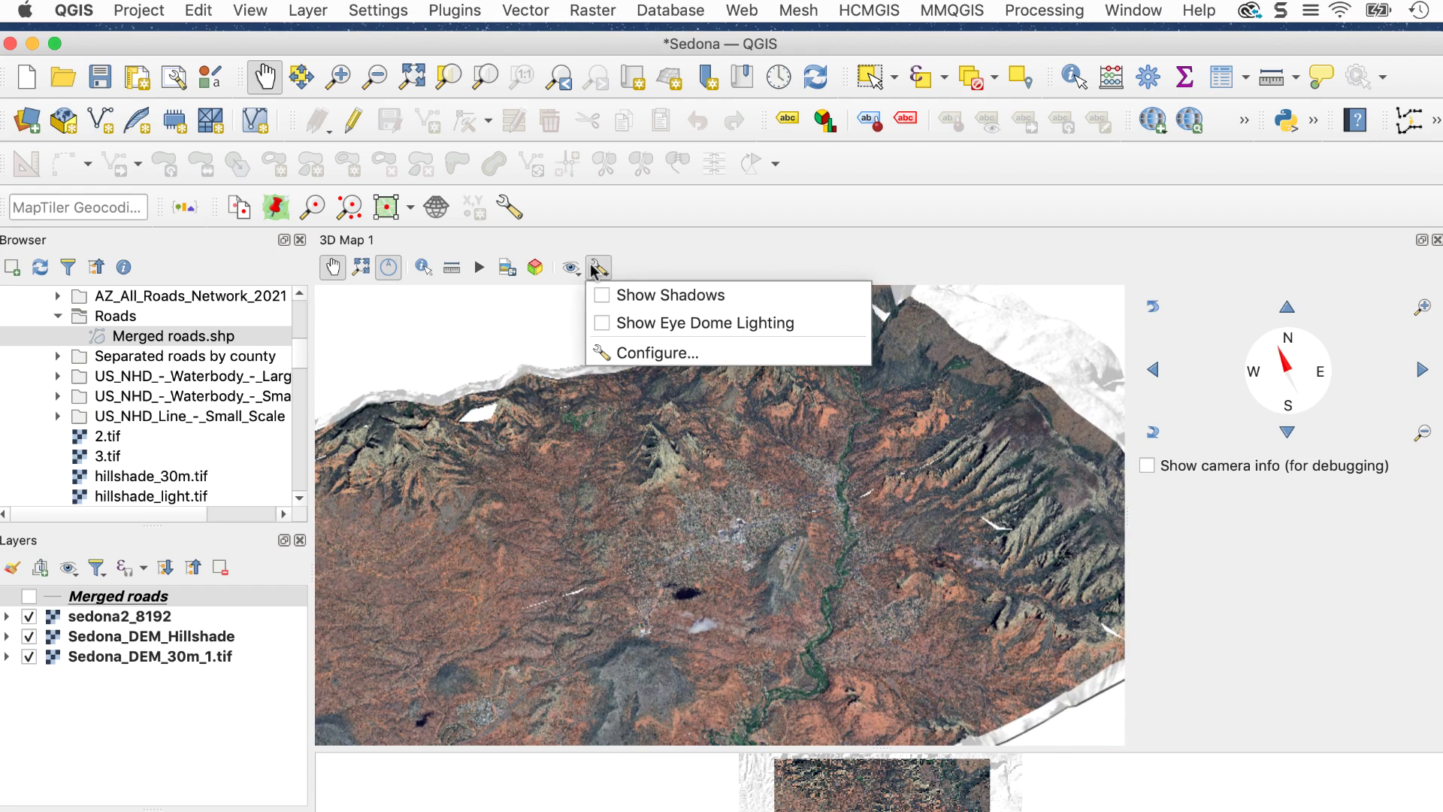
{"action": "left_click", "coordinate": [631, 353]}
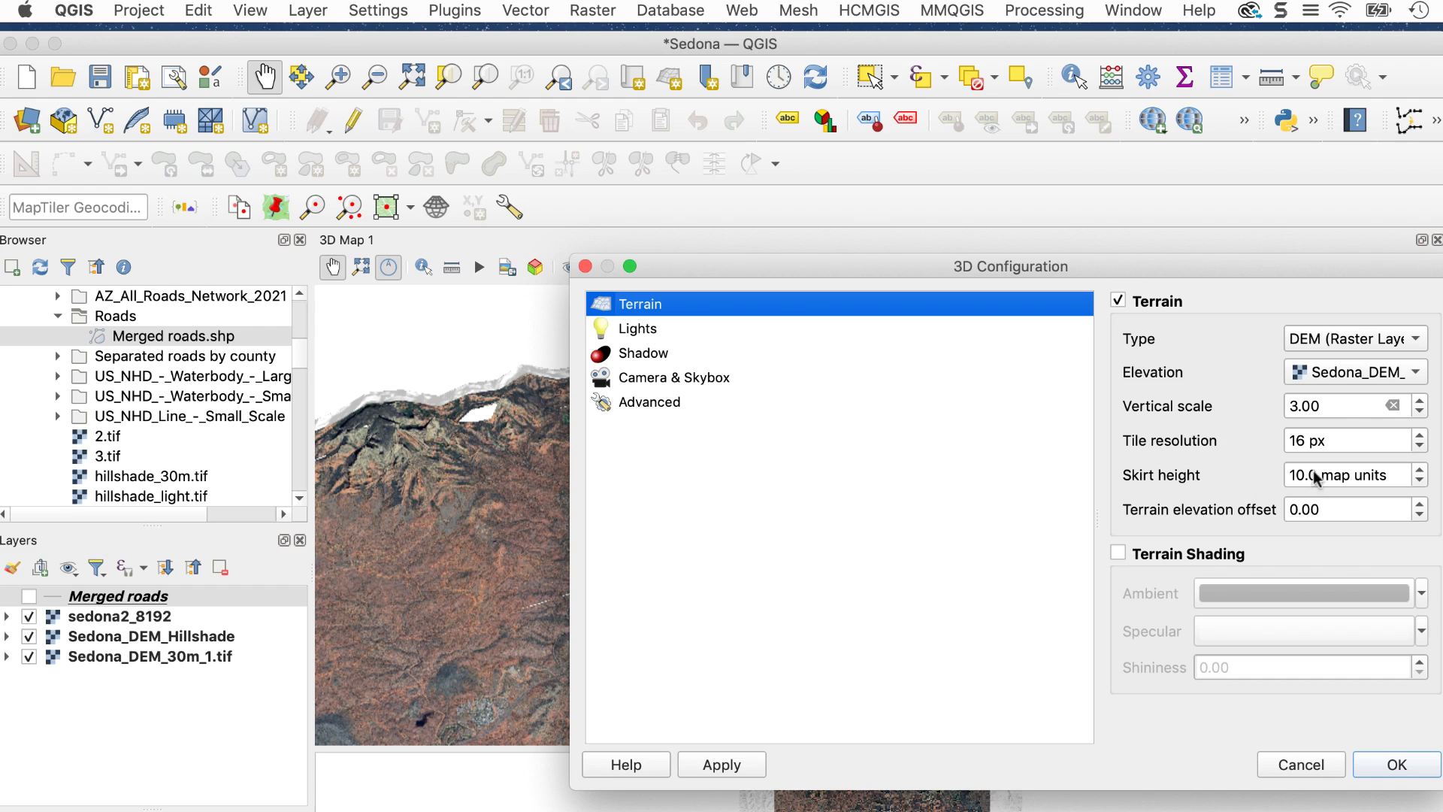
{"action": "double_click", "coordinate": [1314, 476]}
{"action": "type", "text": "200"}
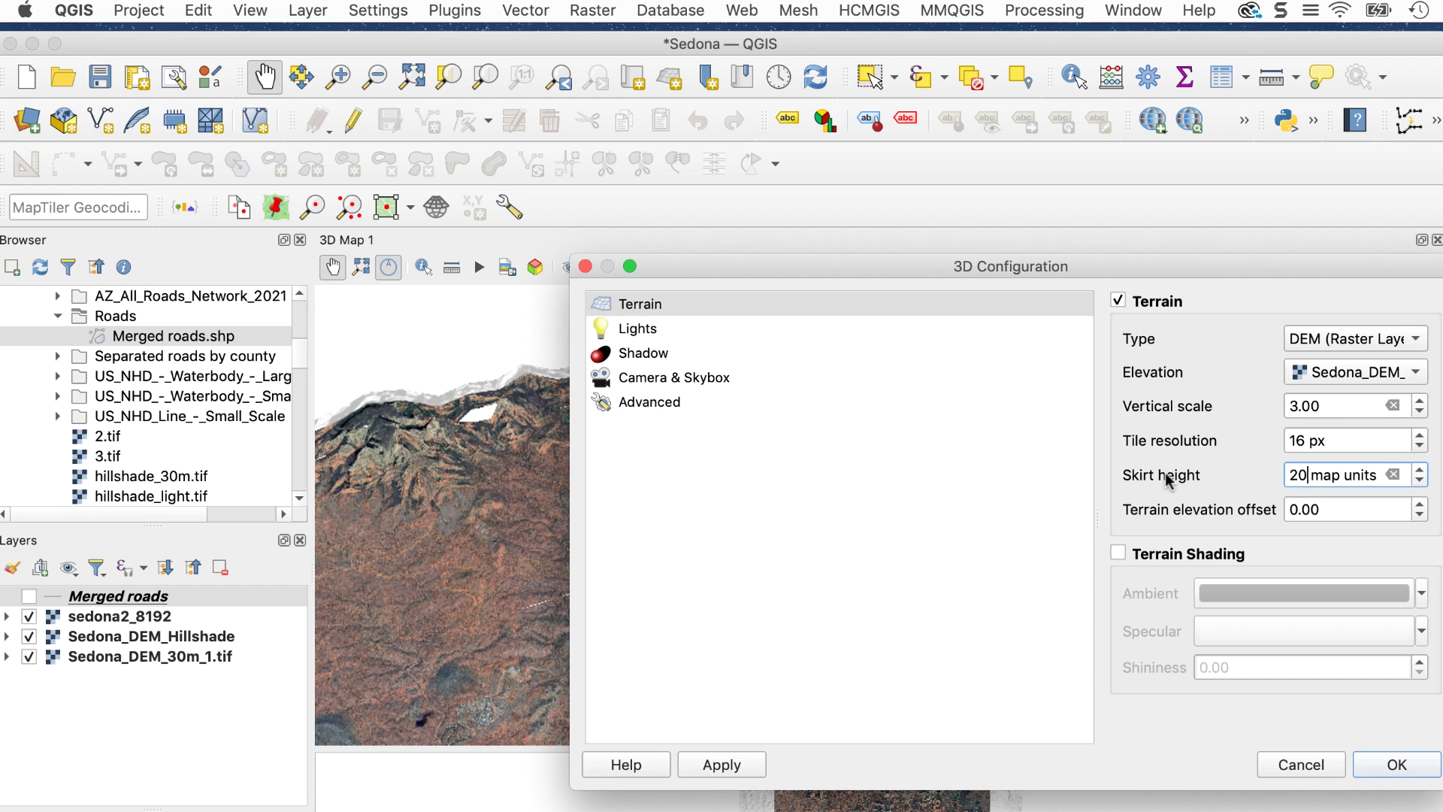
{"action": "left_click", "coordinate": [1379, 764]}
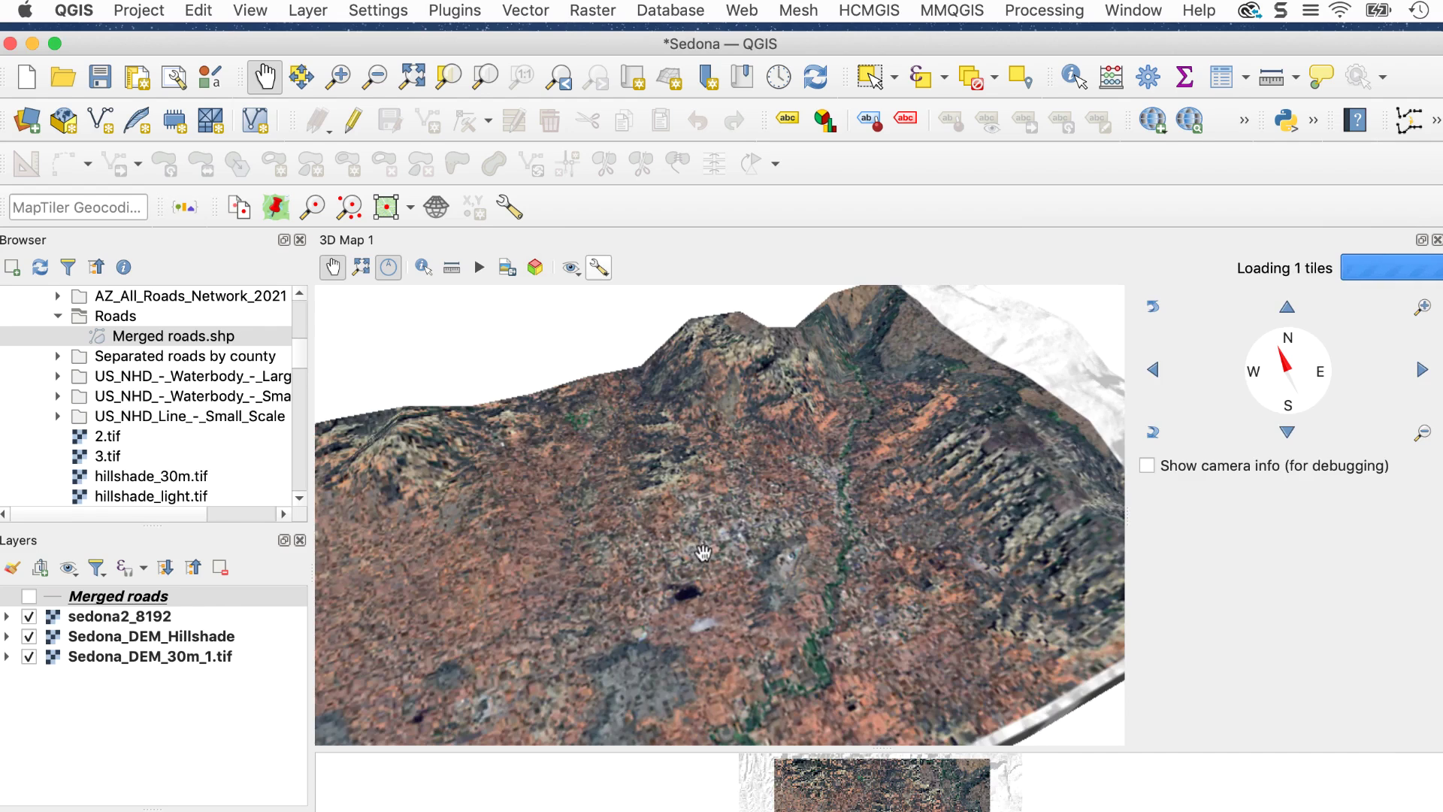
{"action": "middle_click_drag", "start_coordinate": [704, 553], "coordinate": [787, 684]}
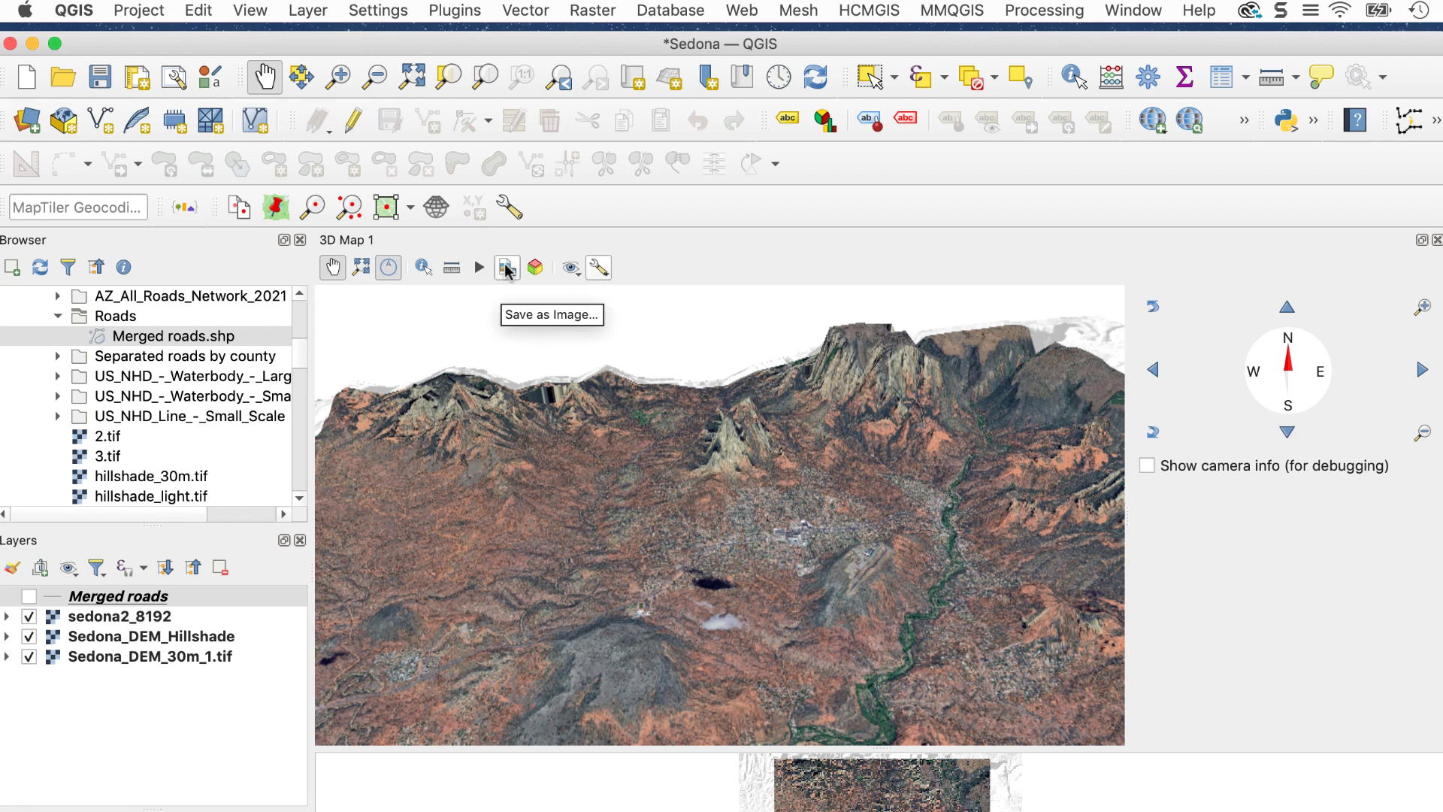
- Save the 3D view as sedona_lores.tif on the Desktop and dismiss the confirmation
{"action": "left_click", "coordinate": [506, 268]}
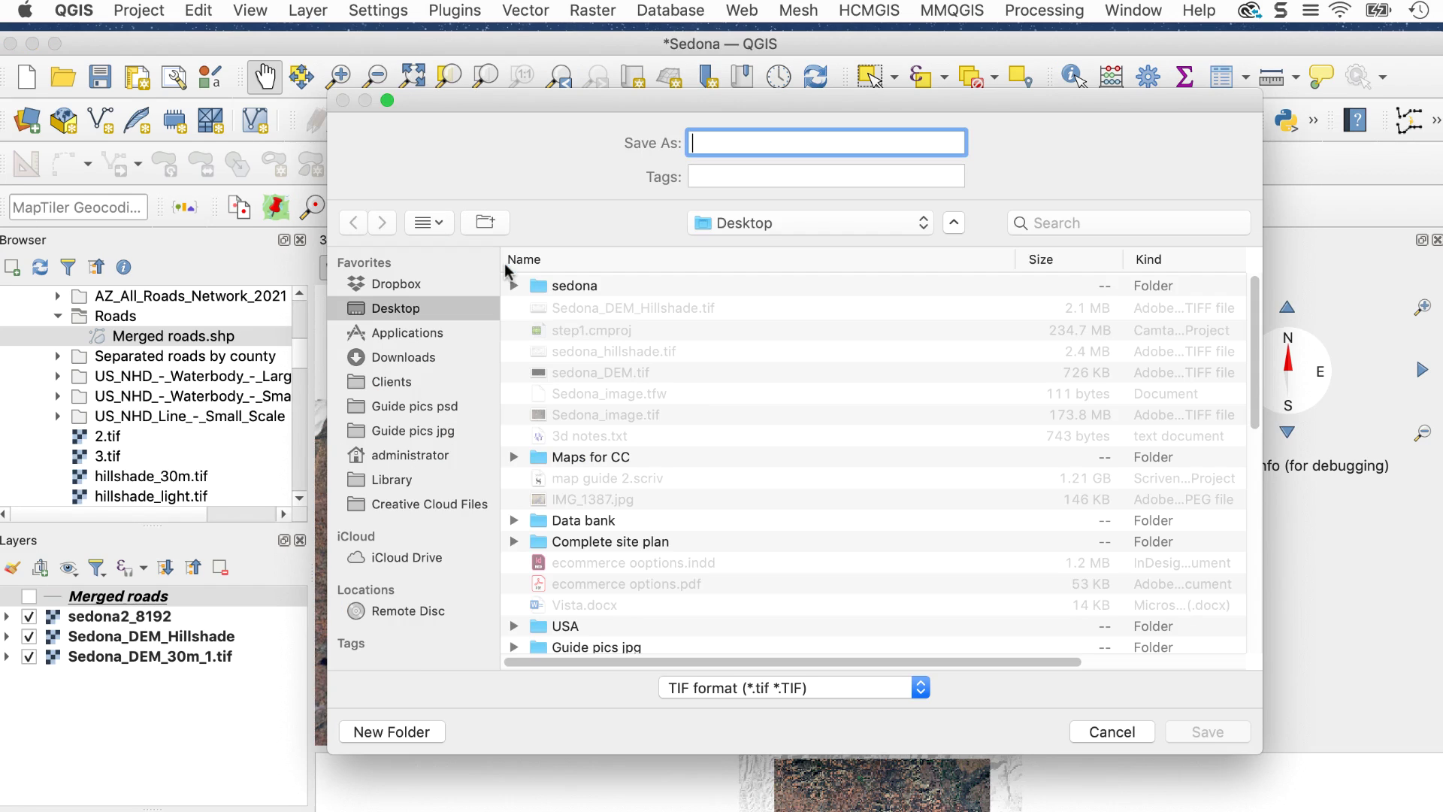
{"action": "type", "text": "s"}
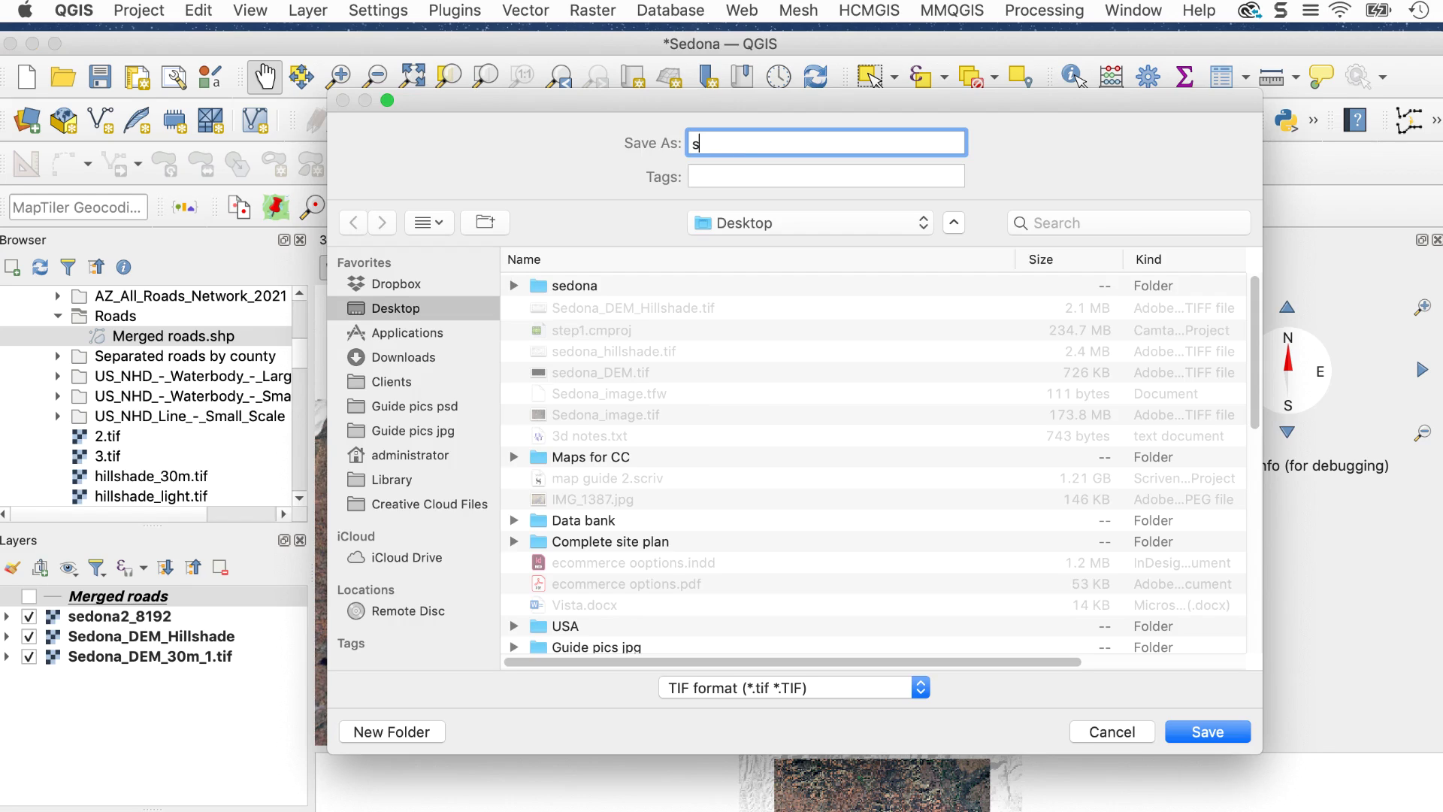
{"action": "type", "text": "edona_lores"}
{"action": "left_click", "coordinate": [1189, 738]}
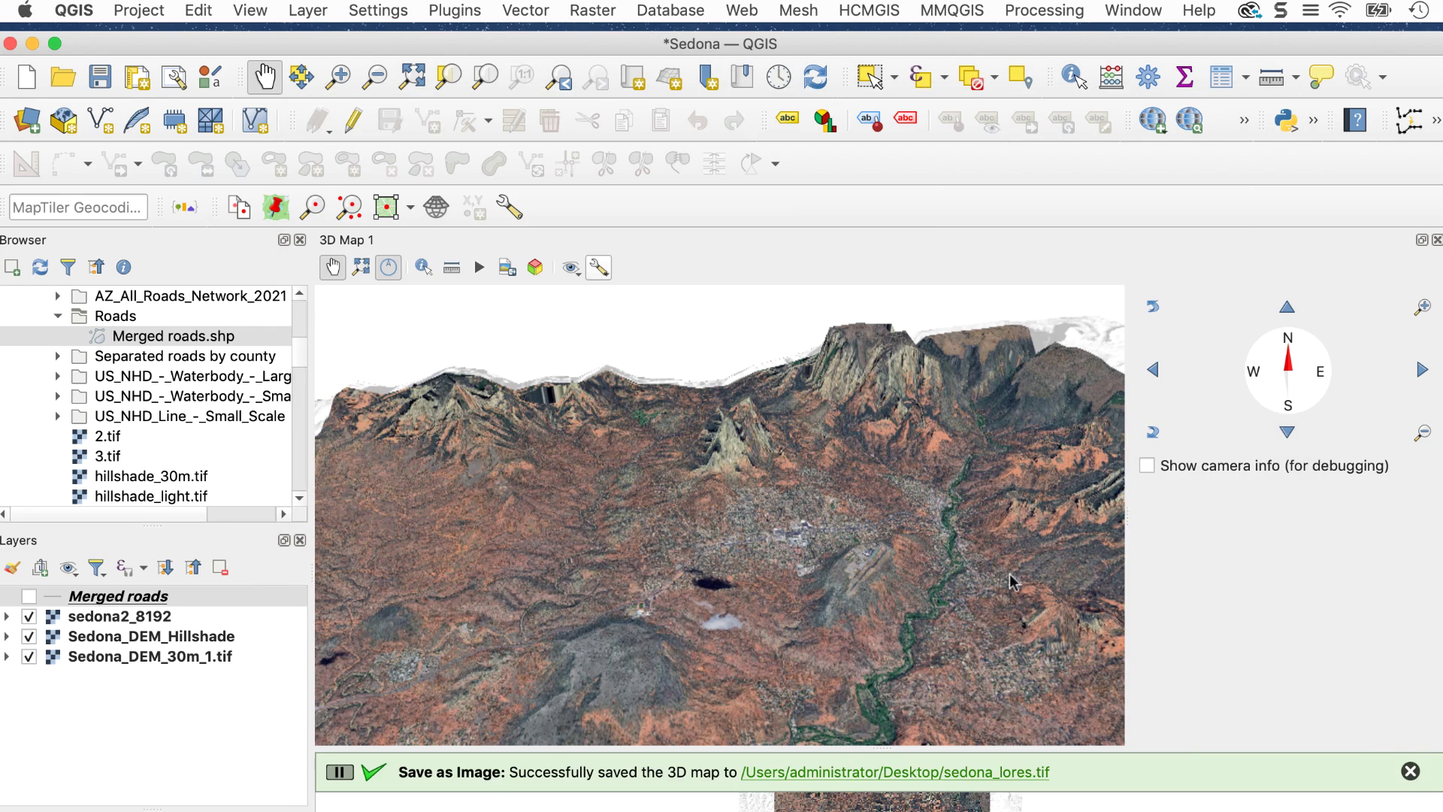
{"action": "left_click", "coordinate": [1410, 772]}
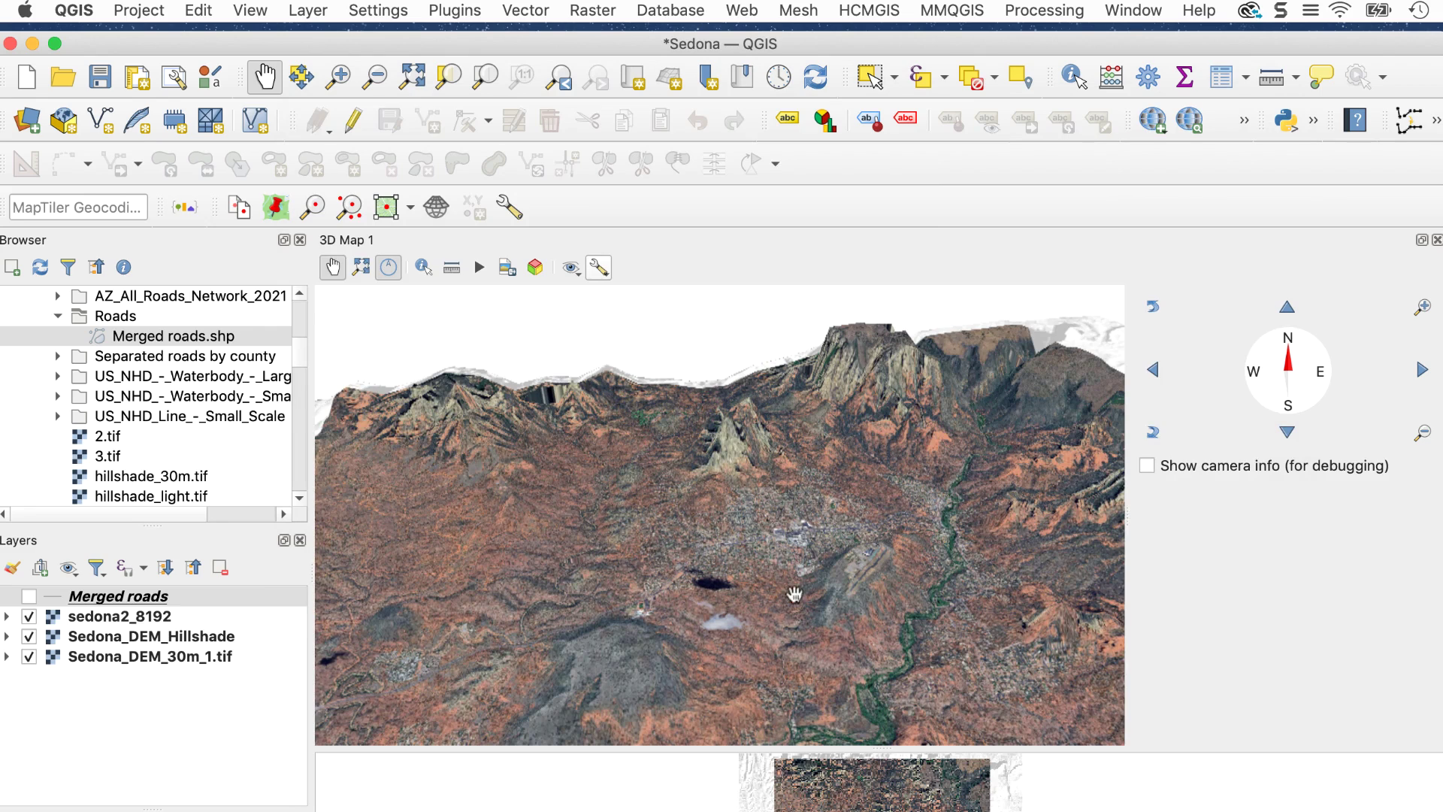
- Float the 3D map window aside and create a print layout named Sedona_hires
{"action": "left_click", "coordinate": [1421, 239]}
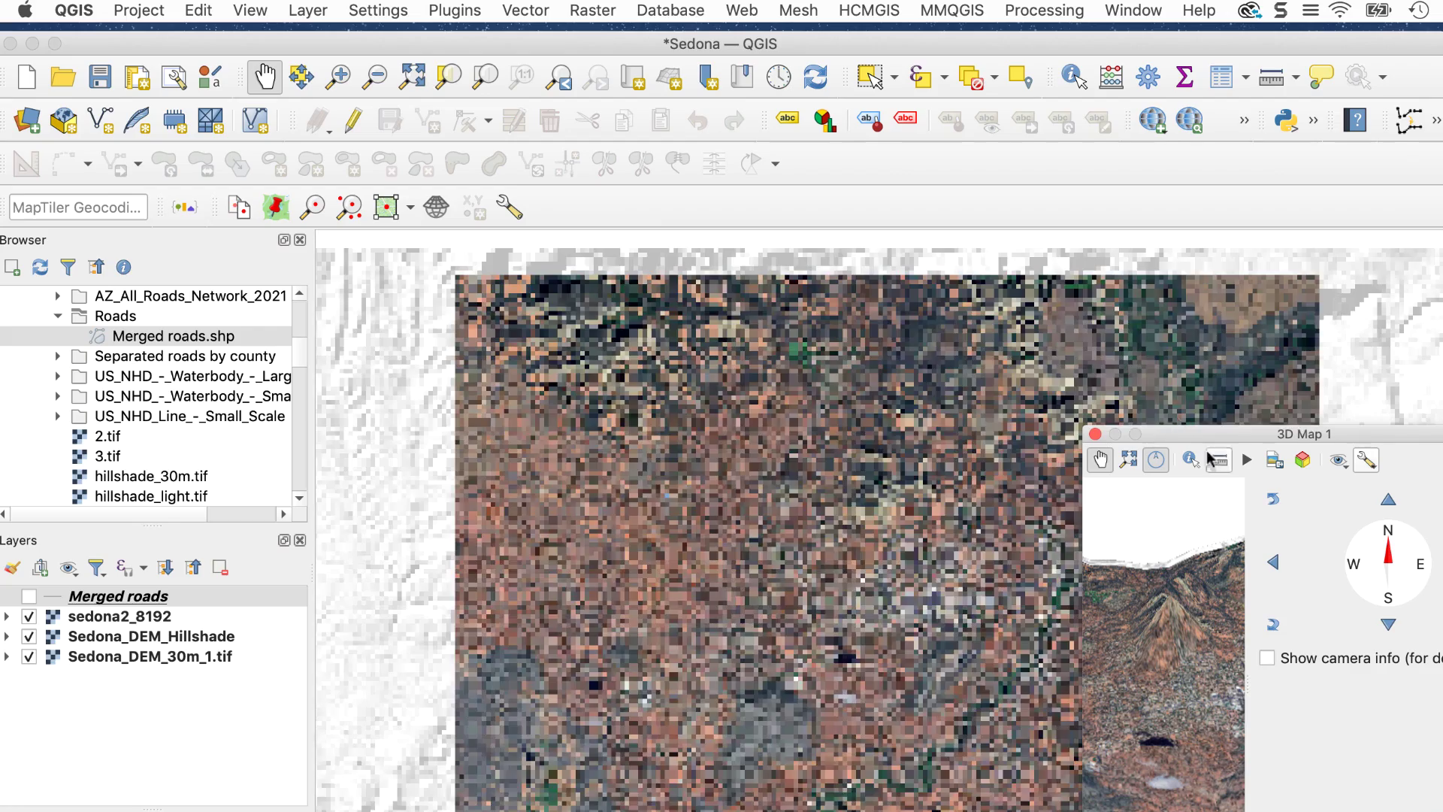
{"action": "left_click_drag", "start_coordinate": [1164, 434], "coordinate": [1442, 477]}
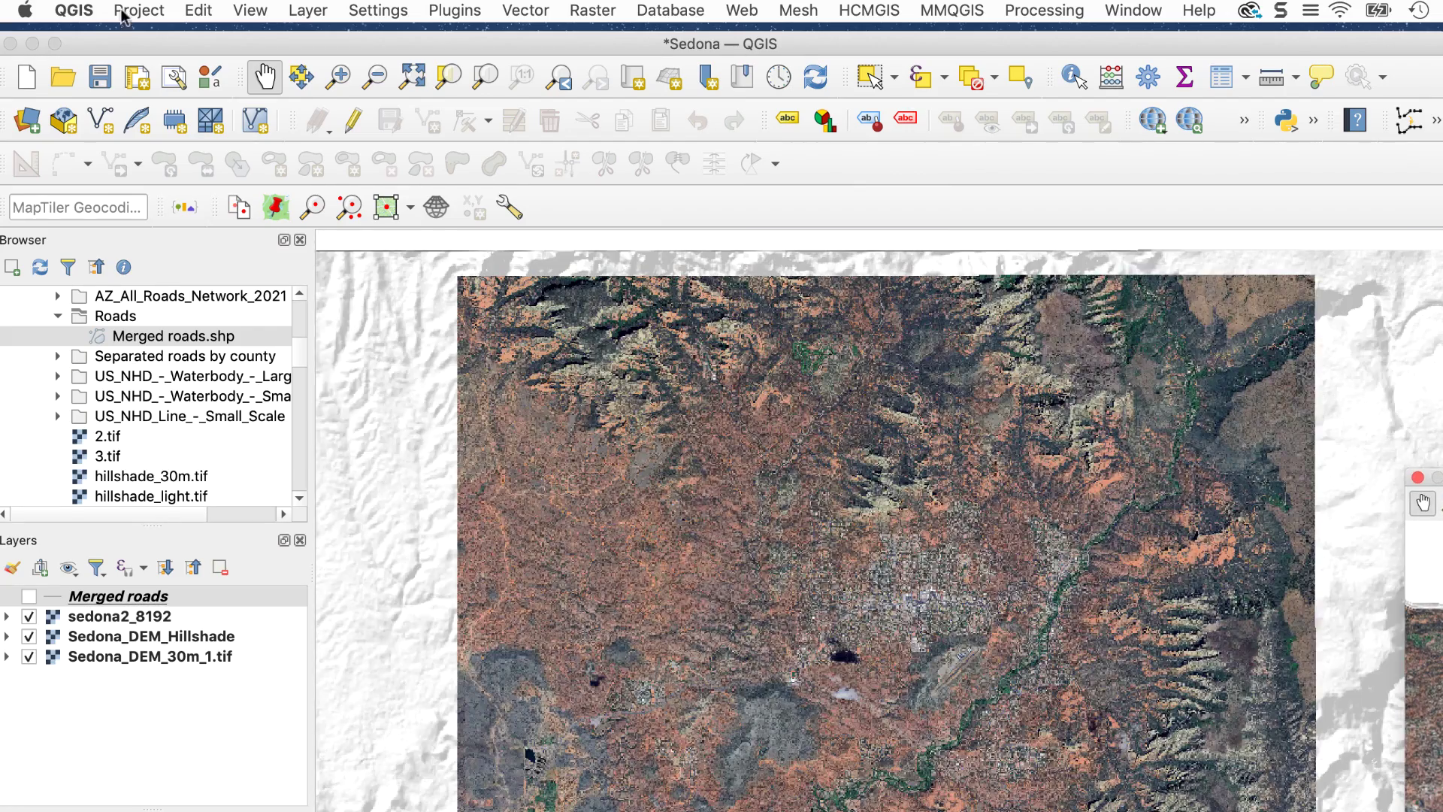
{"action": "left_click", "coordinate": [124, 10]}
{"action": "left_click", "coordinate": [267, 391]}
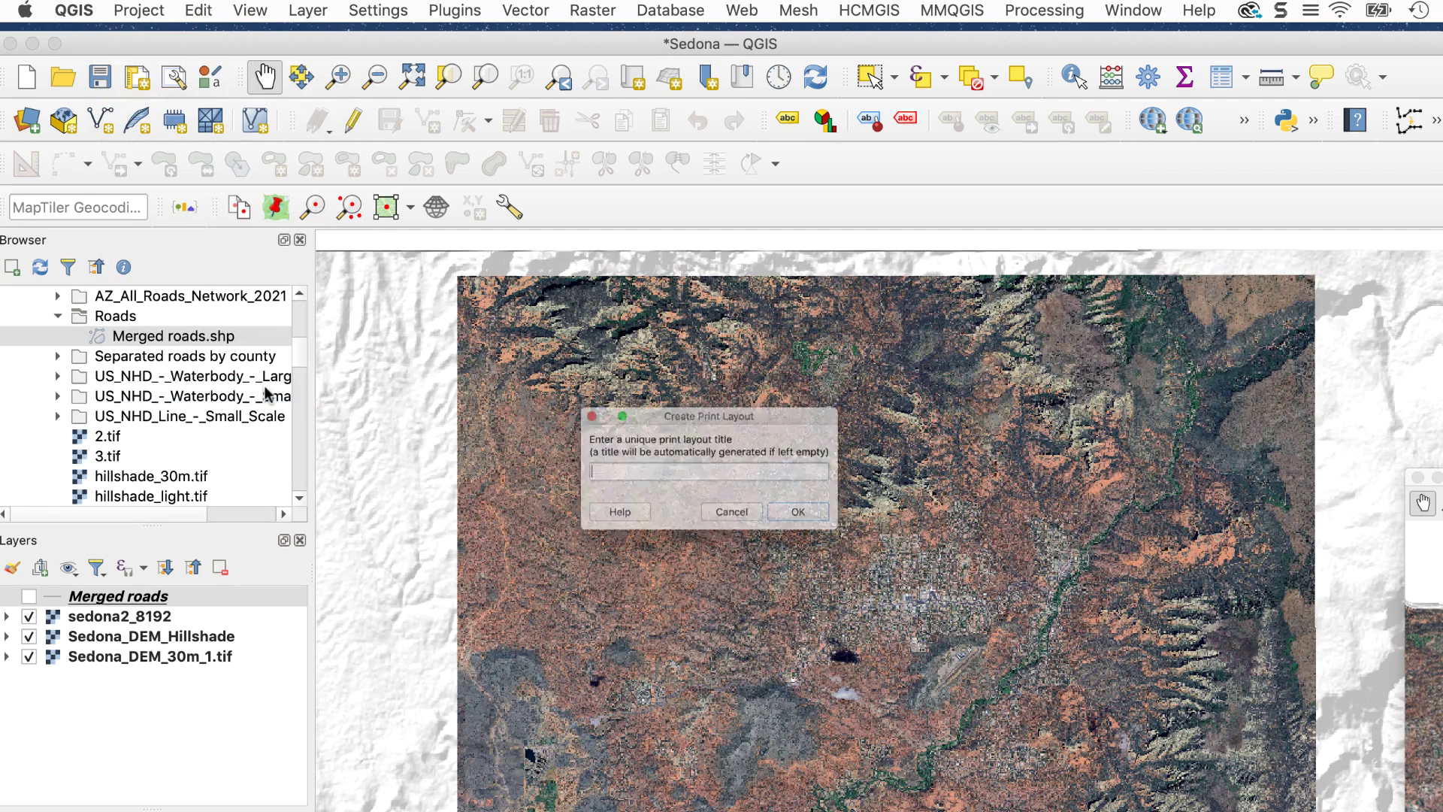
{"action": "type", "text": "Sed"}
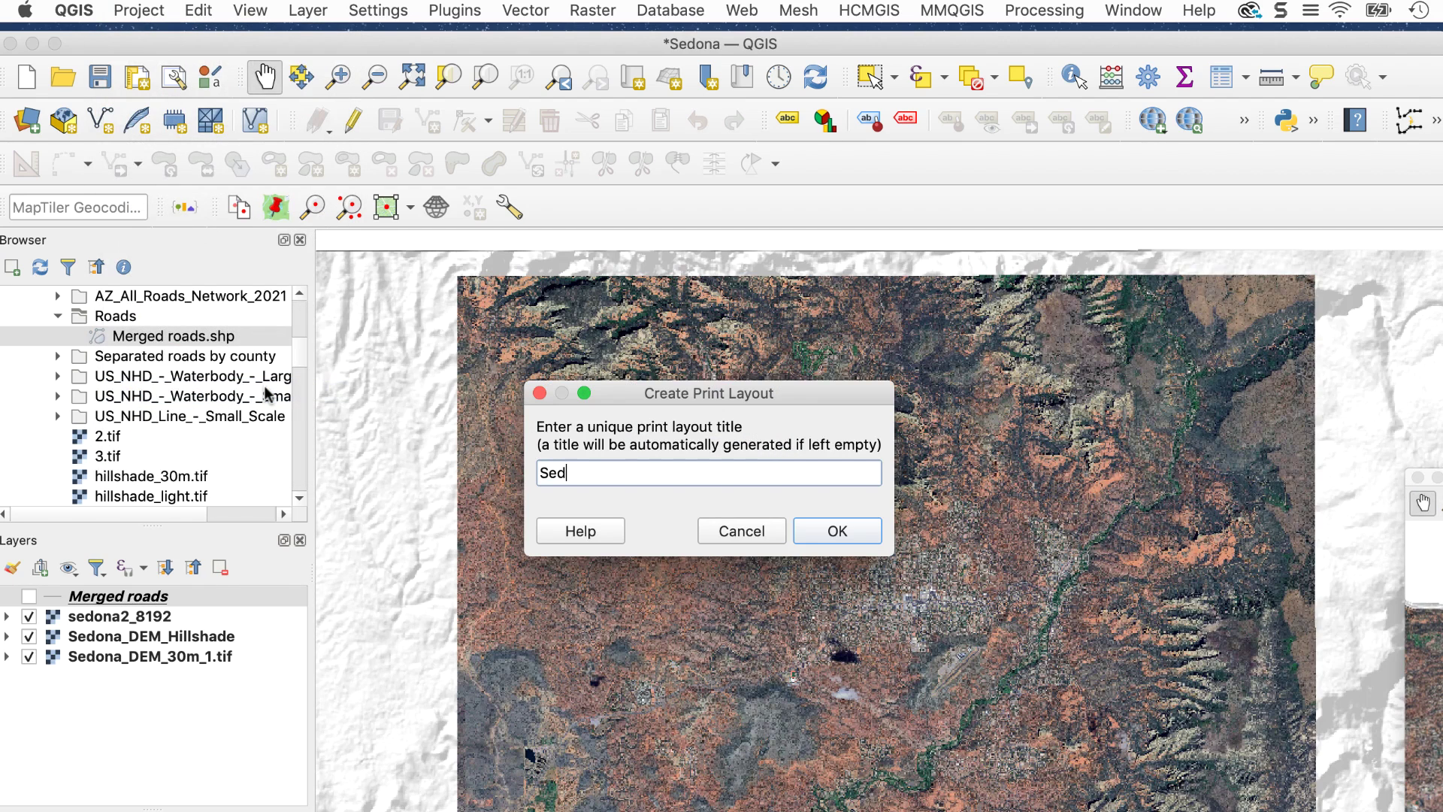
{"action": "type", "text": "ona_hires"}
{"action": "left_click", "coordinate": [840, 529]}
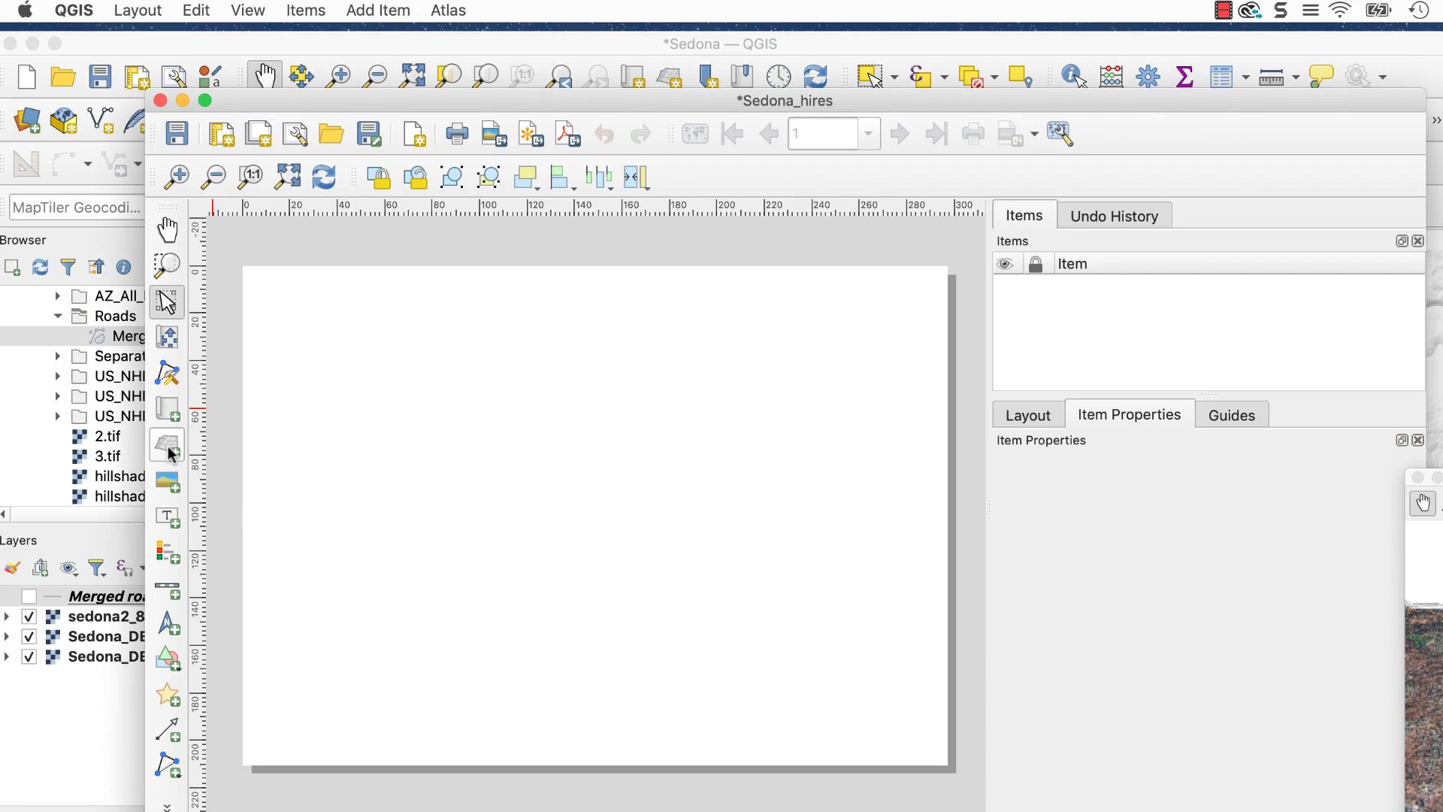
- Add a full-page 3D Map item copying its view settings from 3D Map 1
{"action": "left_click", "coordinate": [170, 451]}
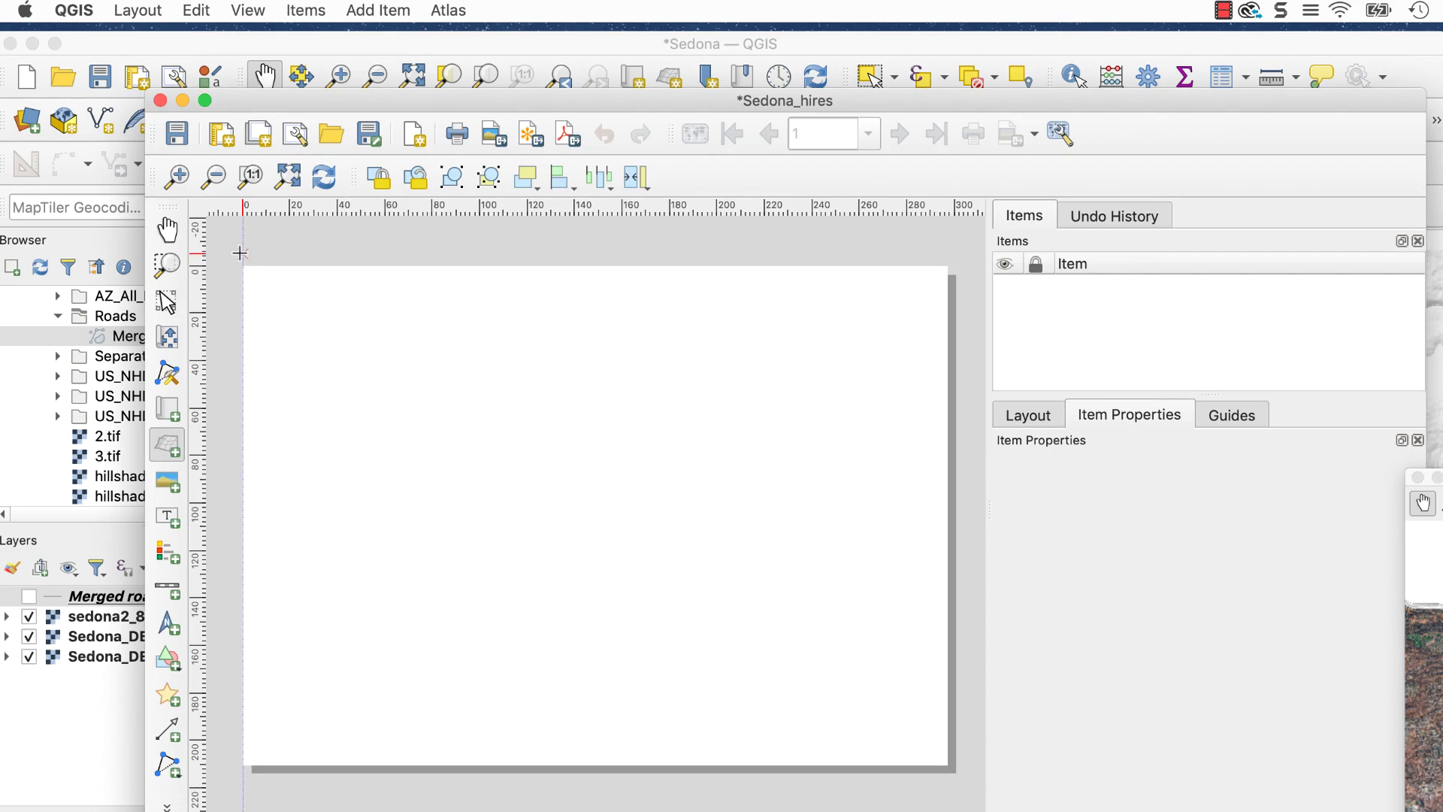
{"action": "left_click_drag", "start_coordinate": [242, 266], "coordinate": [949, 759]}
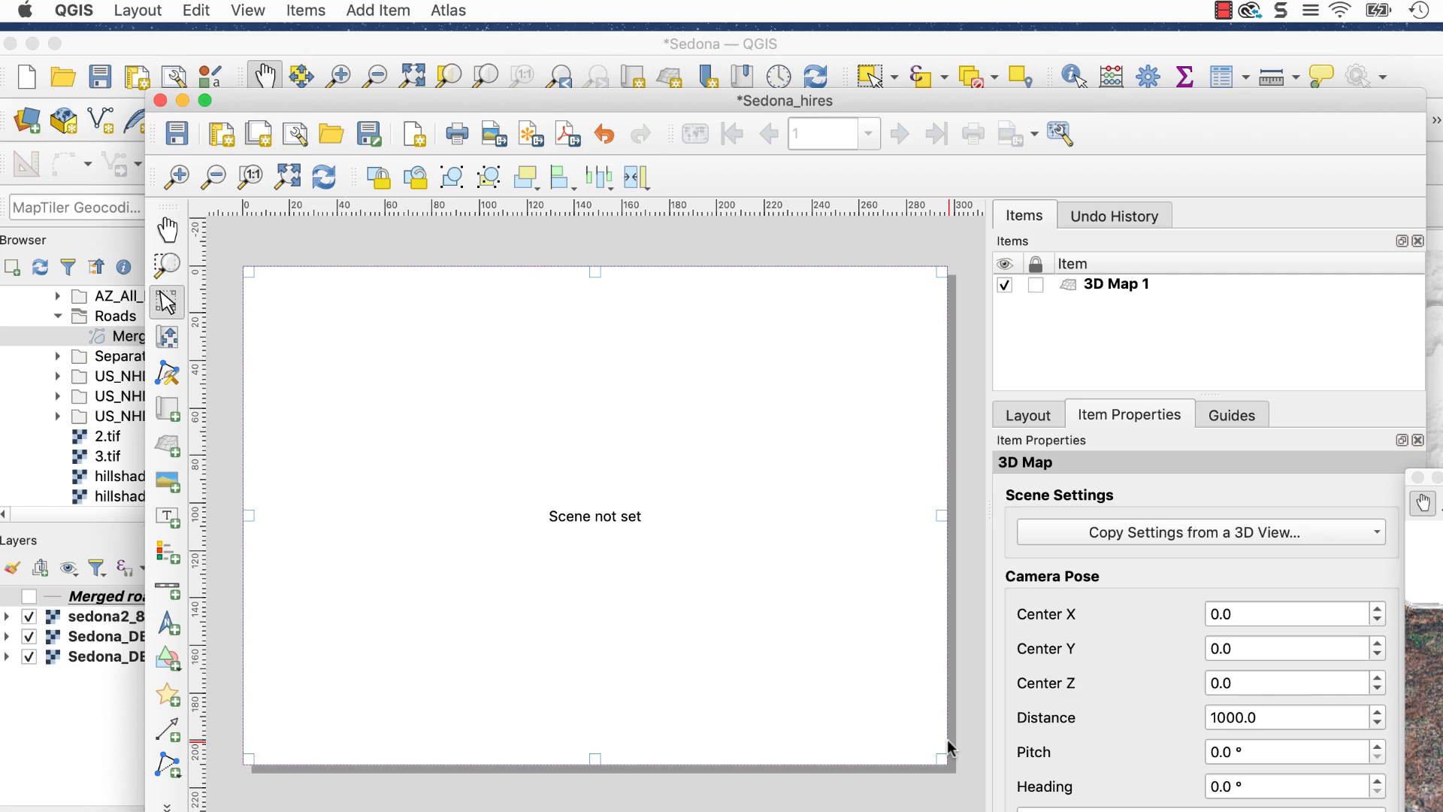
{"action": "left_click", "coordinate": [1066, 537]}
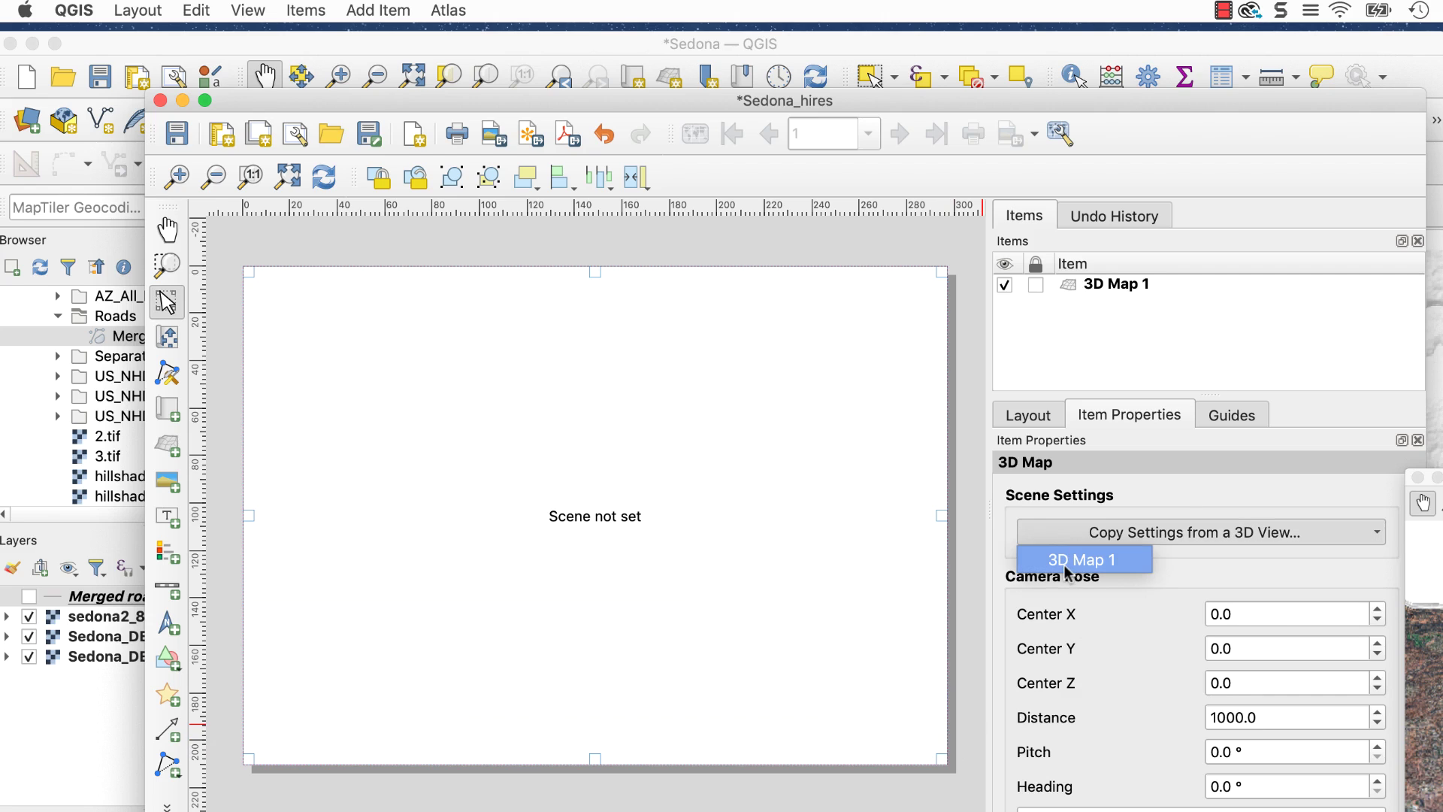
{"action": "left_click", "coordinate": [1067, 559]}
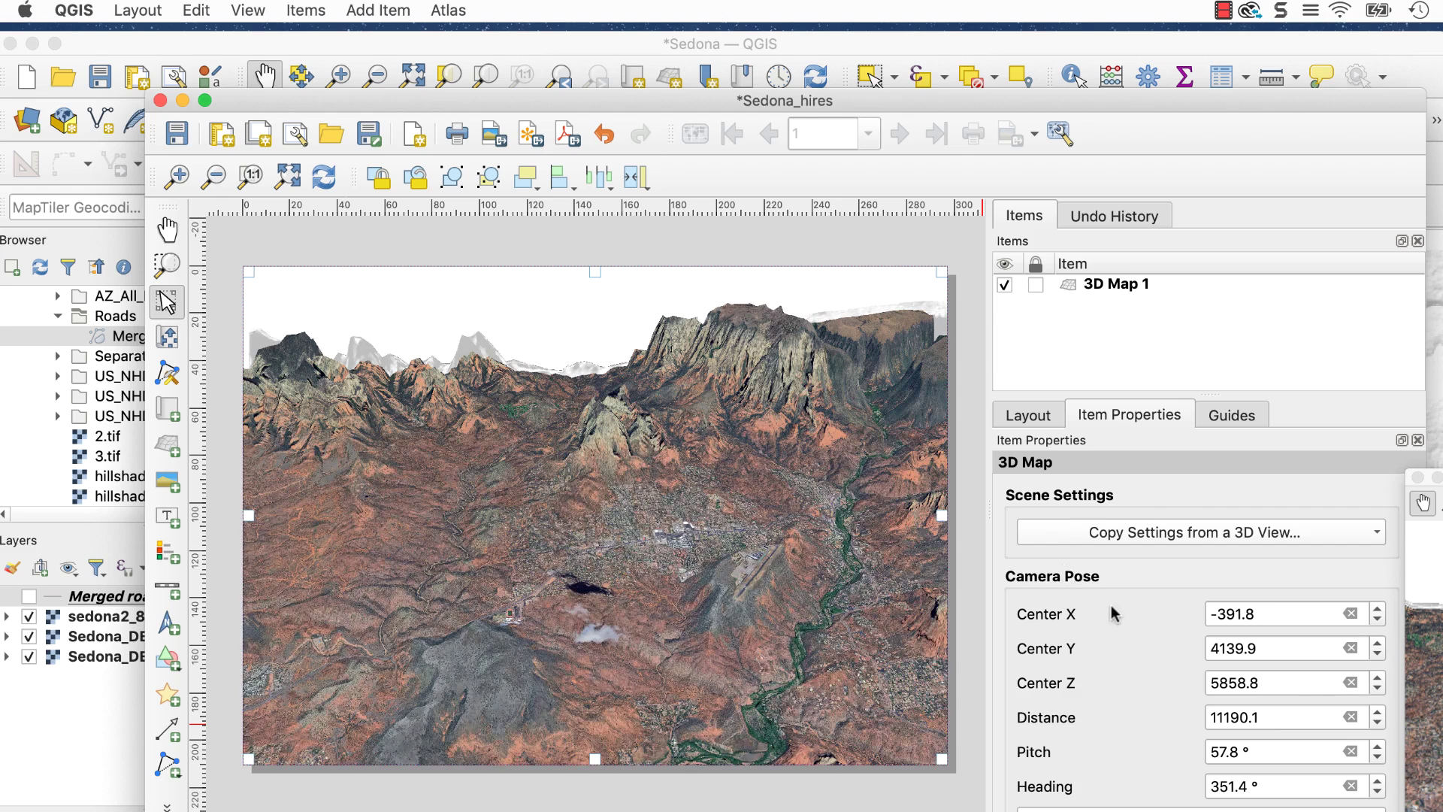
- Show the Layout settings and scroll down to Export Settings at 300 dpi
{"action": "left_click", "coordinate": [1026, 415]}
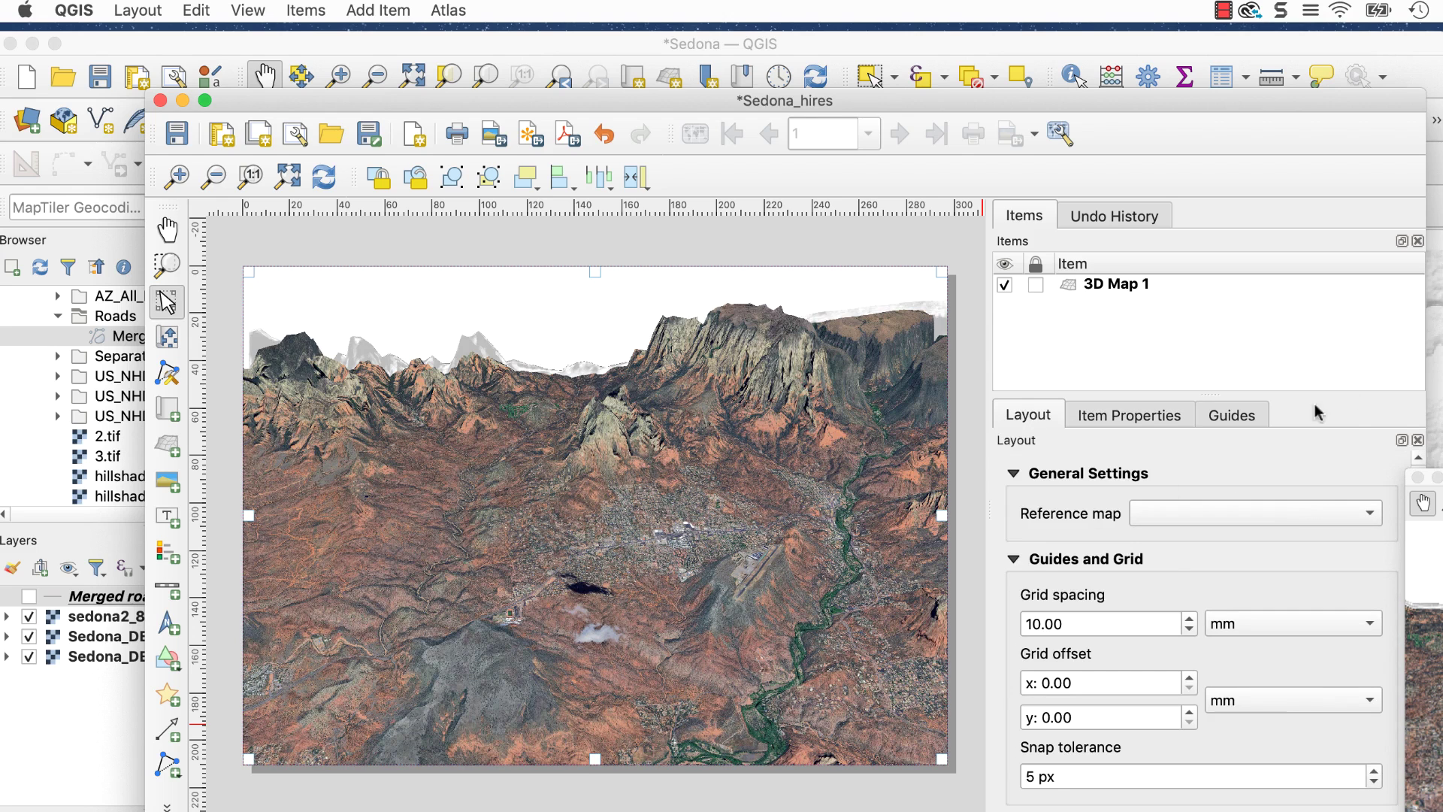
{"action": "scroll", "coordinate": [1281, 537], "scroll_direction": "down", "scroll_amount": 2}
{"action": "scroll", "coordinate": [1277, 556], "scroll_direction": "down", "scroll_amount": 5}
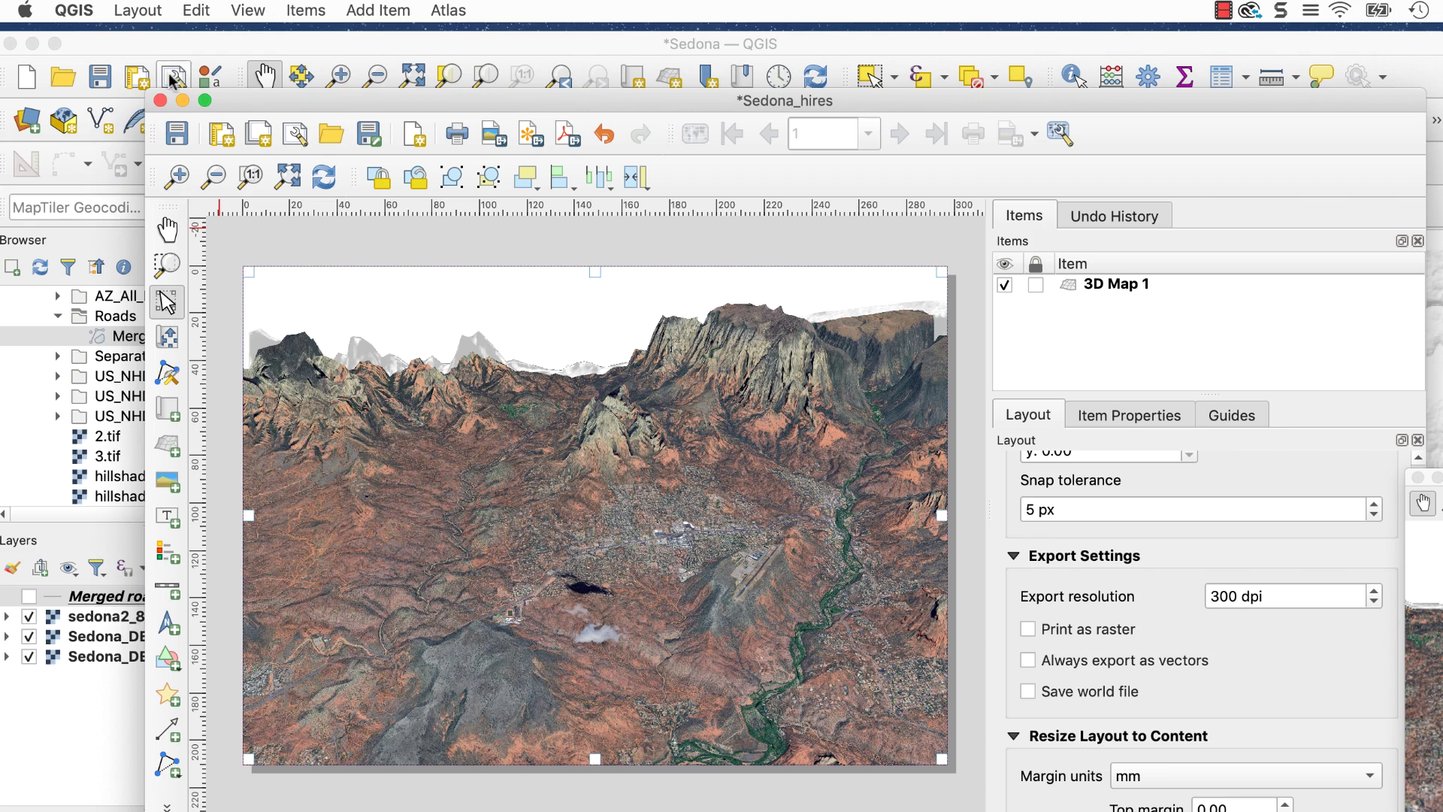
- Export the layout as Sedona_hires.tif with page width 8192 px (8192 × 5792)
{"action": "left_click", "coordinate": [150, 9]}
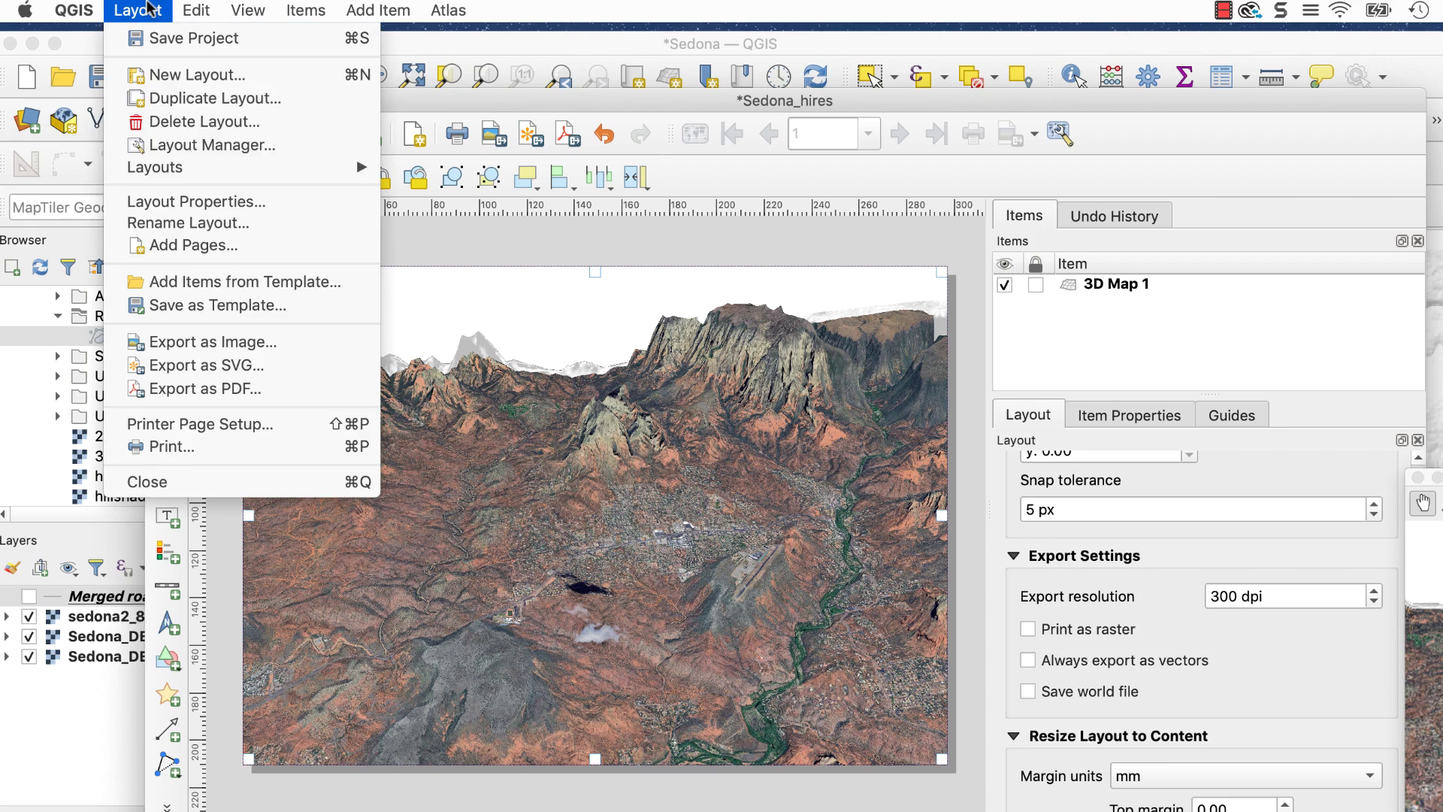
{"action": "left_click", "coordinate": [286, 343]}
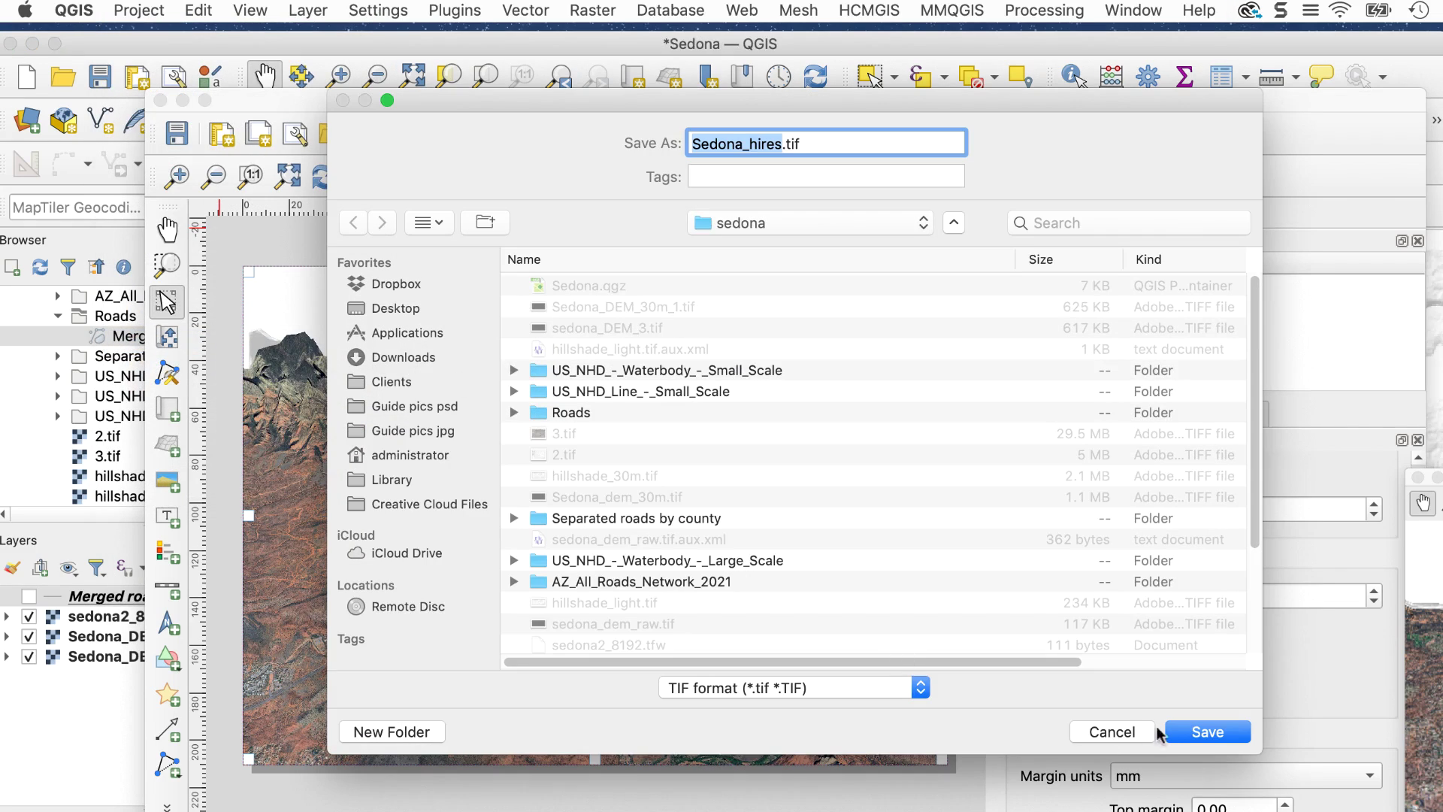
{"action": "left_click", "coordinate": [1193, 738]}
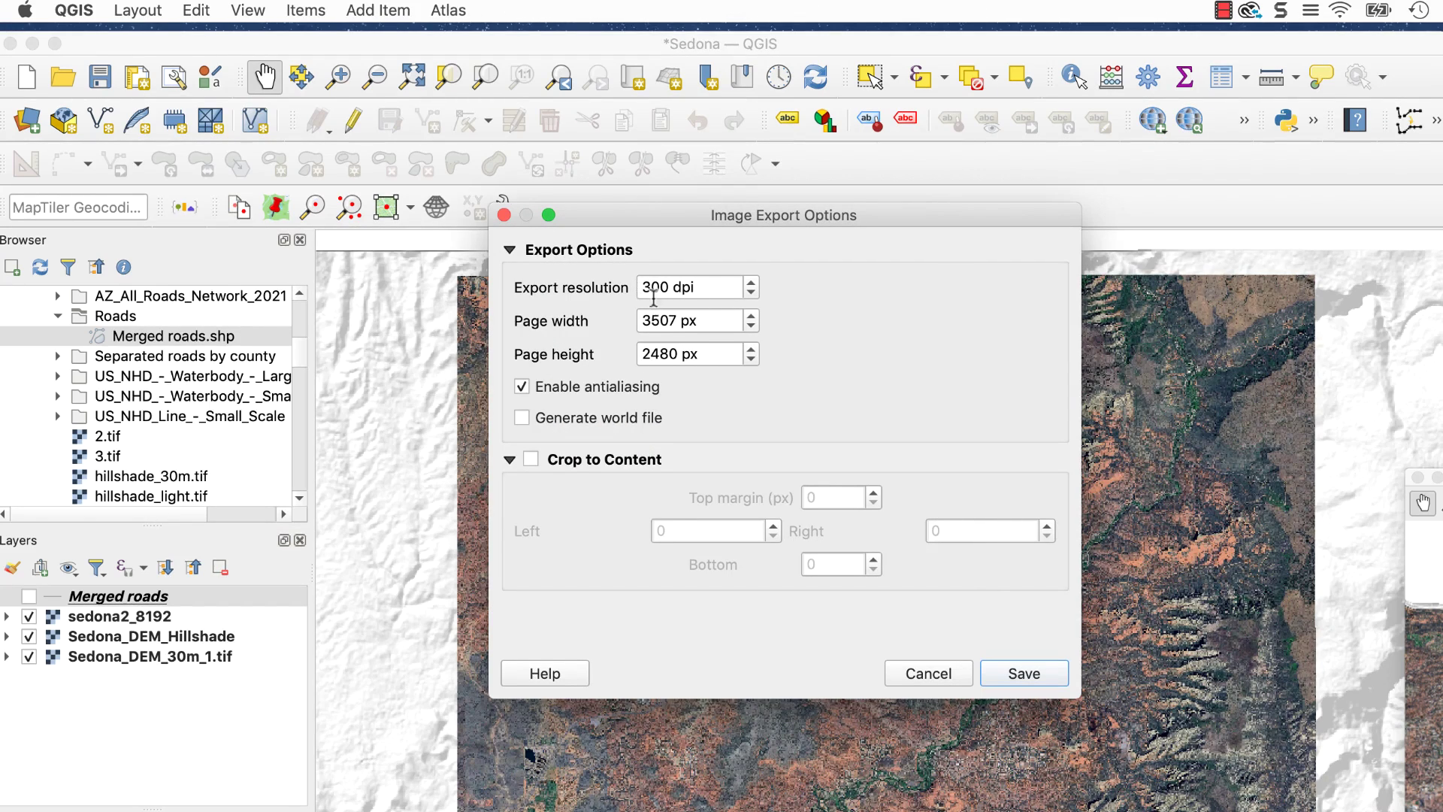
{"action": "double_click", "coordinate": [679, 321]}
{"action": "type", "text": "8192"}
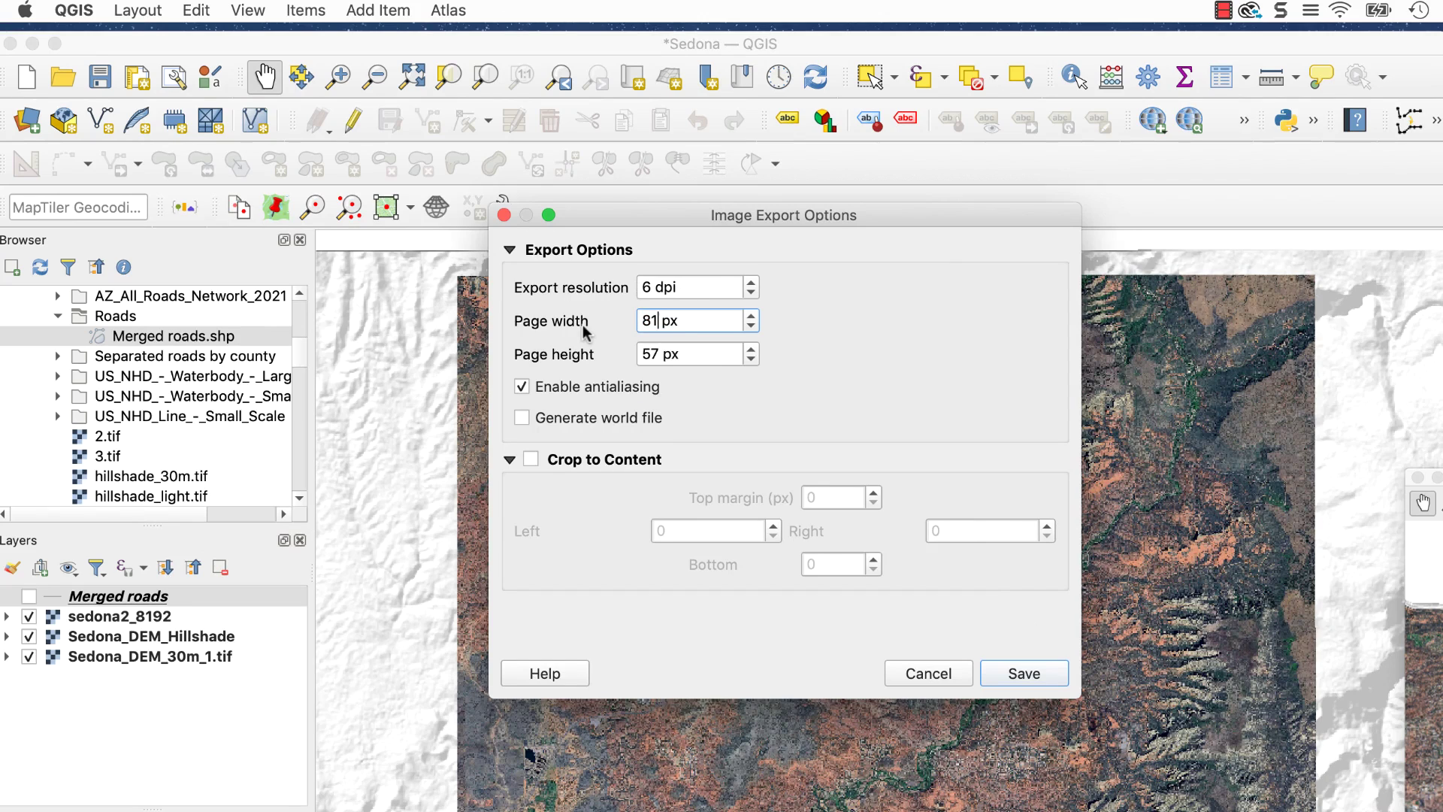
{"action": "left_click", "coordinate": [1019, 674]}
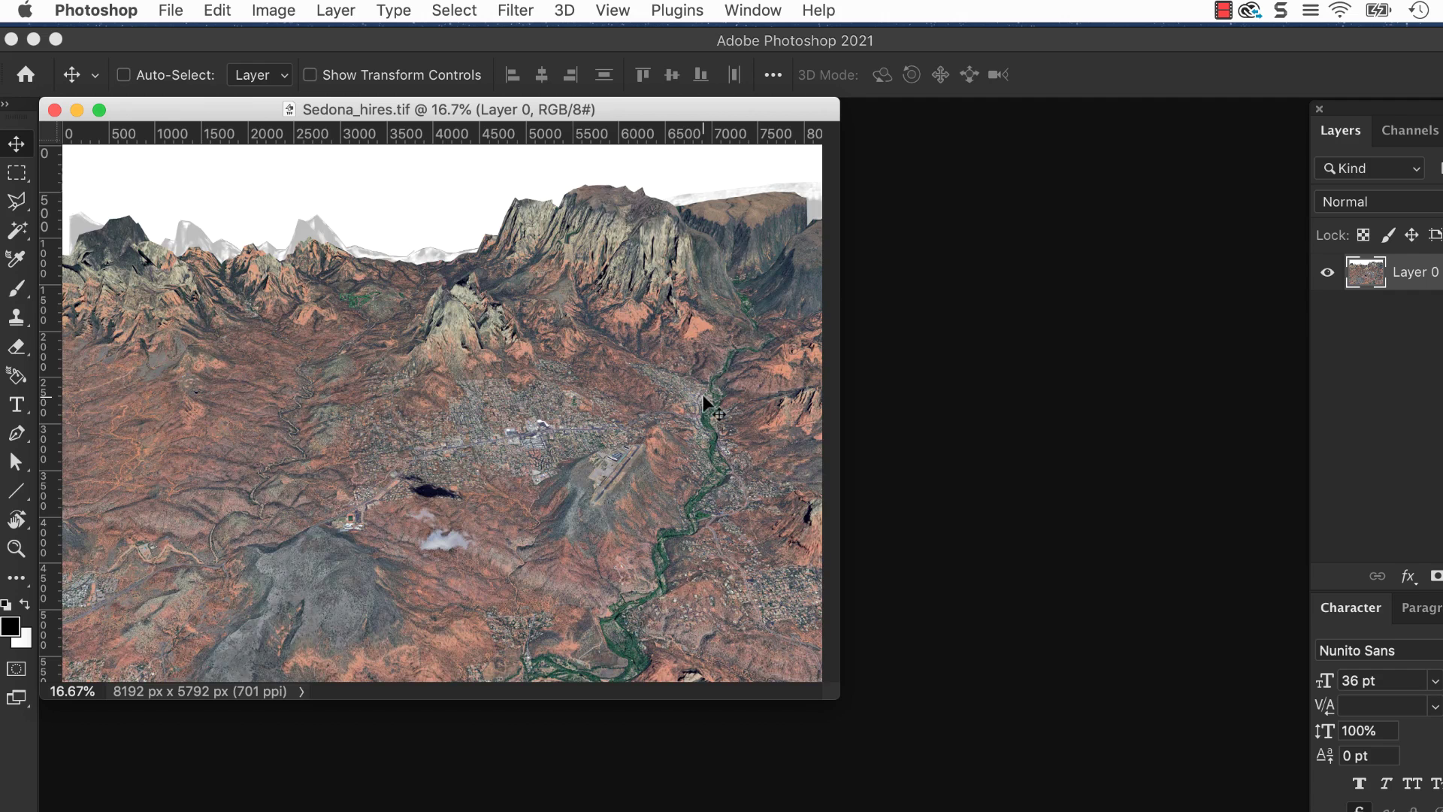
- Zoom in and check in Image Size that the image is 8192 × 5792 px
{"action": "key", "text": "super+equal"}
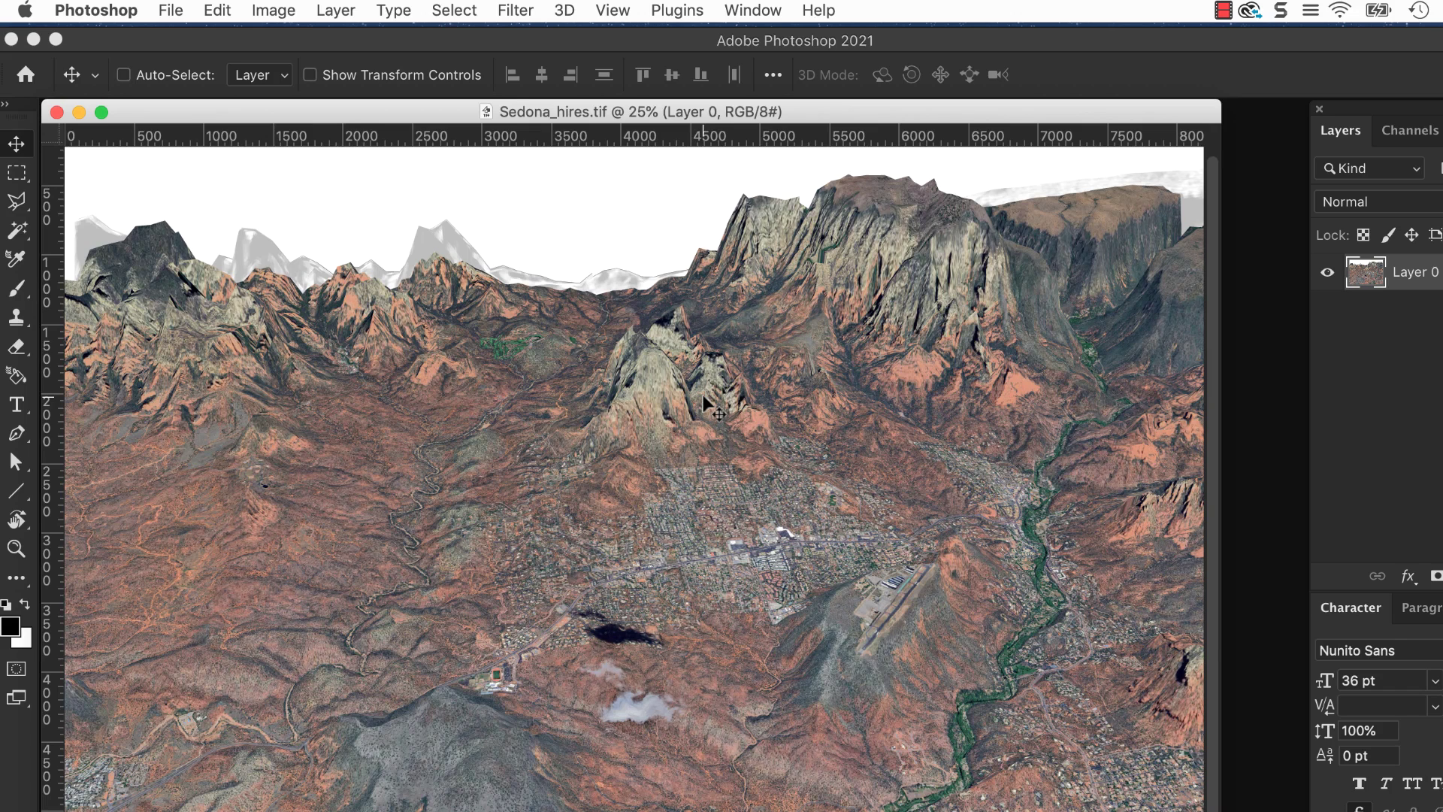
{"action": "key", "text": "super+alt+i"}
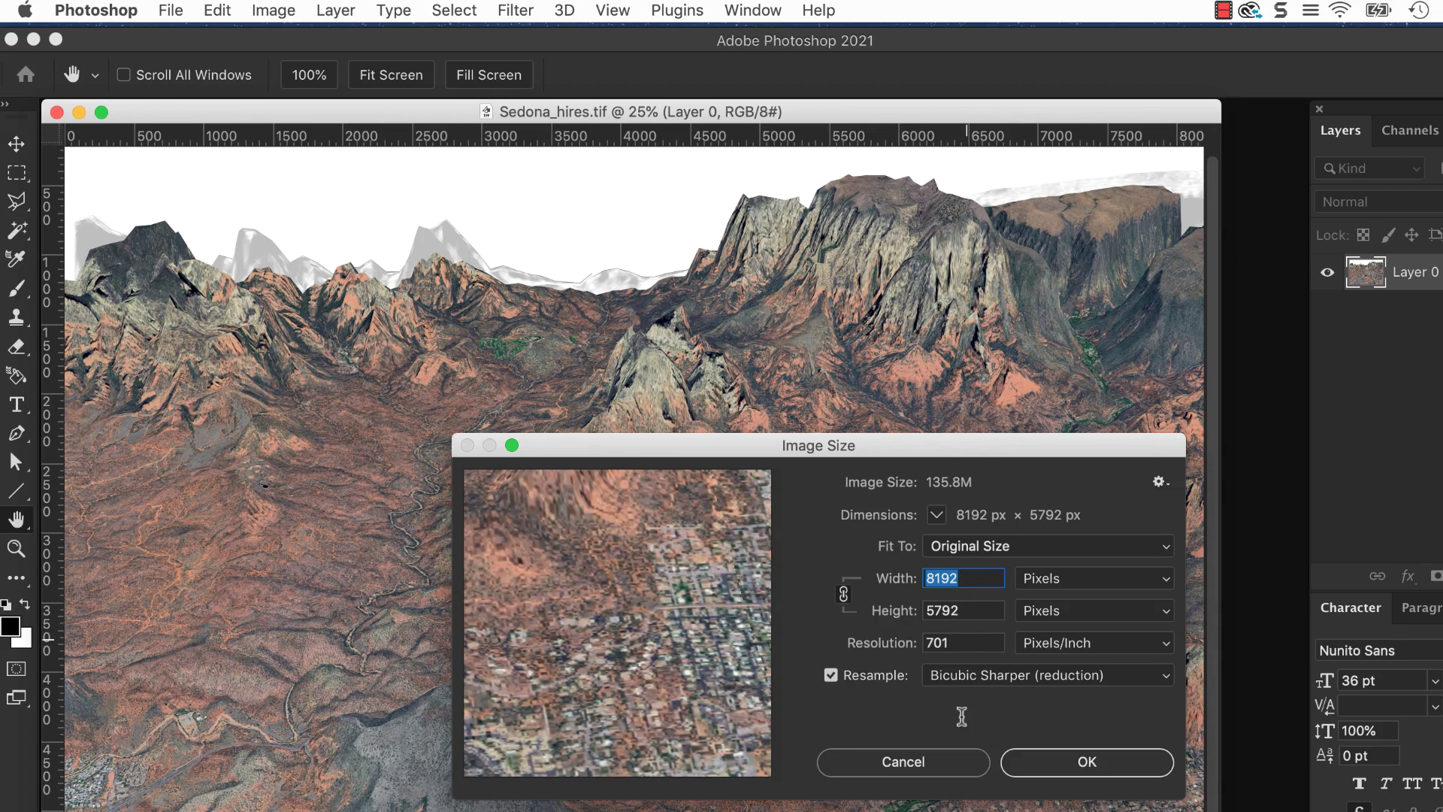
{"action": "left_click", "coordinate": [902, 761]}
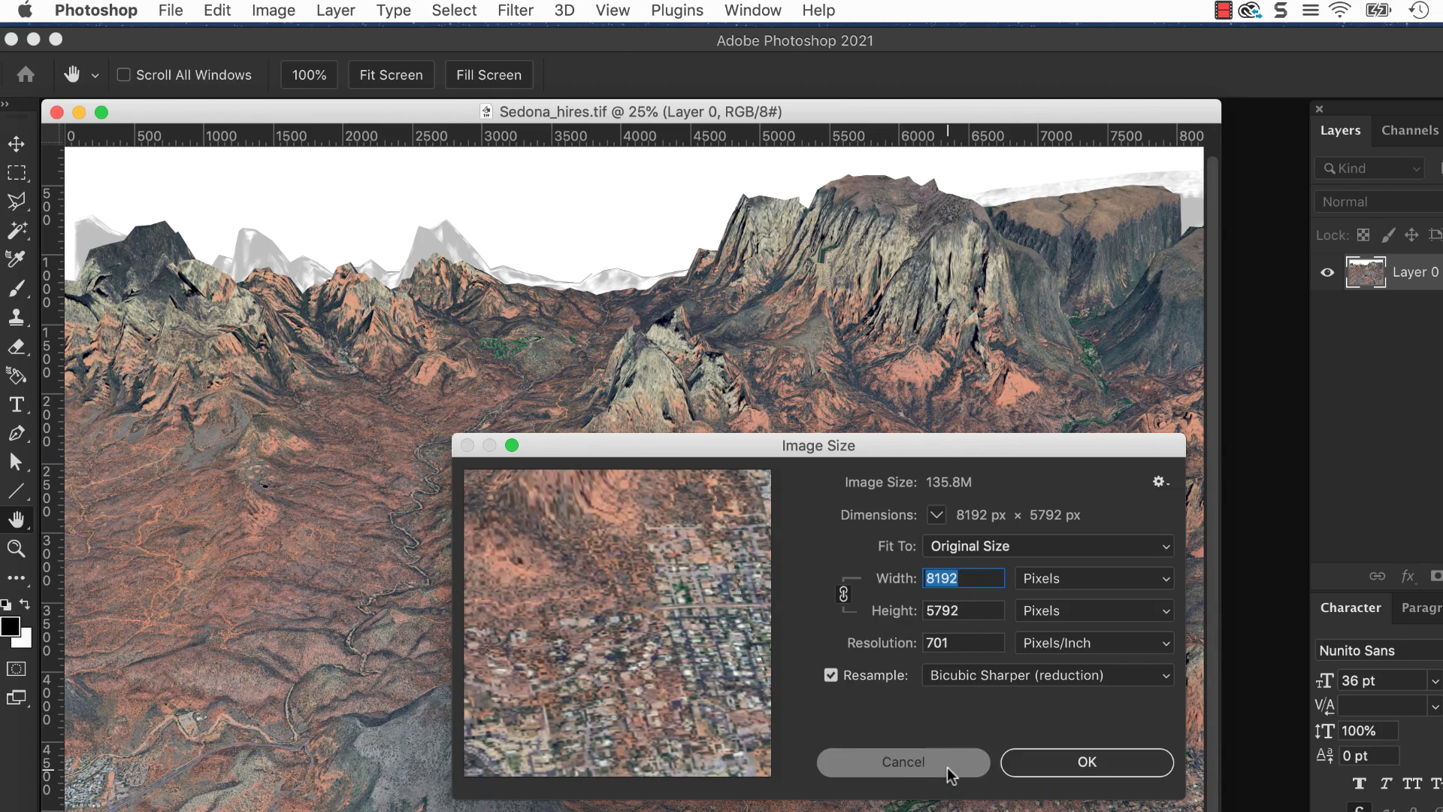
- Zoom to 100% on the town and airport to inspect detail
{"action": "scroll", "coordinate": [705, 526], "scroll_direction": "down", "scroll_amount": 3}
{"action": "left_click", "coordinate": [705, 526], "text": "super"}
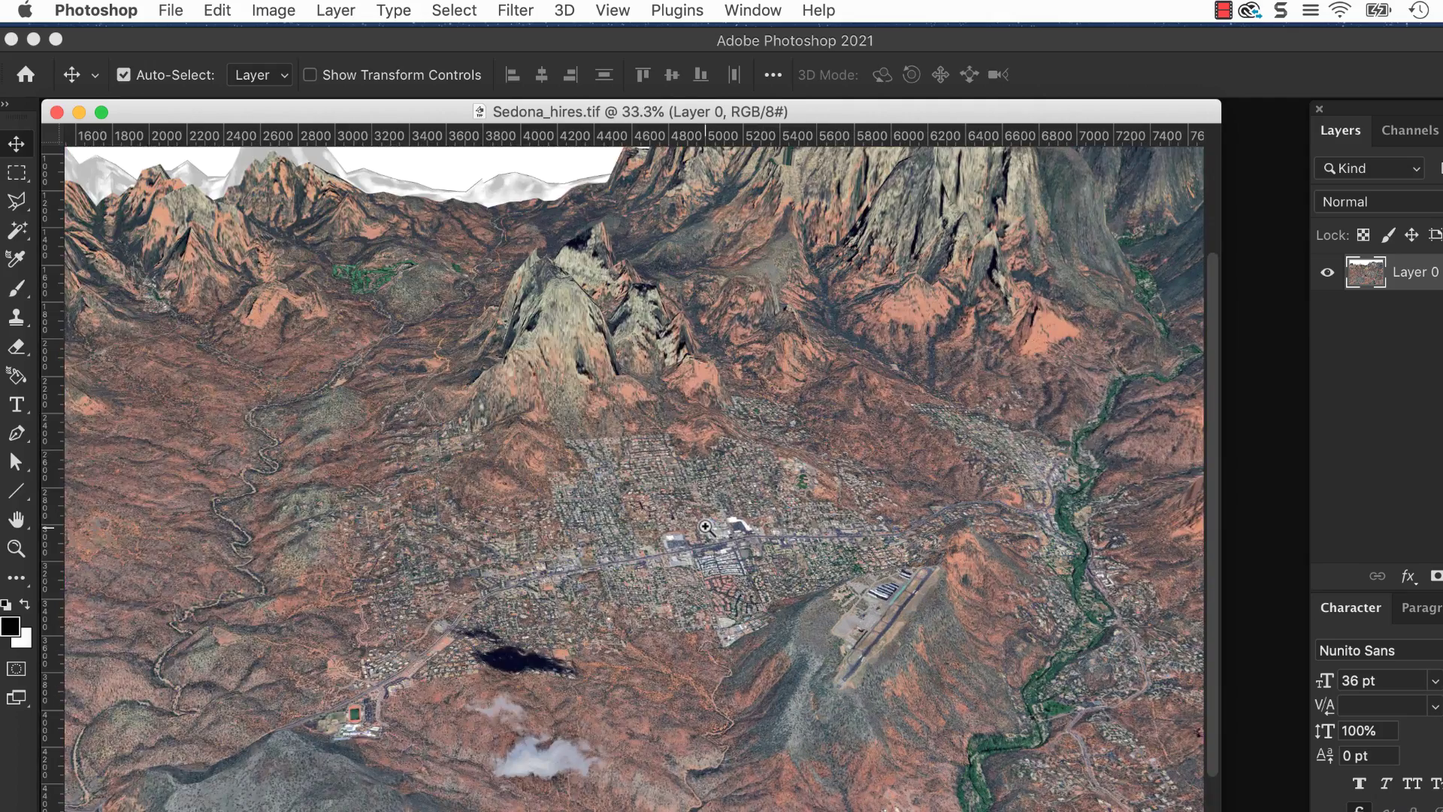
{"action": "left_click", "coordinate": [875, 552], "text": "super"}
{"action": "left_click", "coordinate": [861, 620], "text": "super"}
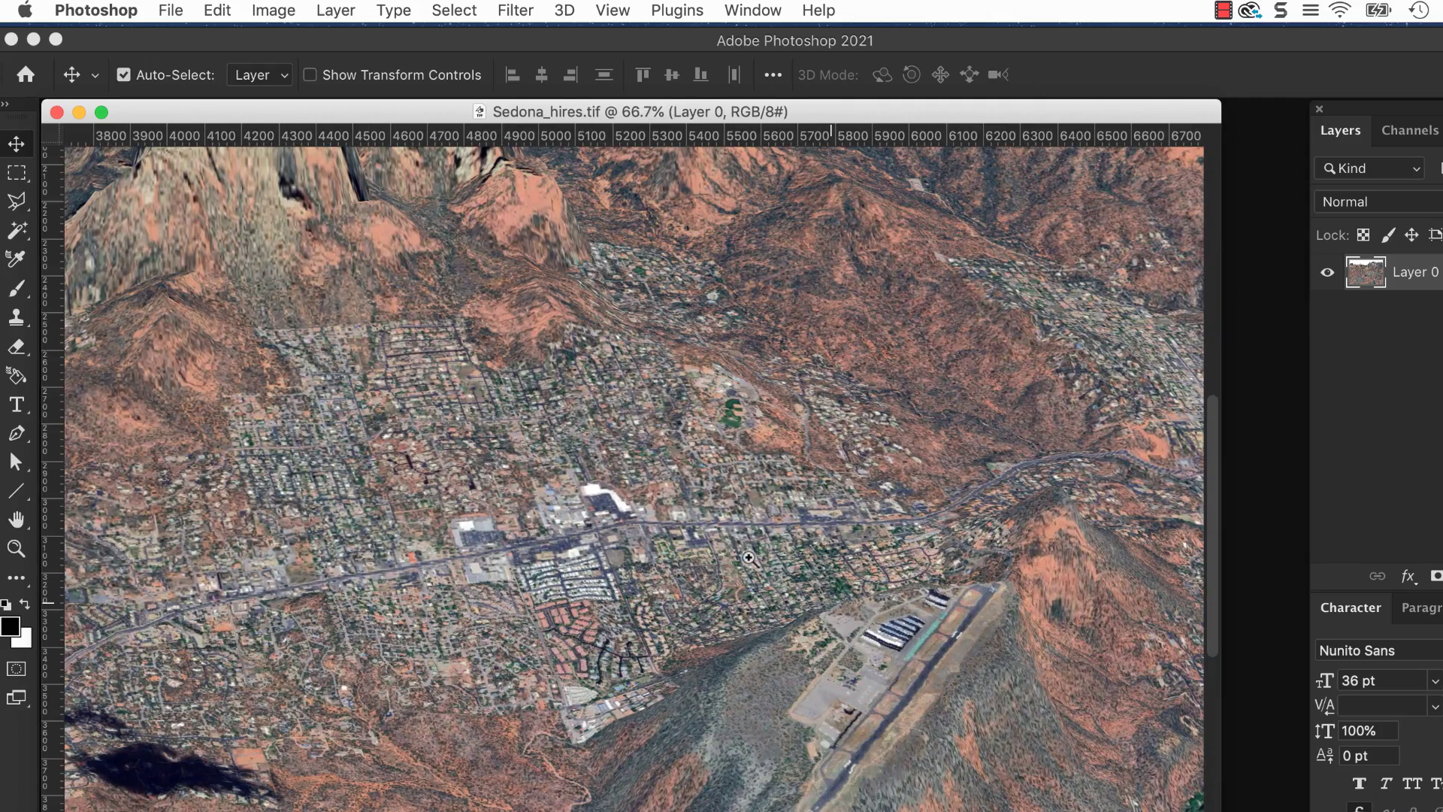
{"action": "left_click", "coordinate": [751, 559], "text": "super"}
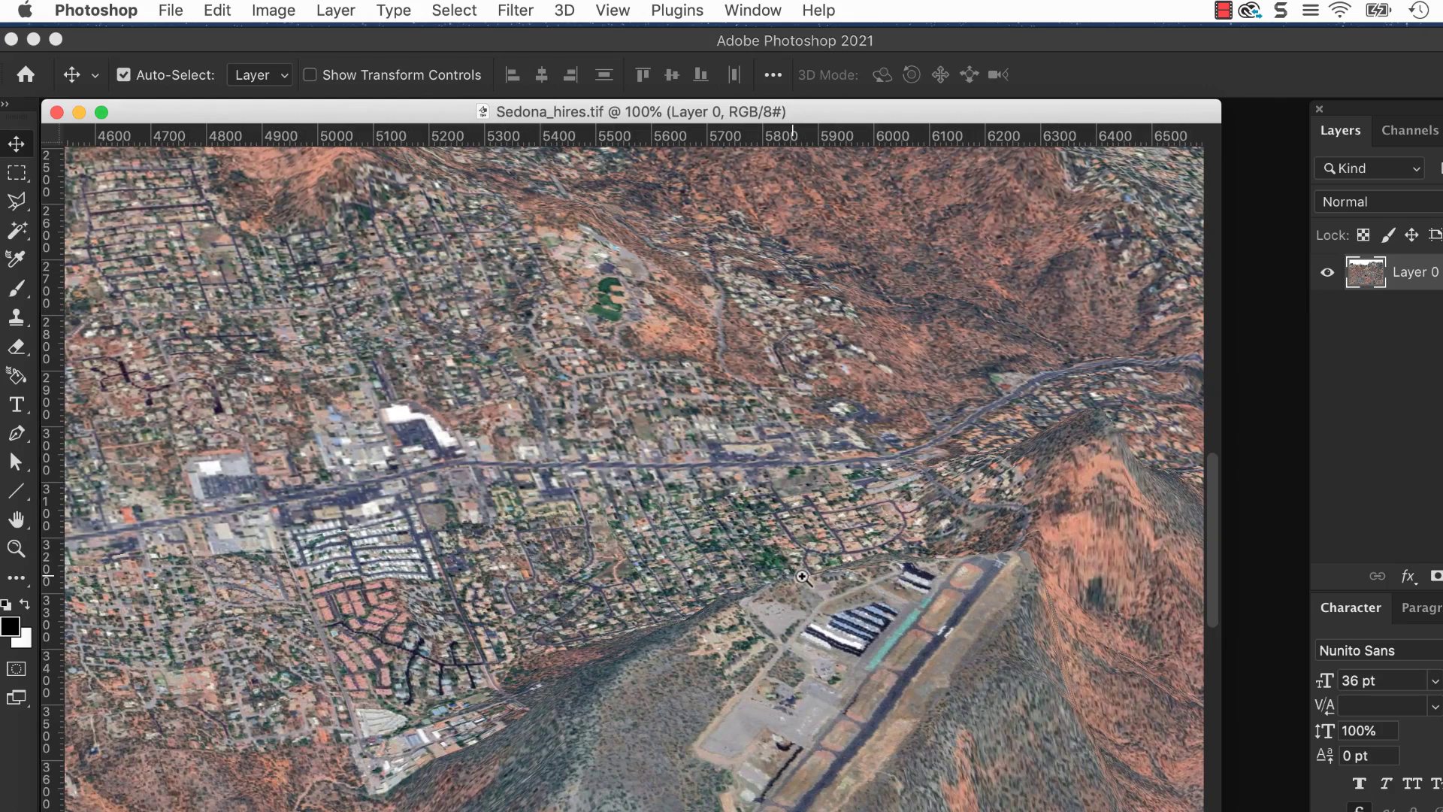